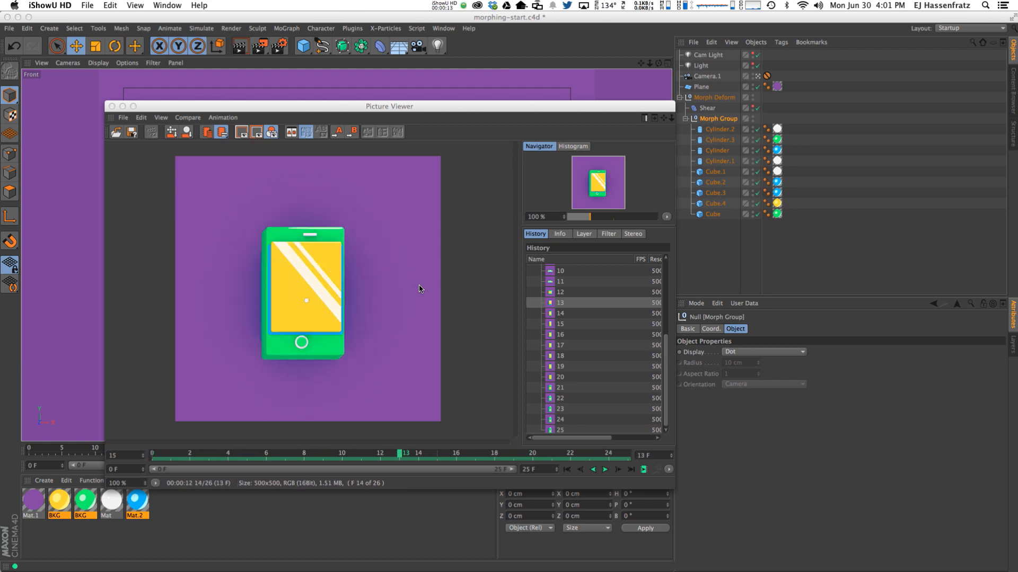
Scrub and play the rendered camera-to-phone morph in the Picture Viewer, then close it.
{"action": "left_click", "coordinate": [527, 470]}
{"action": "left_click_drag", "start_coordinate": [233, 455], "coordinate": [152, 456]}
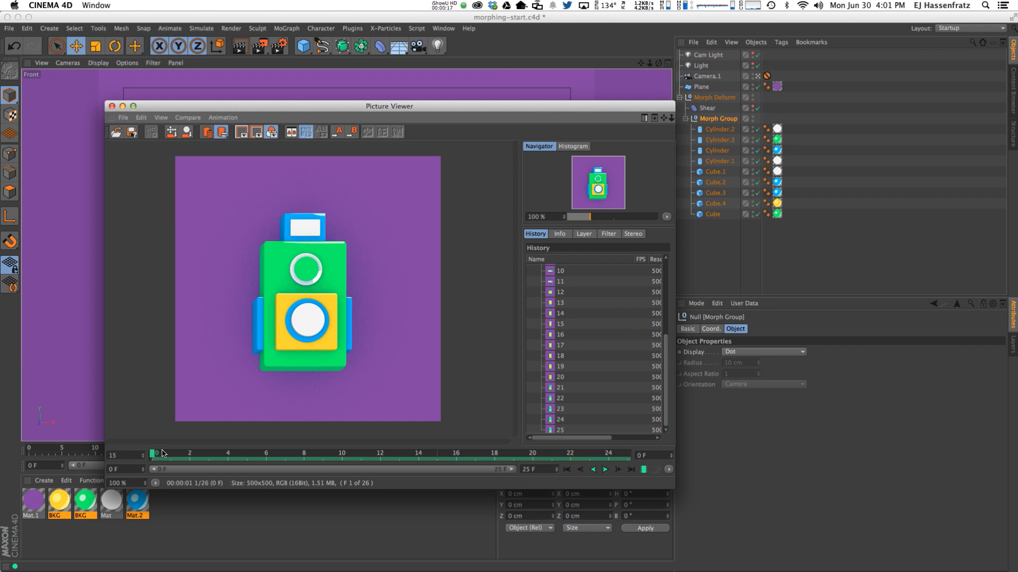
{"action": "left_click_drag", "start_coordinate": [173, 455], "coordinate": [494, 454]}
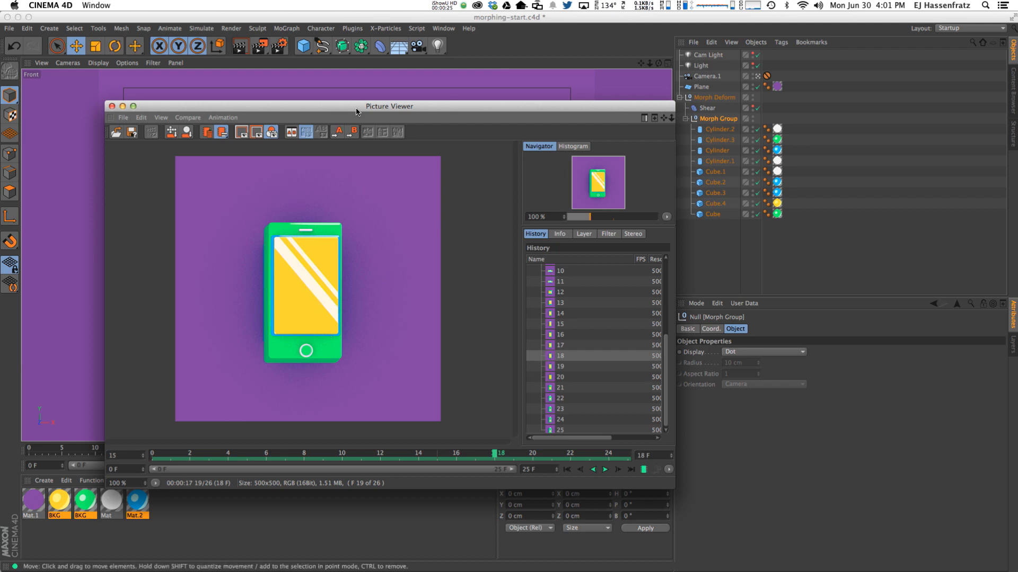
{"action": "left_click_drag", "start_coordinate": [358, 106], "coordinate": [339, 105]}
{"action": "left_click_drag", "start_coordinate": [534, 457], "coordinate": [379, 447]}
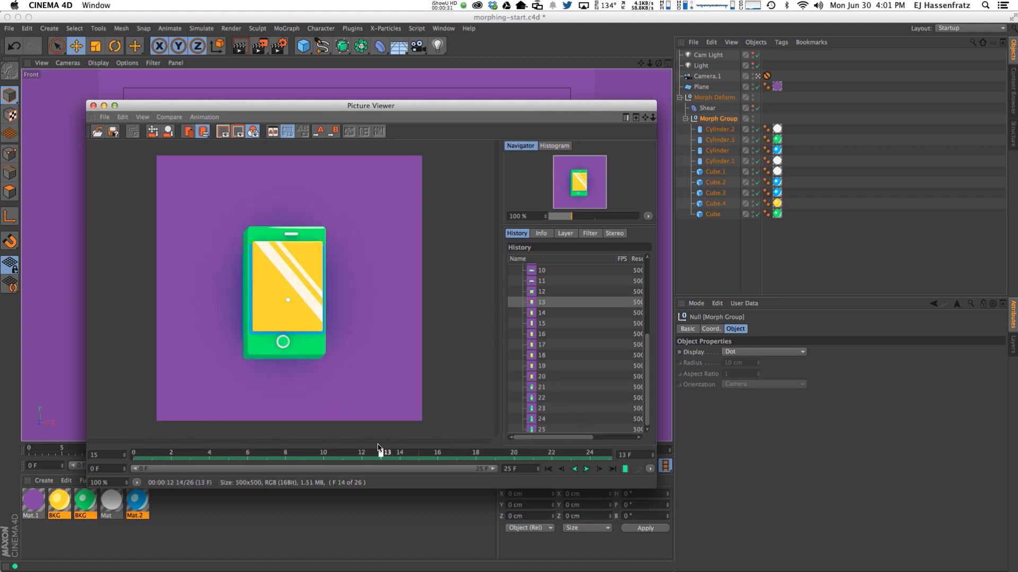
{"action": "left_click", "coordinate": [624, 469]}
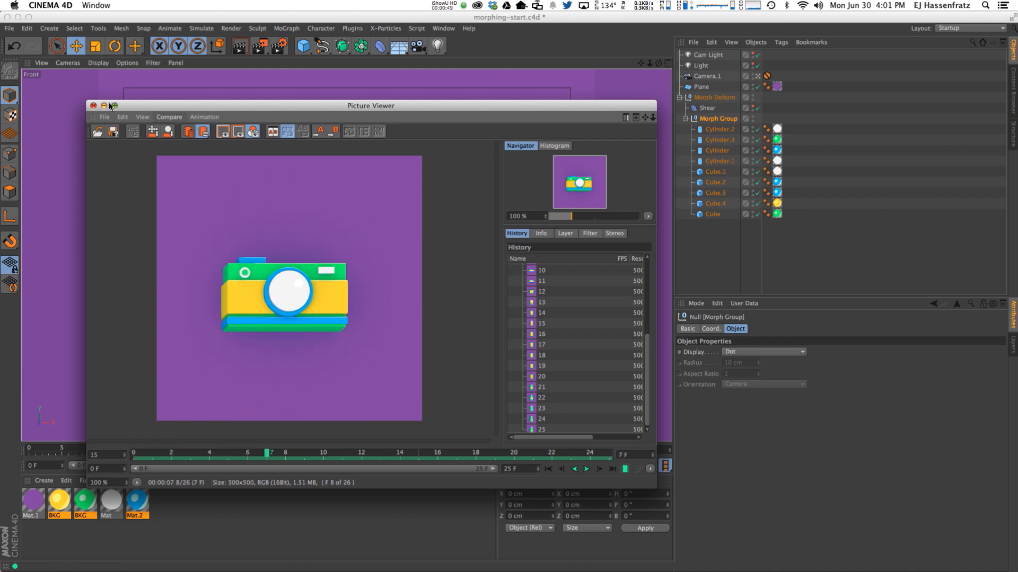
{"action": "left_click", "coordinate": [93, 106]}
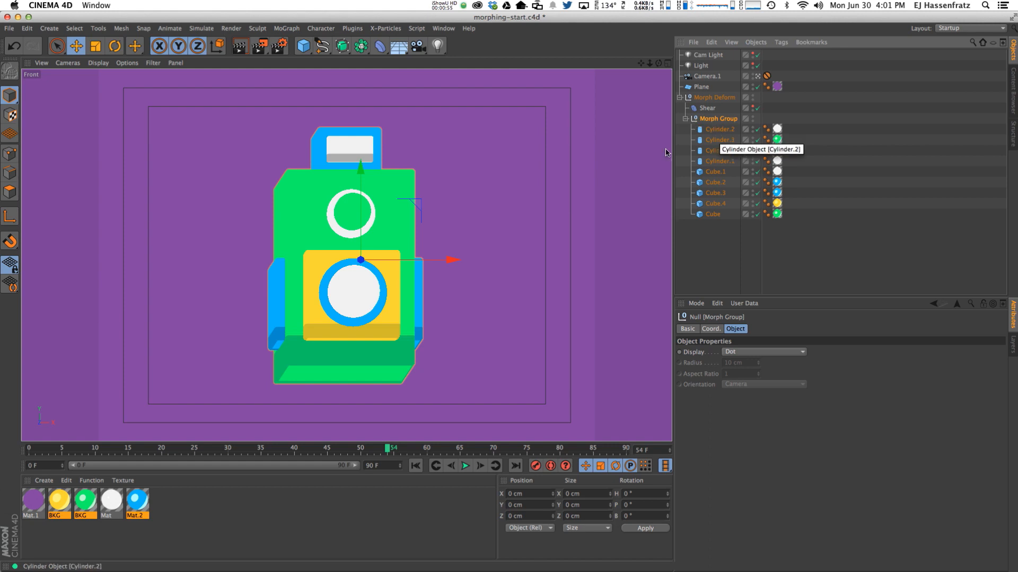
{"action": "left_click", "coordinate": [716, 151]}
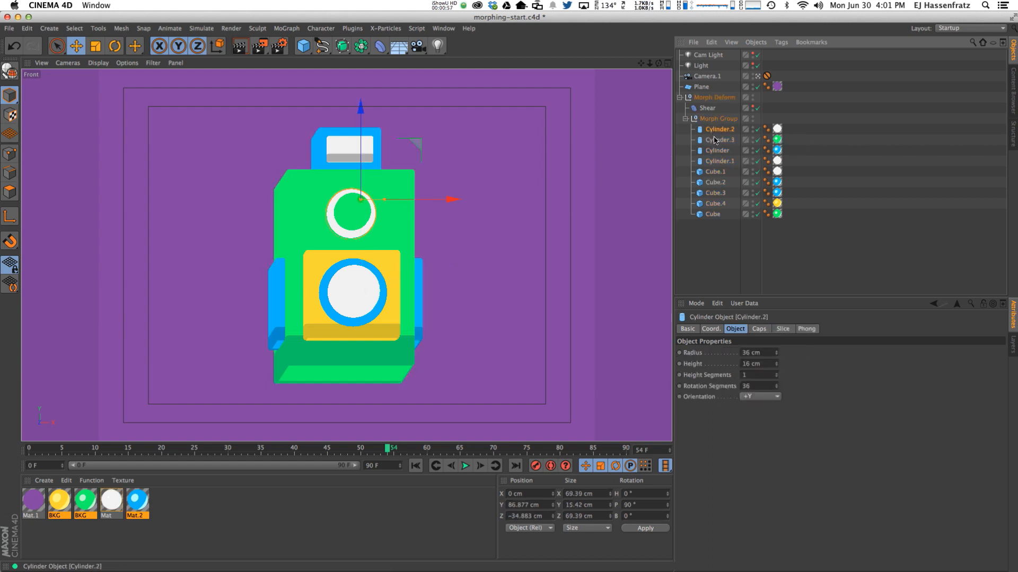
{"action": "left_click", "coordinate": [713, 162]}
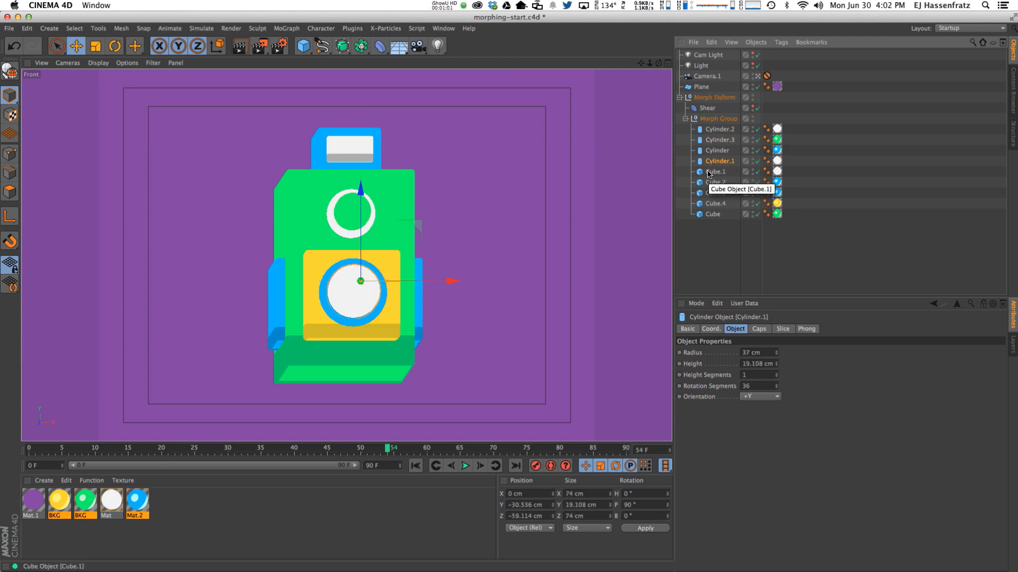
{"action": "left_click", "coordinate": [712, 214]}
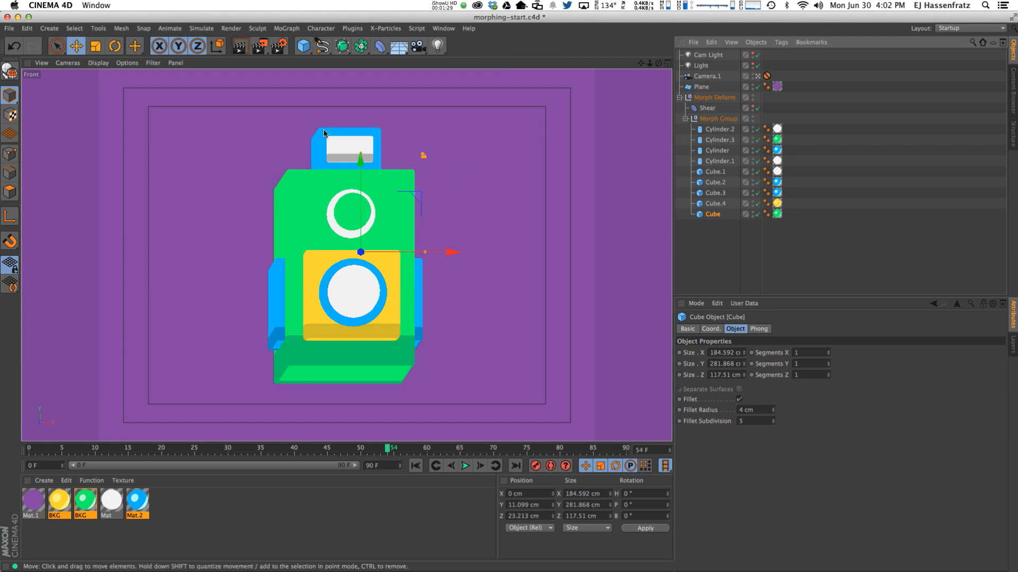
{"action": "left_click", "coordinate": [719, 119]}
Add a Character Tags > Pose Morph tag to Morph Group and widen the Object Manager name column.
{"action": "right_click", "coordinate": [721, 124]}
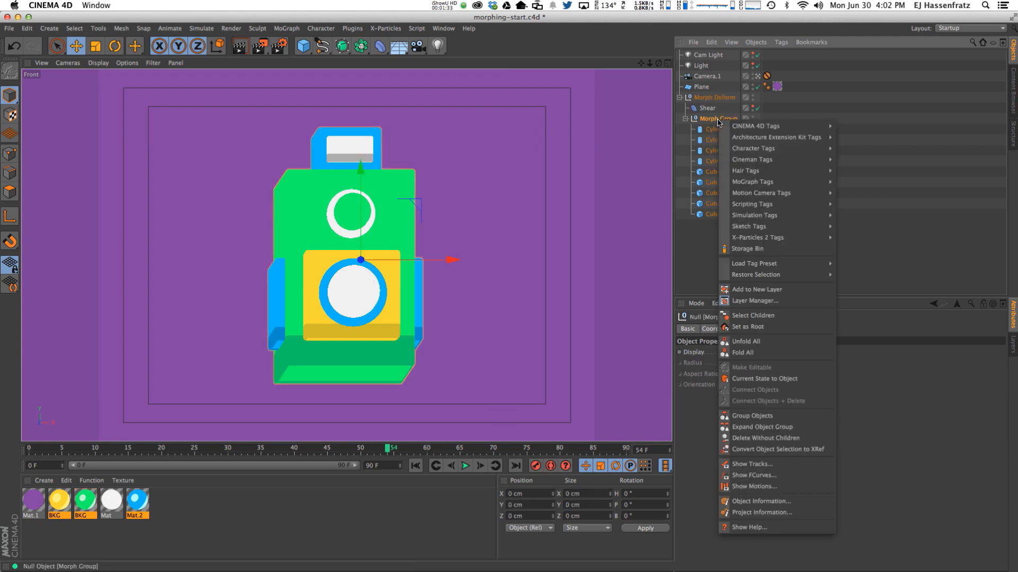
{"action": "mouse_move", "coordinate": [766, 153]}
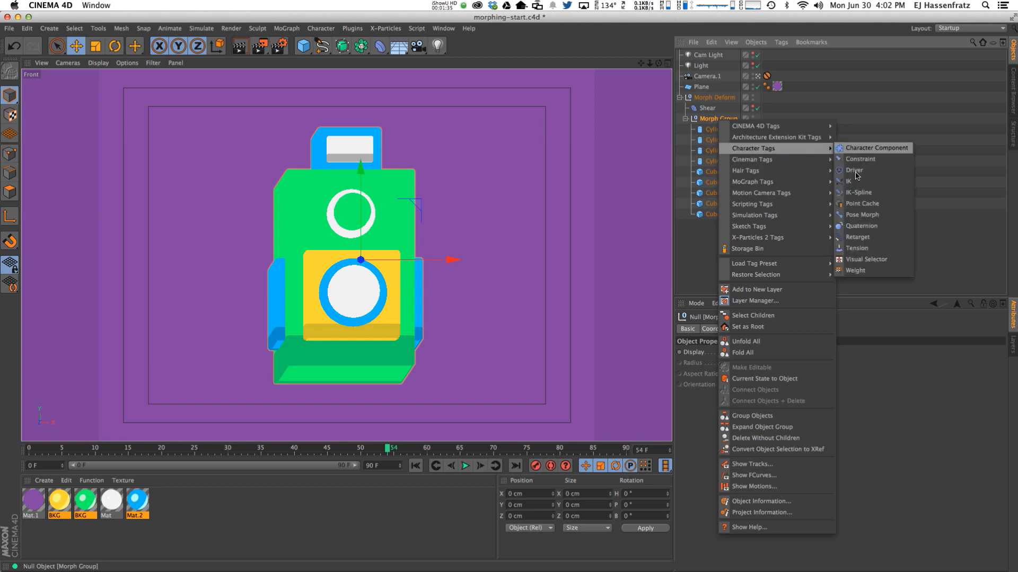
{"action": "left_click", "coordinate": [895, 219]}
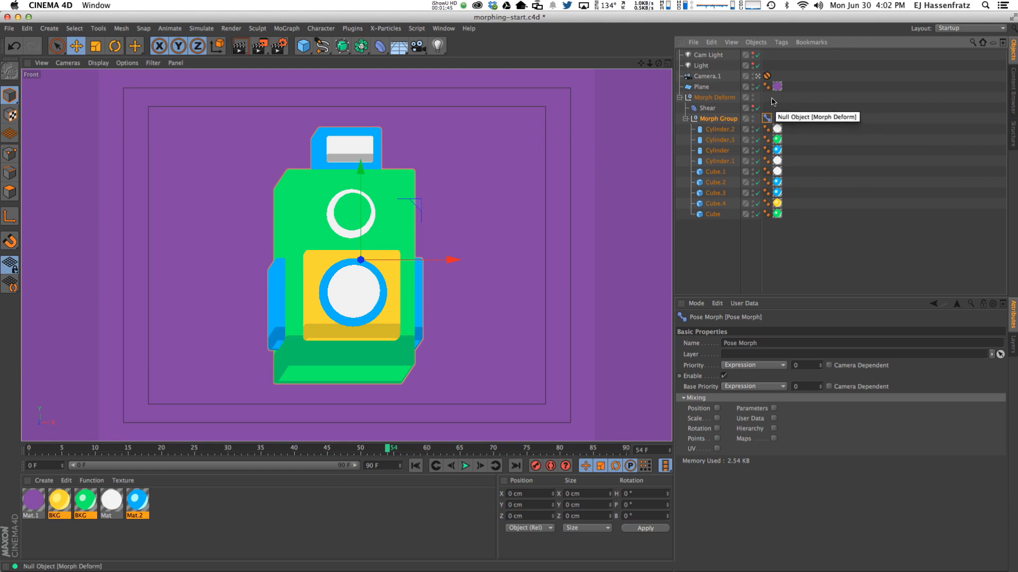
{"action": "left_click_drag", "start_coordinate": [762, 98], "coordinate": [777, 100]}
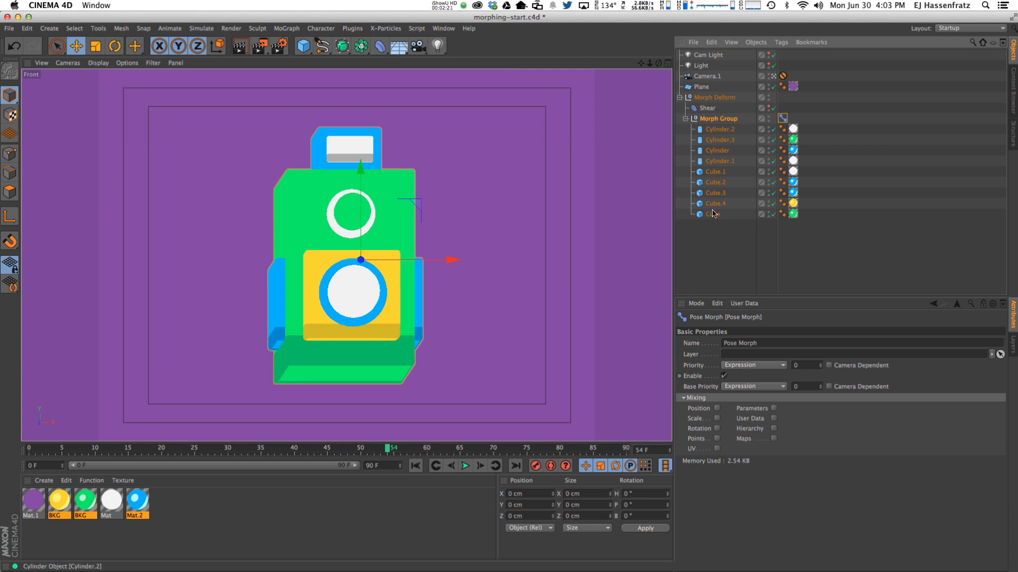
Enable Position mixing in the Pose Morph tag's Basic tab, then select ring Cylinder.2.
{"action": "left_click", "coordinate": [717, 409]}
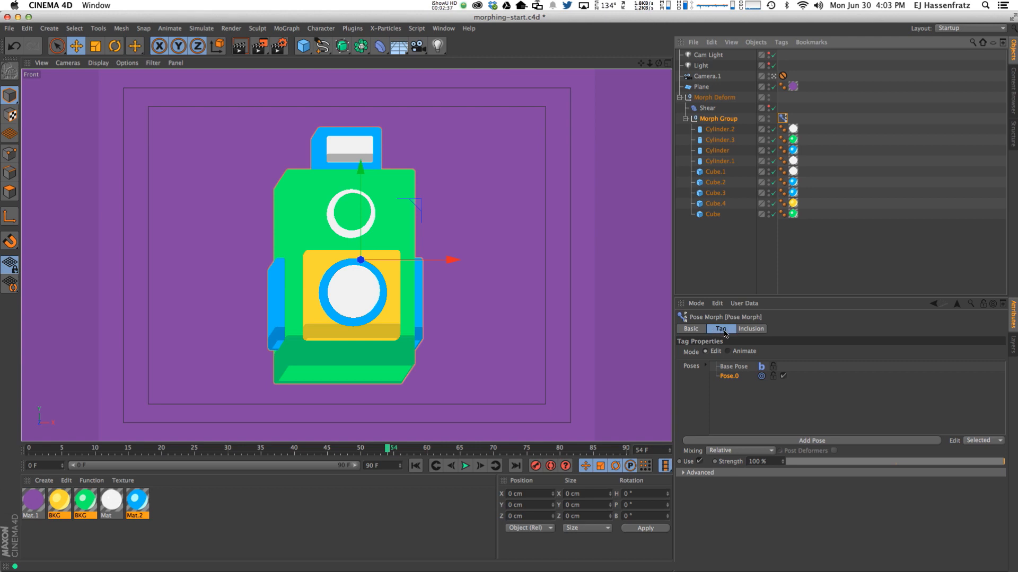
{"action": "left_click", "coordinate": [691, 330]}
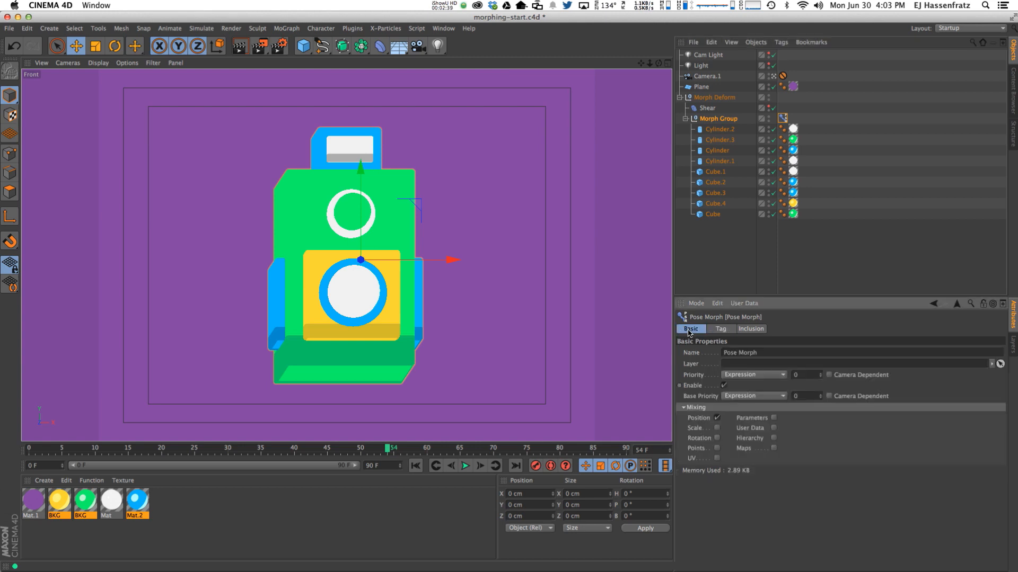
{"action": "left_click", "coordinate": [716, 329]}
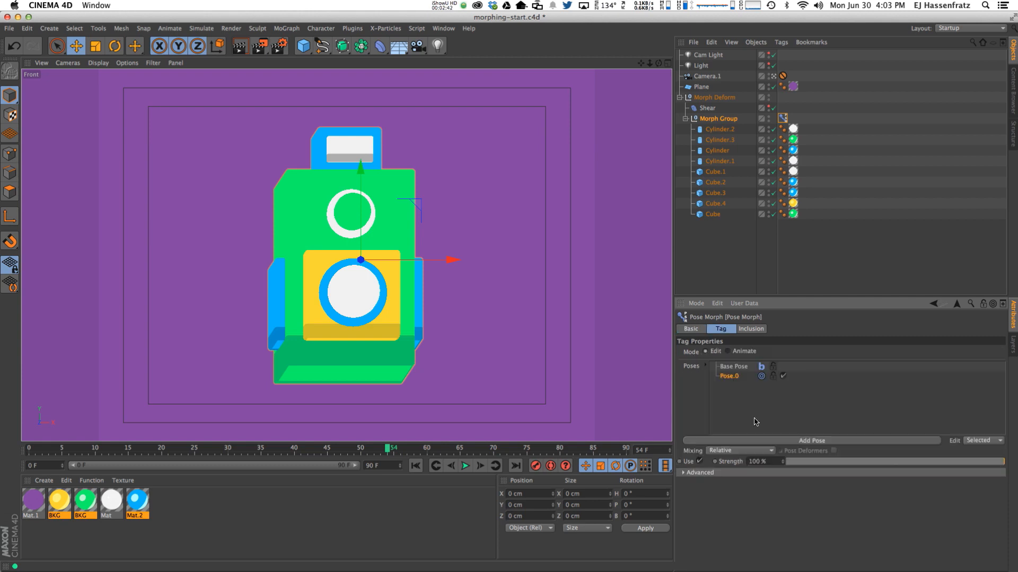
{"action": "left_click", "coordinate": [691, 330]}
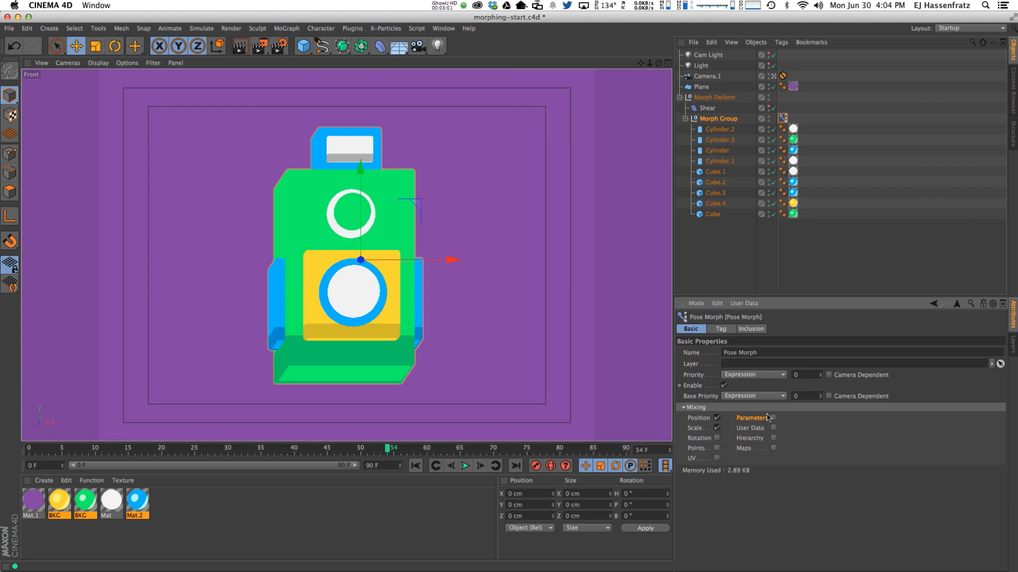
{"action": "left_click", "coordinate": [719, 130]}
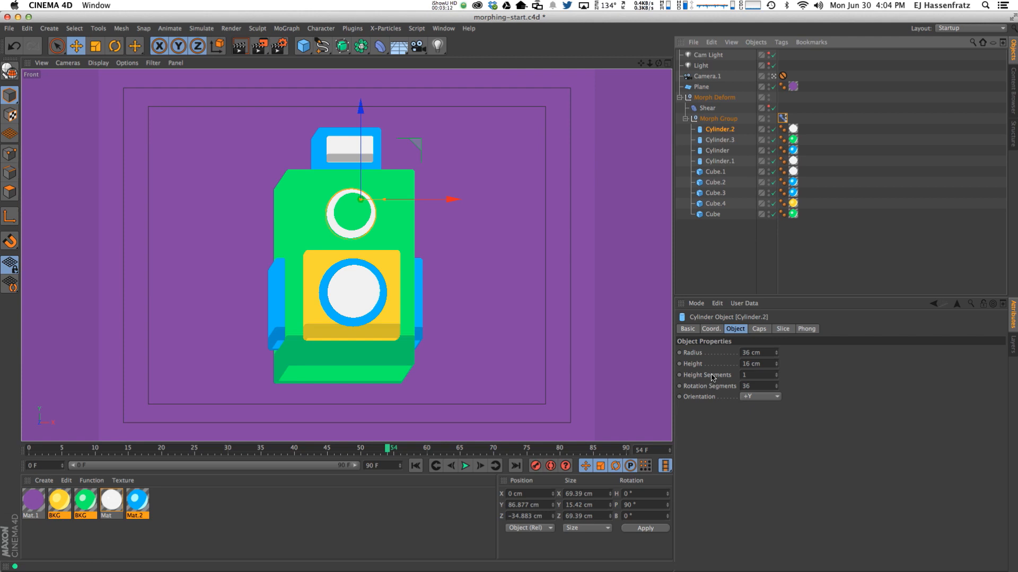
Enable Parameters mixing on the Pose Morph tag and review Cylinder.2's coordinate, size and cap settings.
{"action": "left_click", "coordinate": [782, 118]}
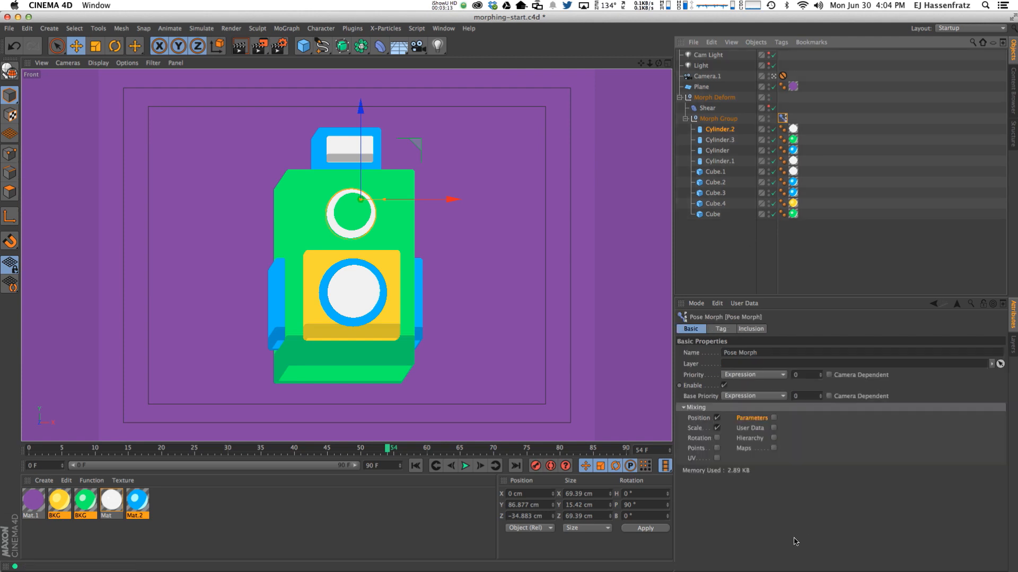
{"action": "left_click", "coordinate": [774, 418]}
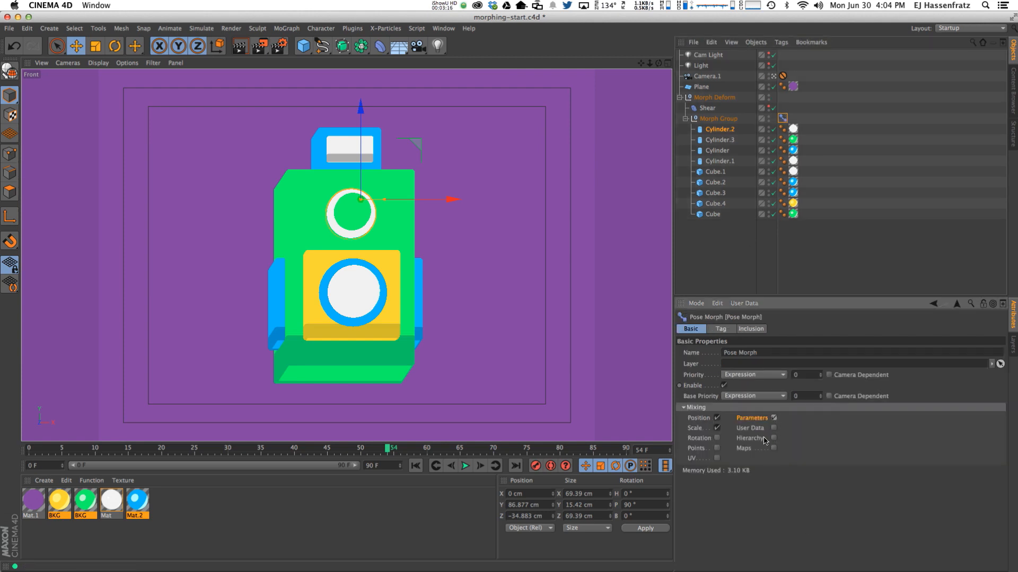
{"action": "left_click", "coordinate": [719, 129]}
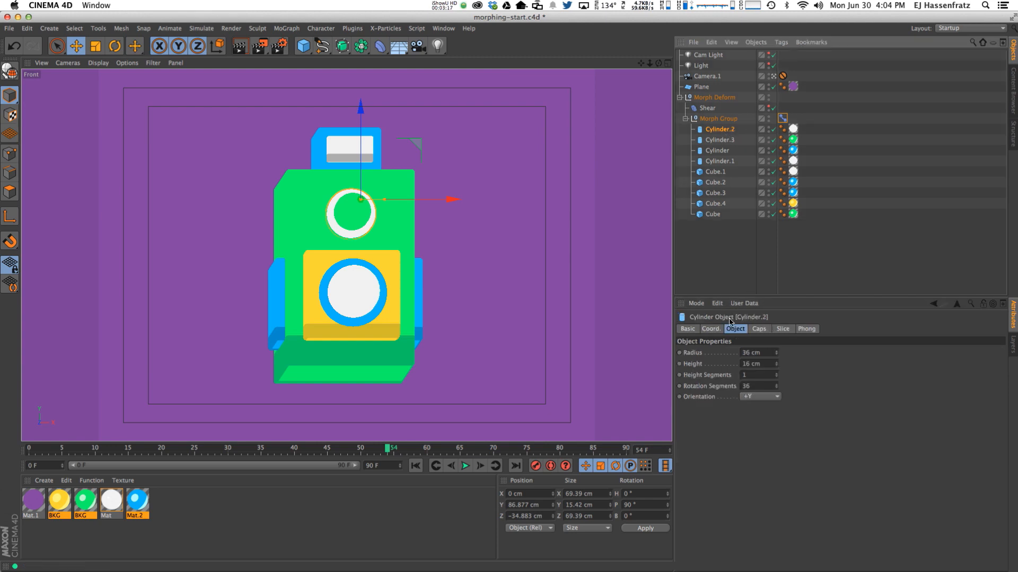
{"action": "left_click", "coordinate": [711, 329]}
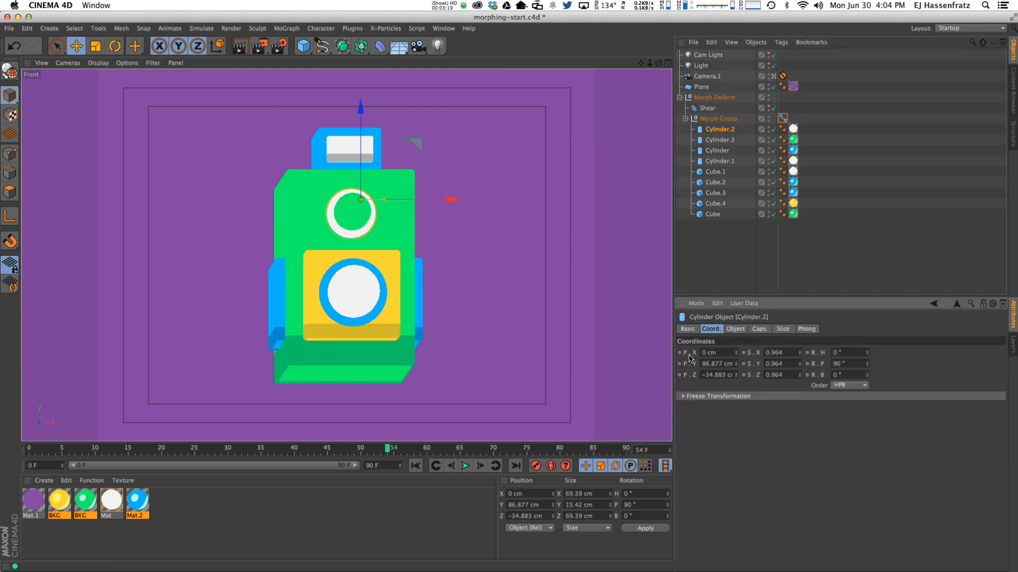
{"action": "left_click", "coordinate": [735, 329]}
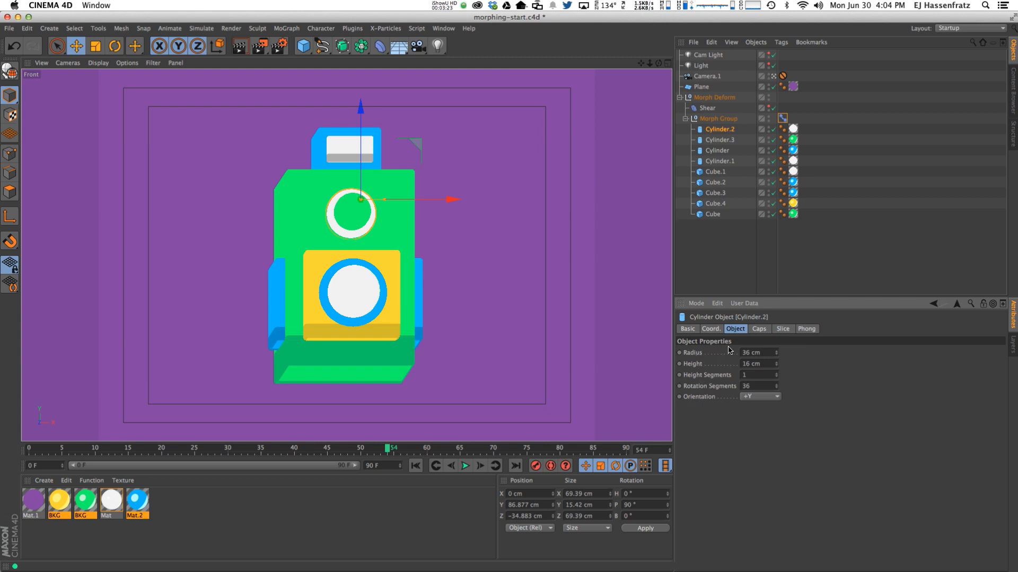
{"action": "left_click", "coordinate": [762, 329]}
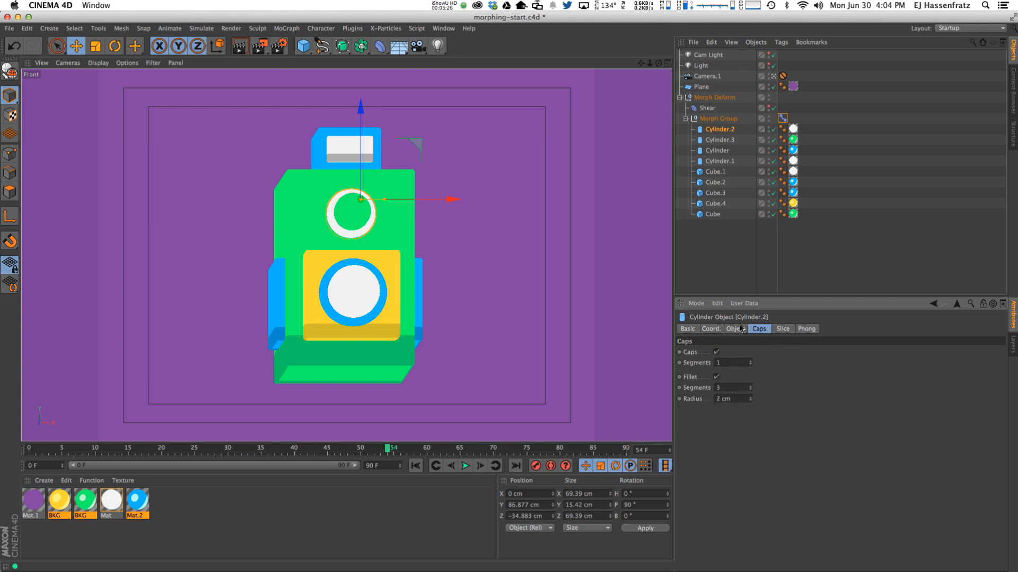
{"action": "left_click", "coordinate": [740, 330]}
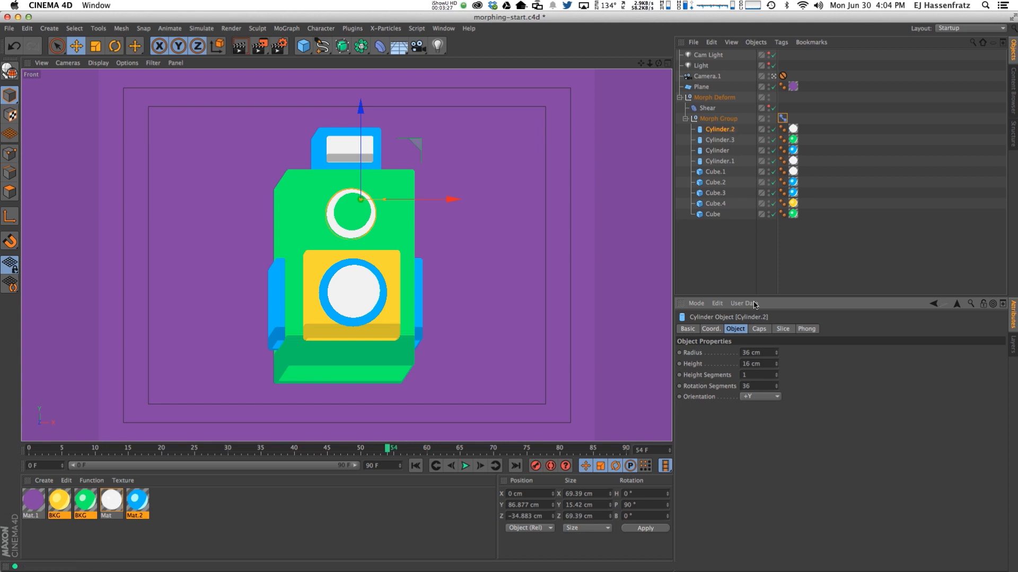
Enable Hierarchy mixing on the Pose Morph tag.
{"action": "left_click", "coordinate": [782, 117]}
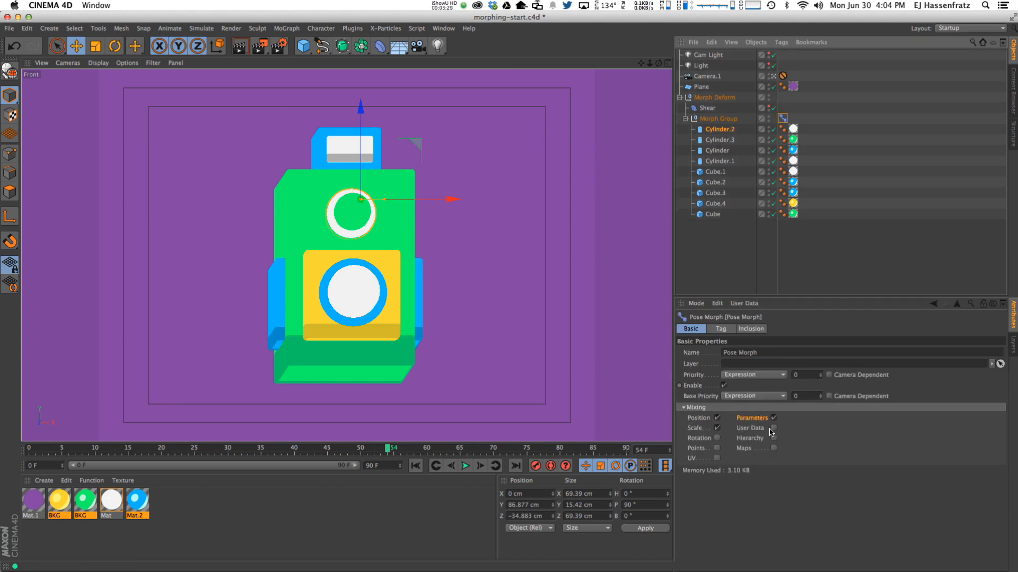
{"action": "left_click", "coordinate": [757, 439]}
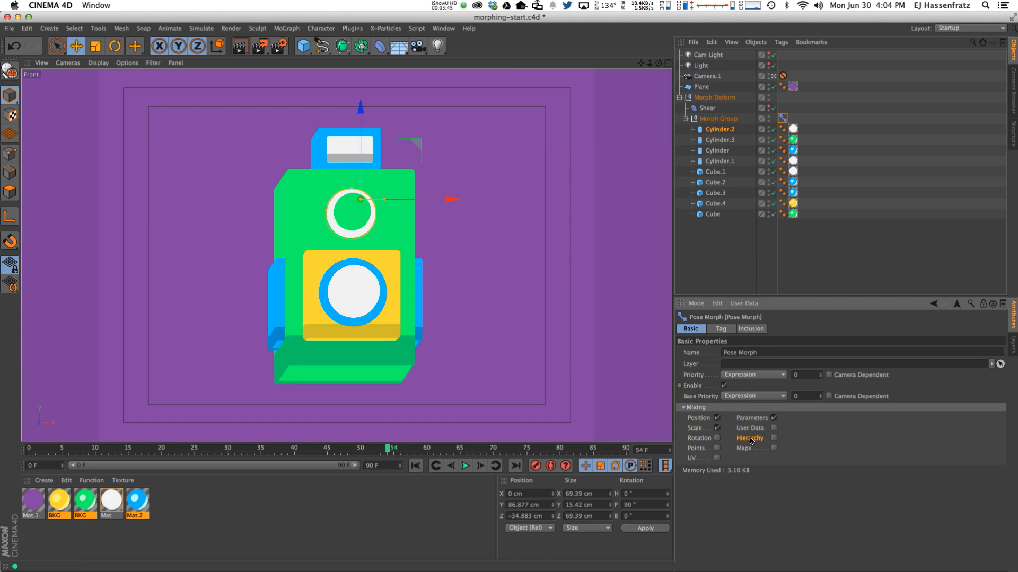
{"action": "left_click", "coordinate": [773, 438]}
Rename the Base Pose to 'Old Timey Camera' in the tag's Poses list.
{"action": "left_click", "coordinate": [720, 328]}
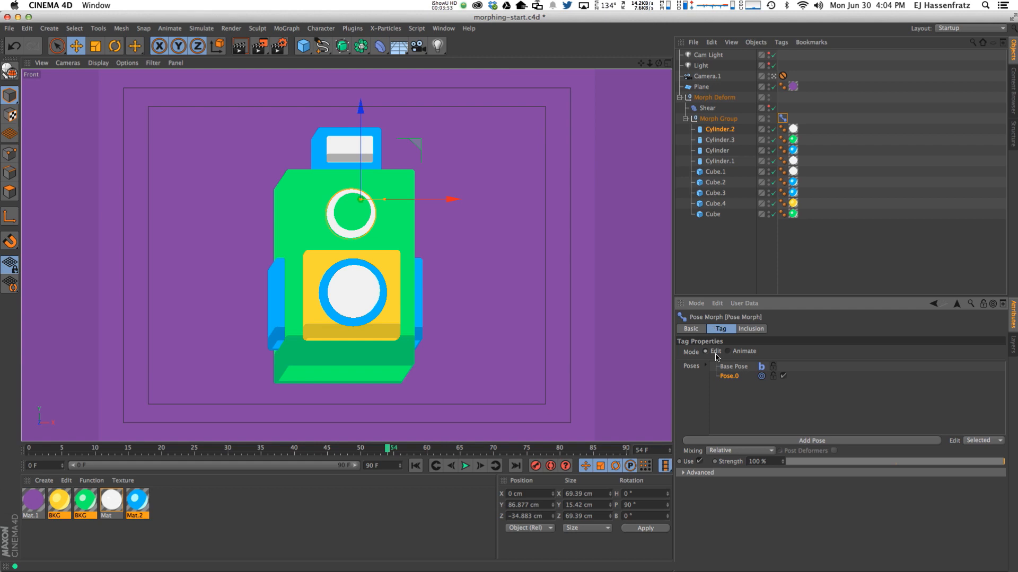
{"action": "left_click", "coordinate": [728, 367]}
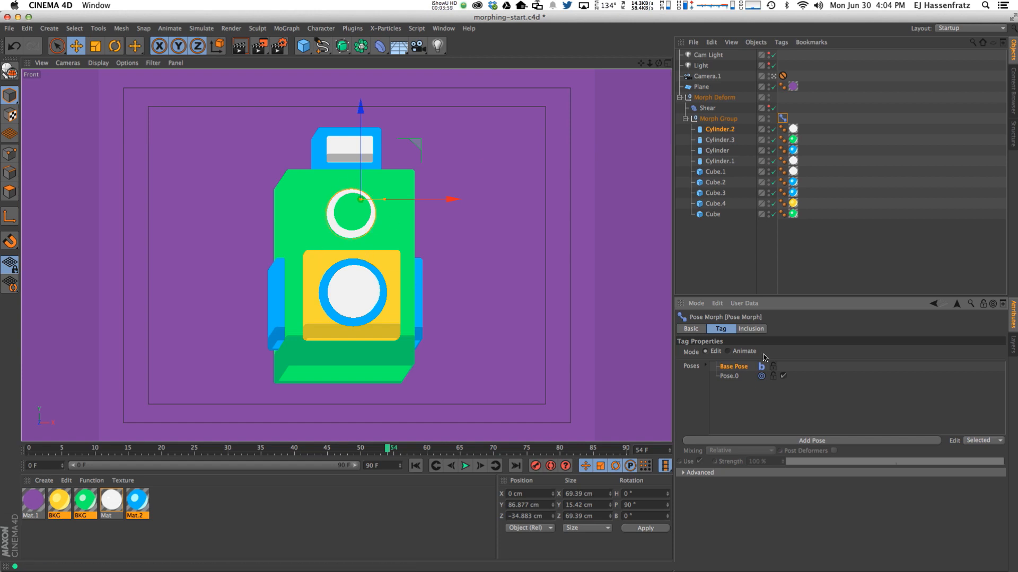
{"action": "left_click", "coordinate": [730, 377]}
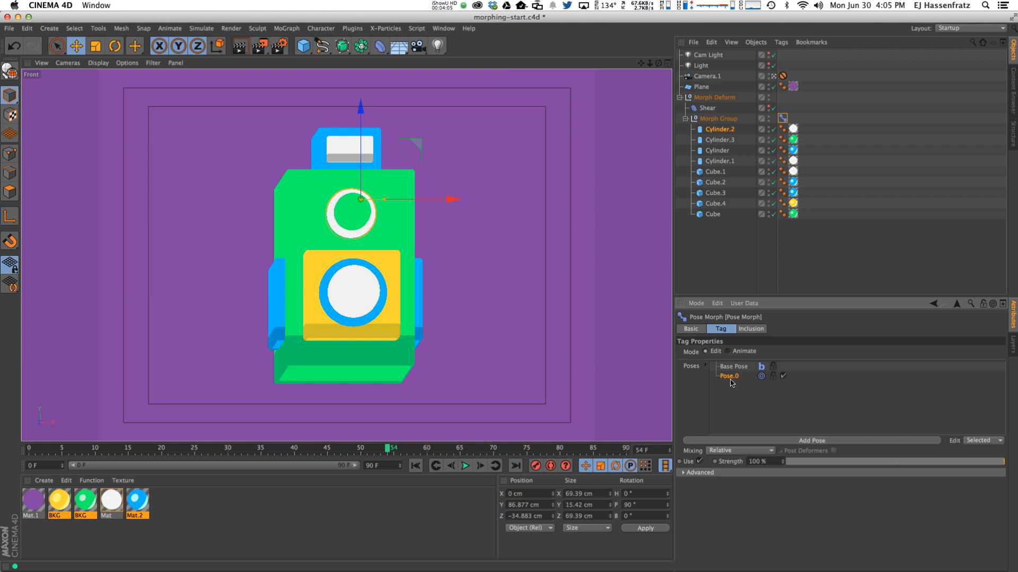
{"action": "double_click", "coordinate": [736, 377]}
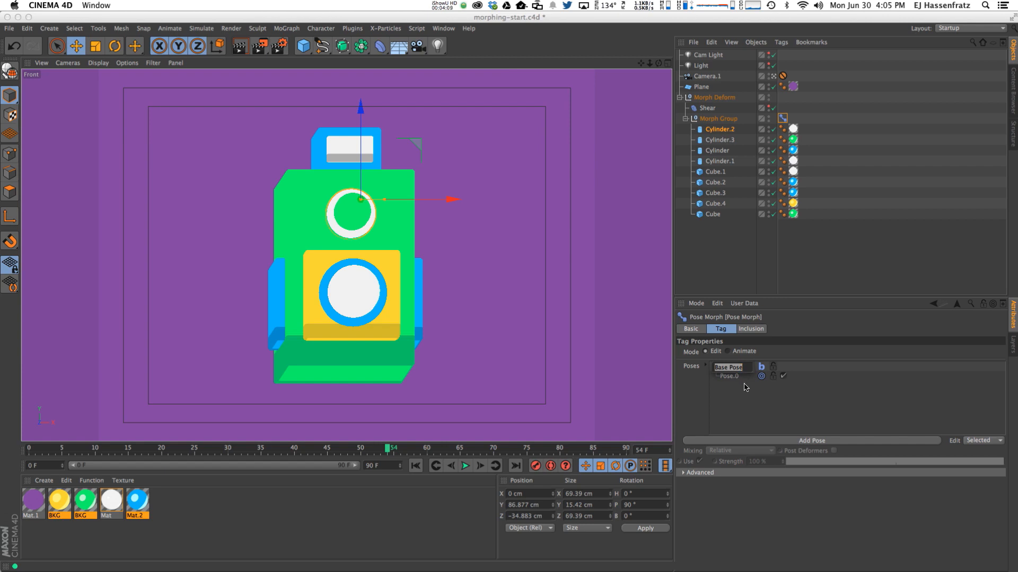
{"action": "type", "text": "Old Timey Camera"}
{"action": "key", "text": "Return"}
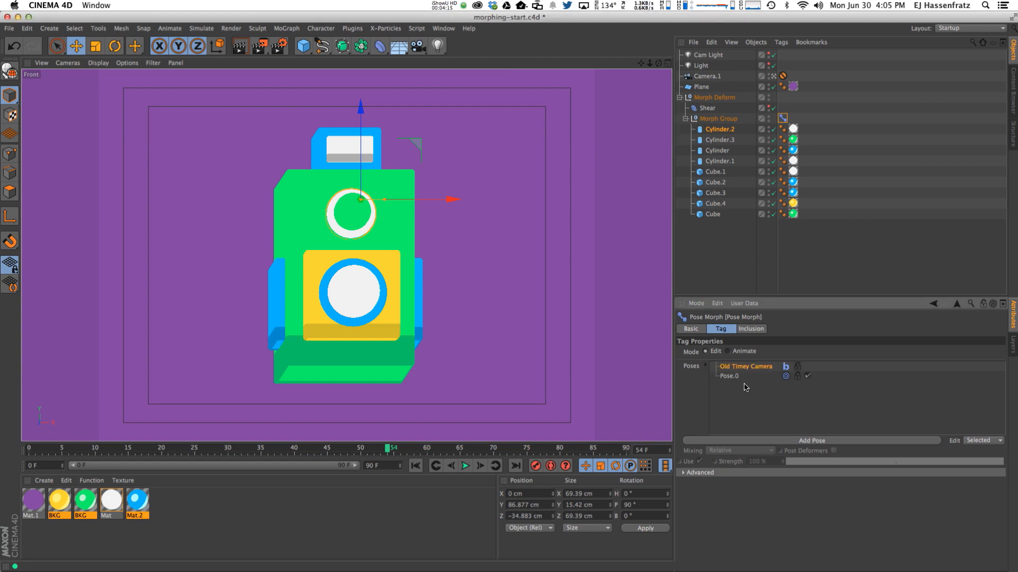
Rename Pose.0 to 'Modern Camera'.
{"action": "double_click", "coordinate": [729, 377]}
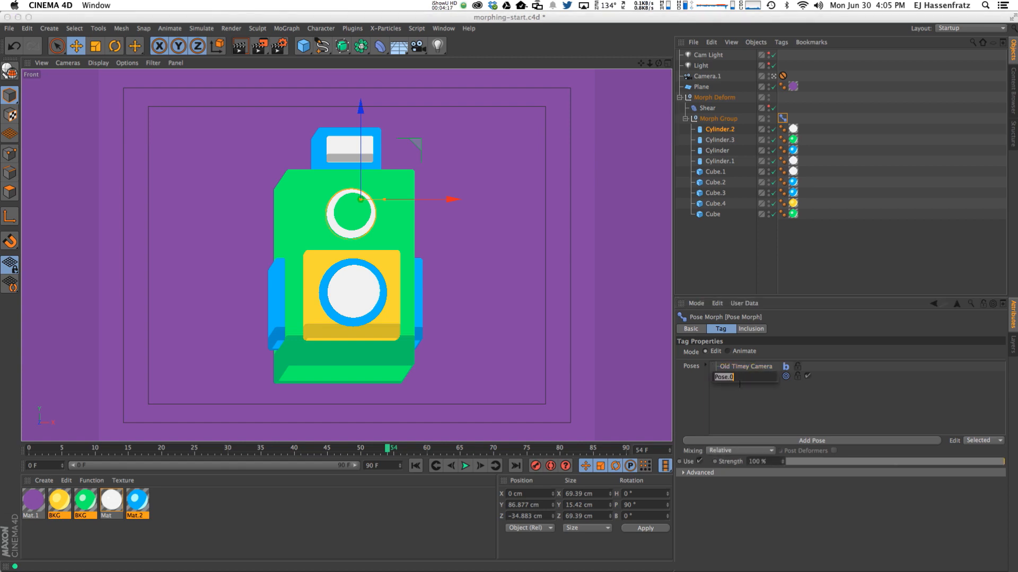
{"action": "type", "text": "Modern Camera"}
{"action": "key", "text": "Return"}
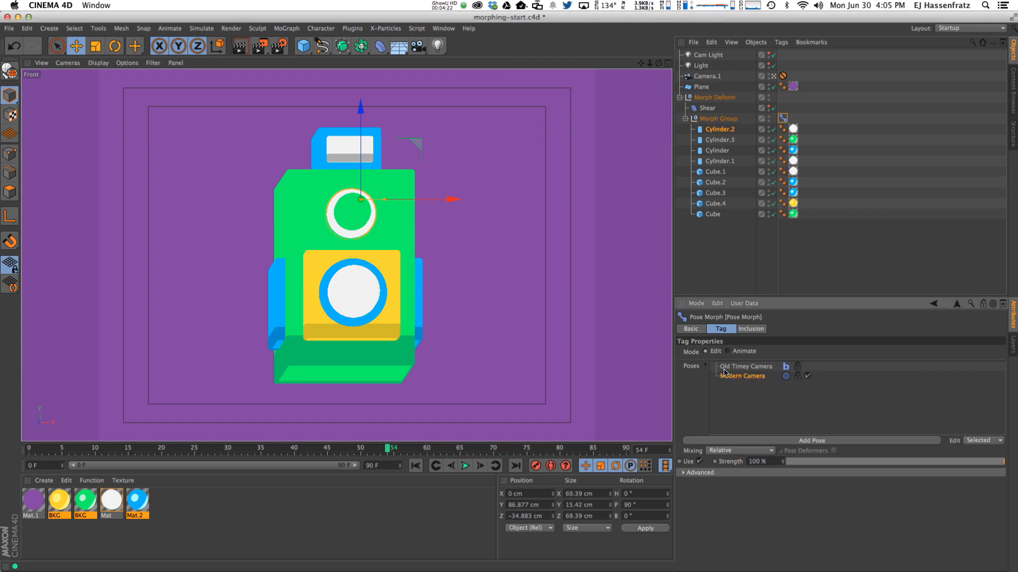
{"action": "left_click", "coordinate": [444, 28]}
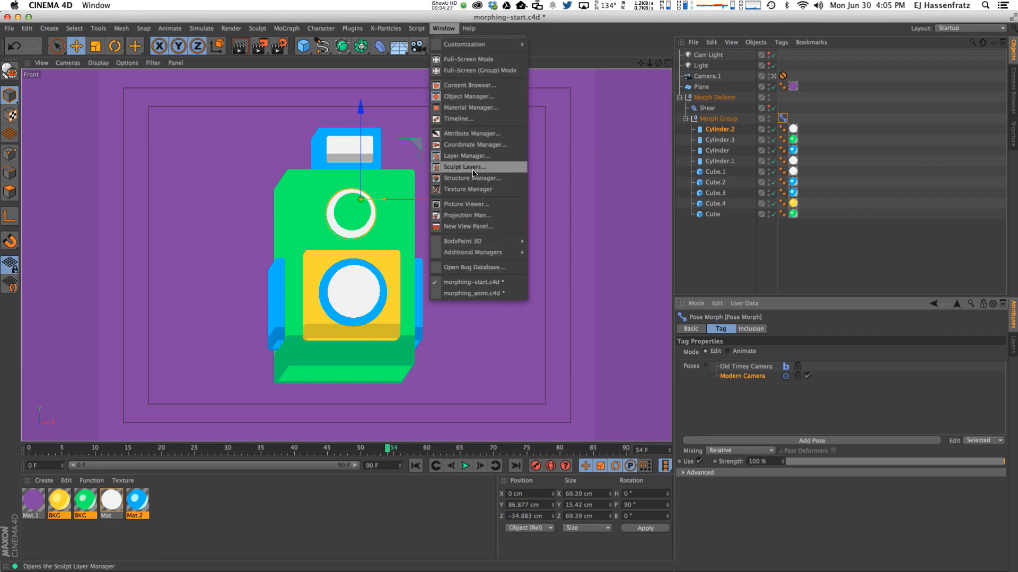
{"action": "left_click", "coordinate": [472, 206]}
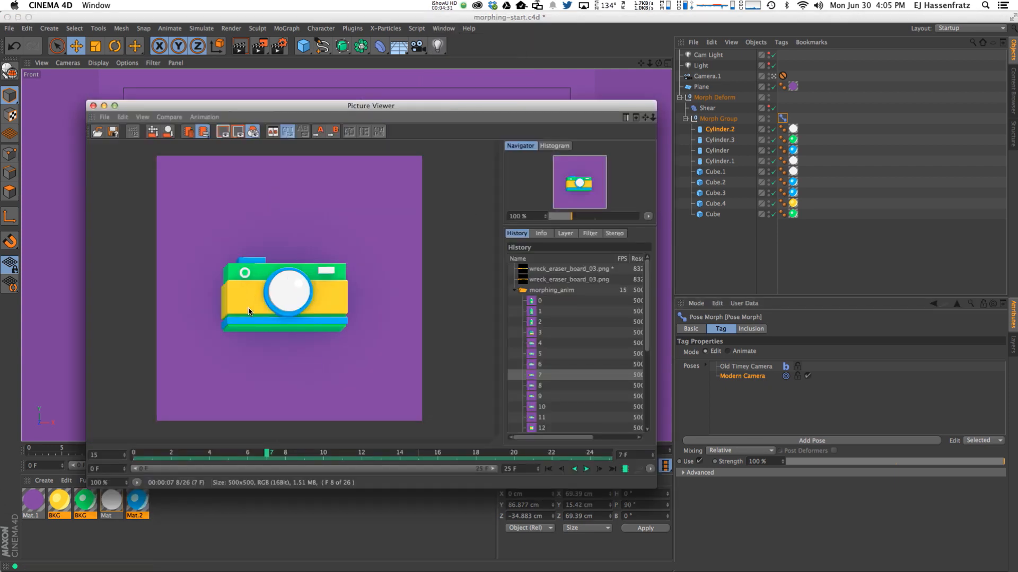
{"action": "left_click_drag", "start_coordinate": [497, 106], "coordinate": [0, 120]}
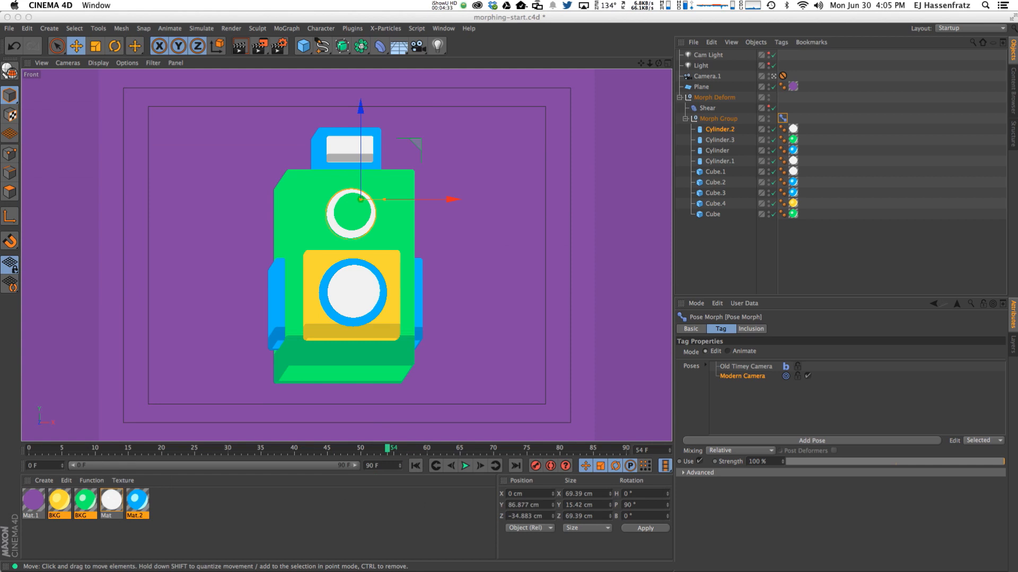
{"action": "left_click", "coordinate": [316, 264]}
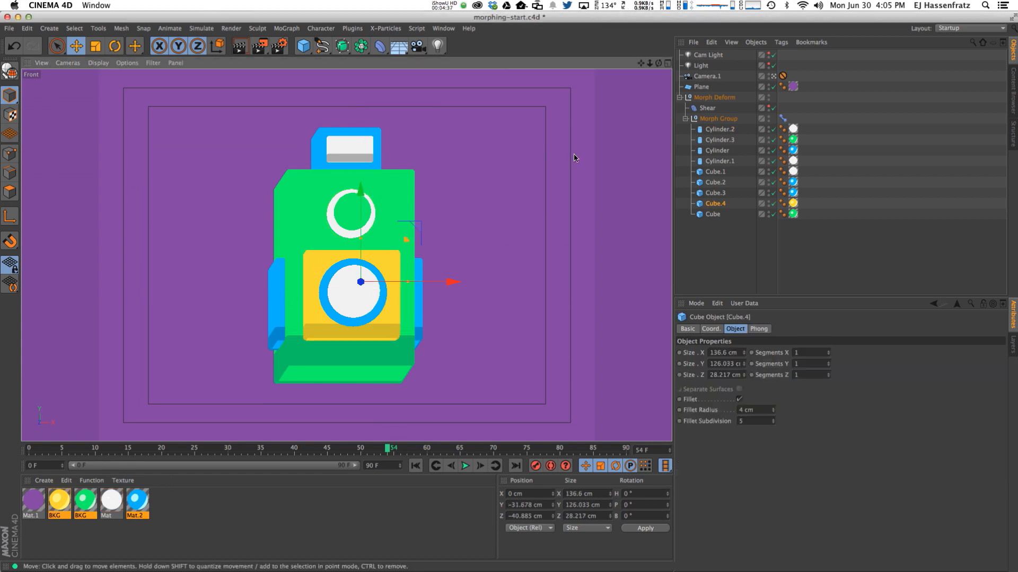
In the four-view layout, stretch the yellow panel wider and make the green body shorter and shallower.
{"action": "left_click", "coordinate": [667, 63]}
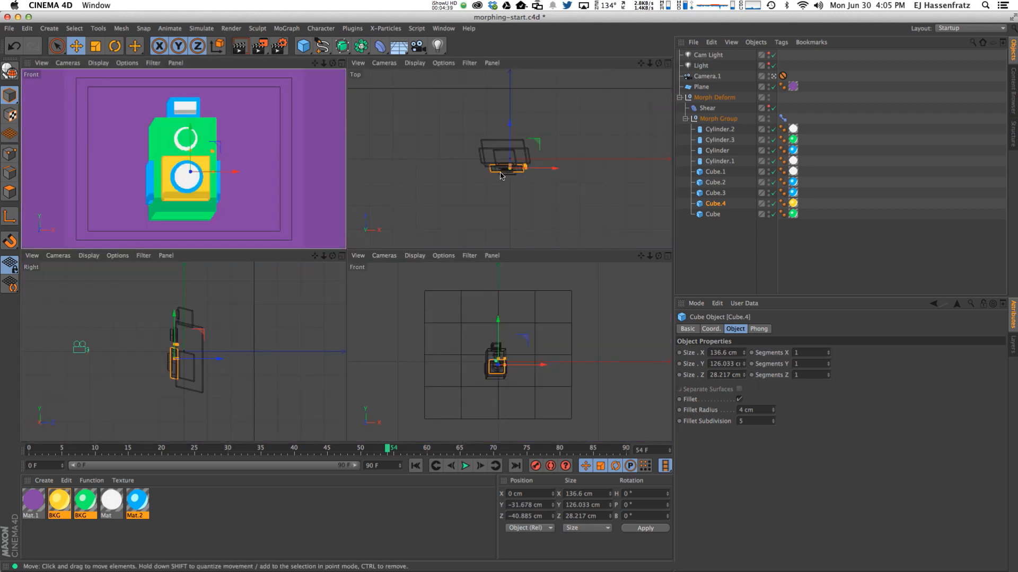
{"action": "scroll", "coordinate": [501, 176], "scroll_direction": "up", "scroll_amount": 5}
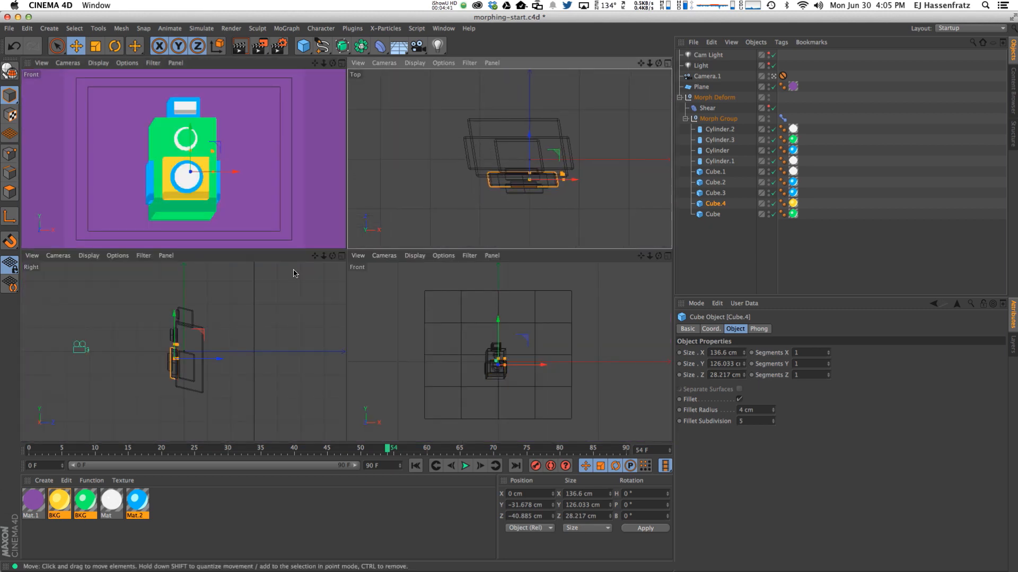
{"action": "scroll", "coordinate": [224, 346], "scroll_direction": "up", "scroll_amount": 3}
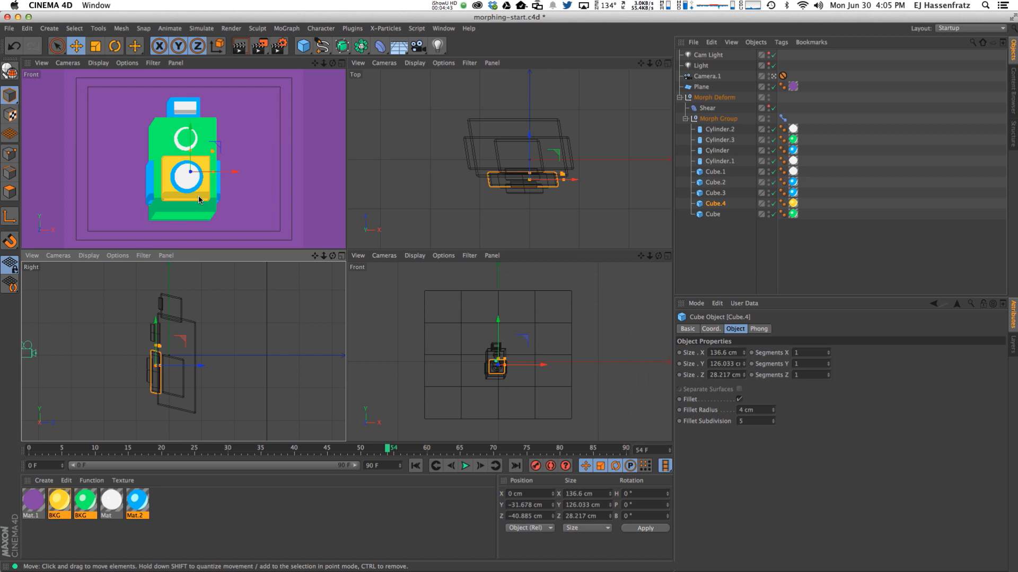
{"action": "left_click_drag", "start_coordinate": [212, 173], "coordinate": [191, 163]}
{"action": "left_click", "coordinate": [153, 203]}
{"action": "left_click", "coordinate": [170, 213]}
{"action": "left_click_drag", "start_coordinate": [191, 117], "coordinate": [235, 160]}
{"action": "left_click_drag", "start_coordinate": [192, 117], "coordinate": [191, 121]}
{"action": "left_click_drag", "start_coordinate": [529, 119], "coordinate": [527, 123]}
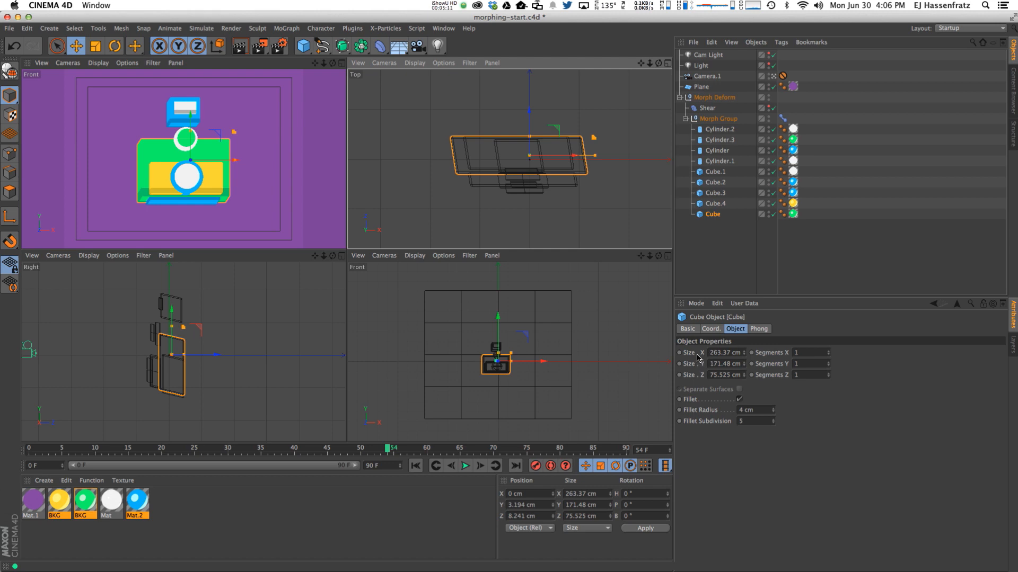
{"action": "left_click_drag", "start_coordinate": [190, 133], "coordinate": [192, 143]}
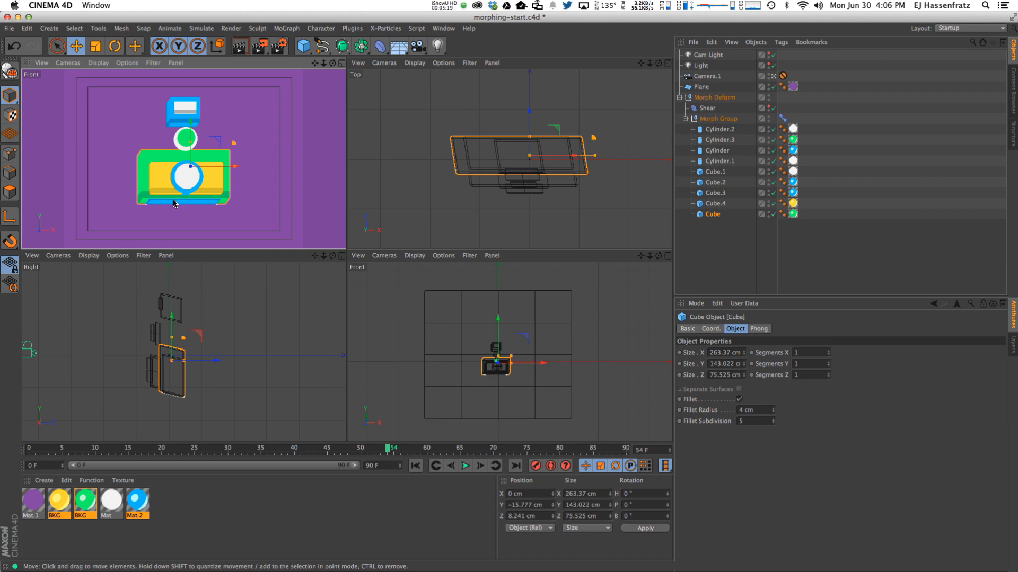
Flatten the blue bar, widen it to 260.287 cm, raise it, and render with Shift+R.
{"action": "left_click", "coordinate": [218, 203]}
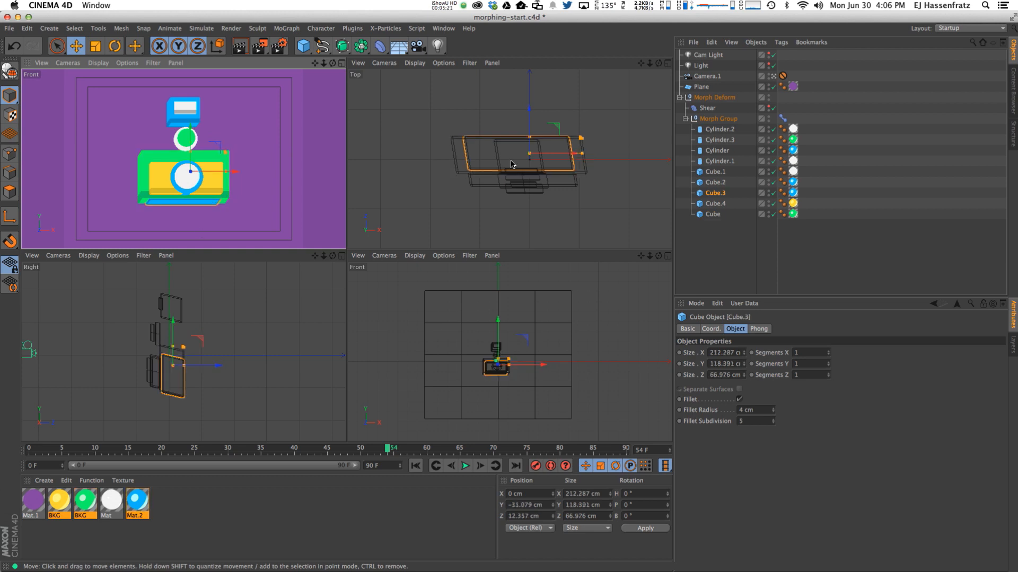
{"action": "left_click_drag", "start_coordinate": [530, 128], "coordinate": [529, 133]}
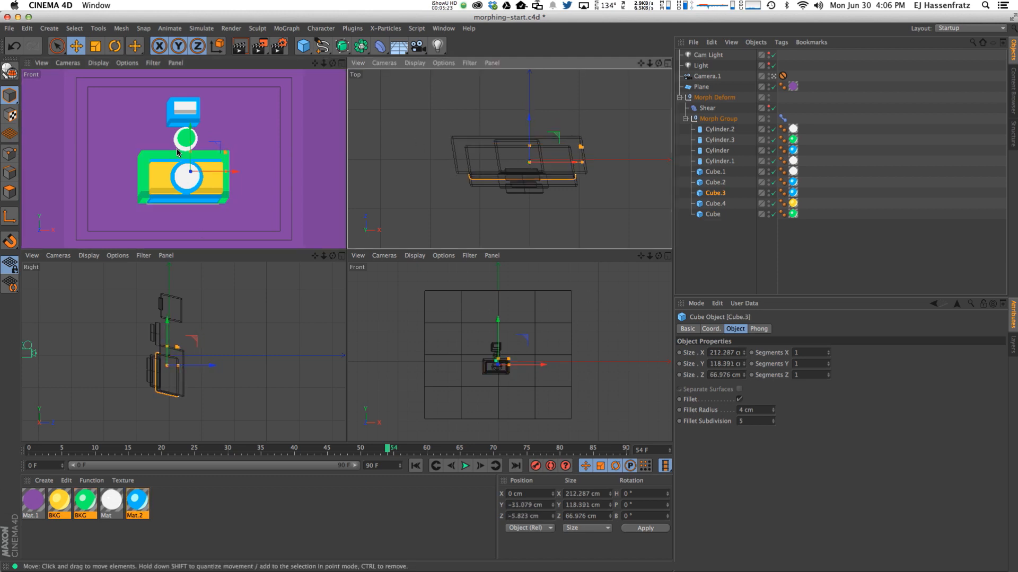
{"action": "left_click_drag", "start_coordinate": [190, 152], "coordinate": [192, 191]}
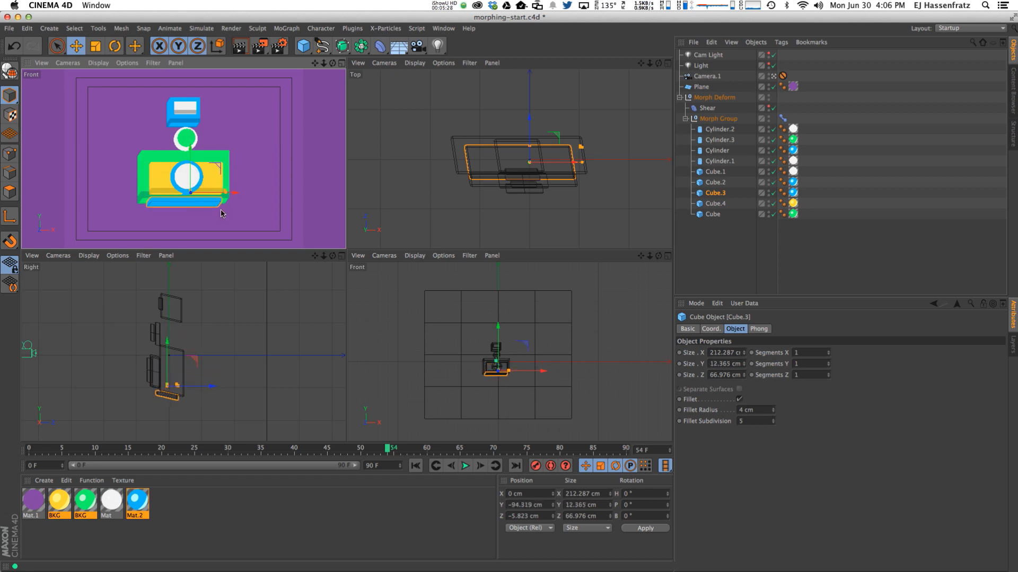
{"action": "left_click", "coordinate": [743, 366]}
{"action": "left_click", "coordinate": [743, 366]}
{"action": "left_click", "coordinate": [743, 366]}
{"action": "left_click_drag", "start_coordinate": [743, 352], "coordinate": [745, 344]}
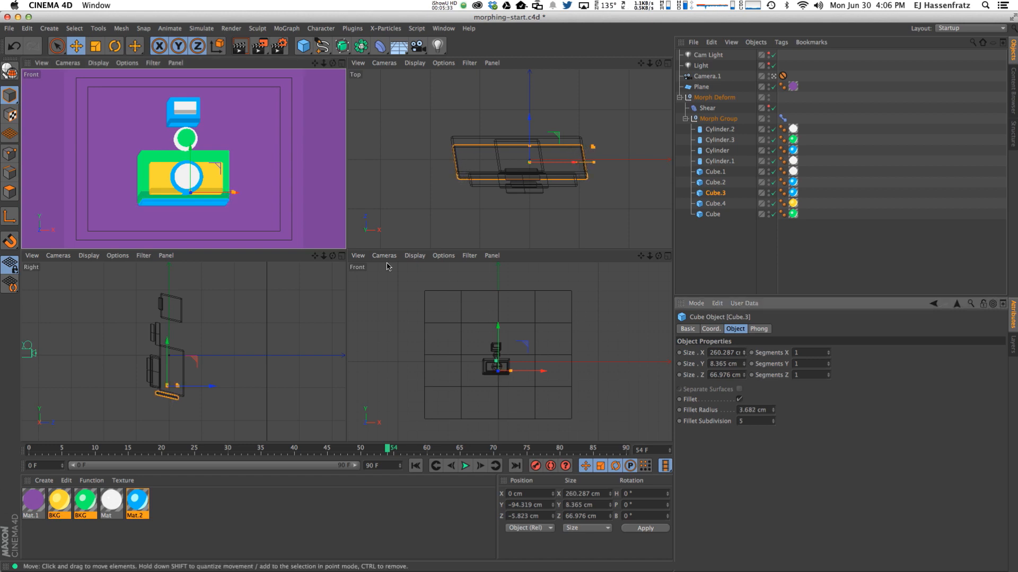
{"action": "mouse_move", "coordinate": [192, 152]}
{"action": "left_mouse_down"}
{"action": "mouse_move", "coordinate": [231, 168]}
{"action": "mouse_move", "coordinate": [189, 140]}
{"action": "left_mouse_up"}
{"action": "left_click", "coordinate": [222, 165]}
{"action": "left_click", "coordinate": [209, 180]}
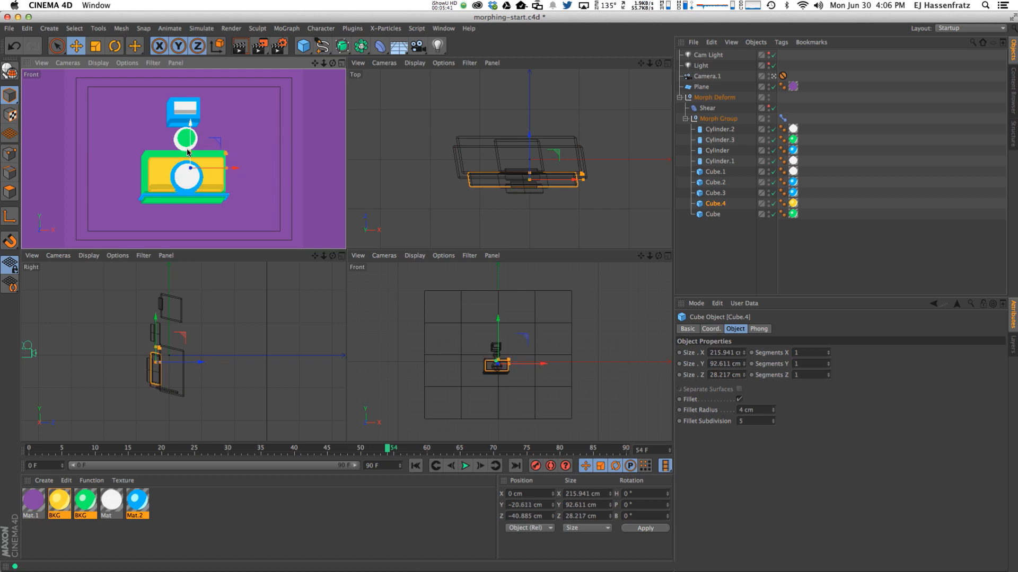
{"action": "key", "text": "shift+r"}
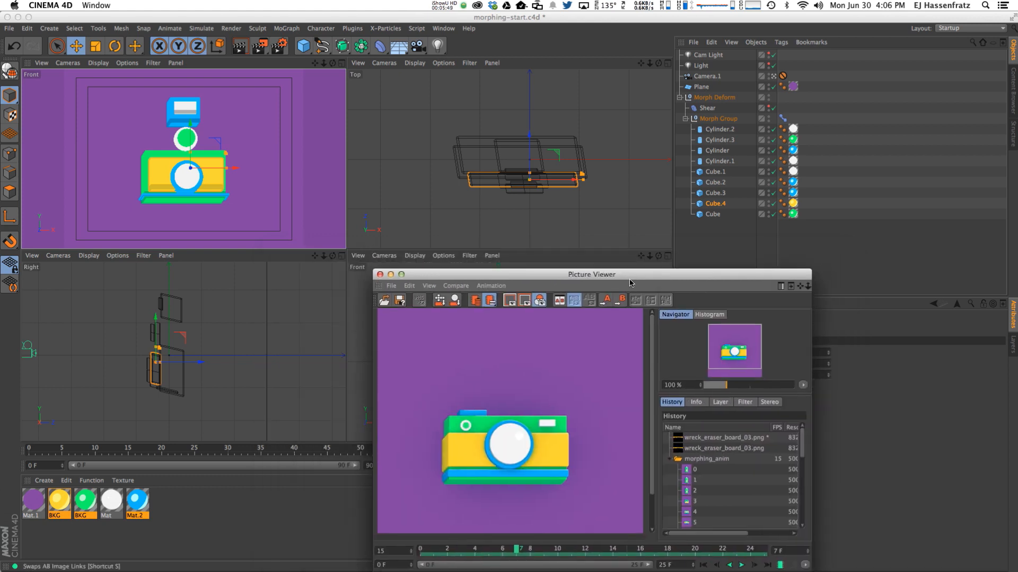
Move the render preview aside, then widen, deepen and reposition the yellow panel.
{"action": "left_click_drag", "start_coordinate": [636, 269], "coordinate": [639, 436]}
{"action": "scroll", "coordinate": [649, 476], "scroll_direction": "down", "scroll_amount": 2}
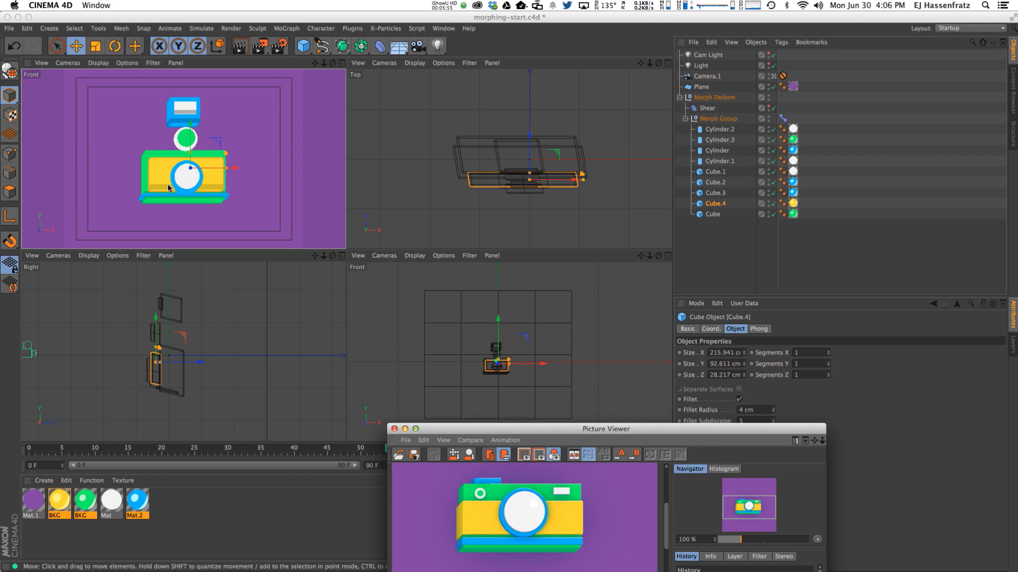
{"action": "left_click", "coordinate": [227, 175]}
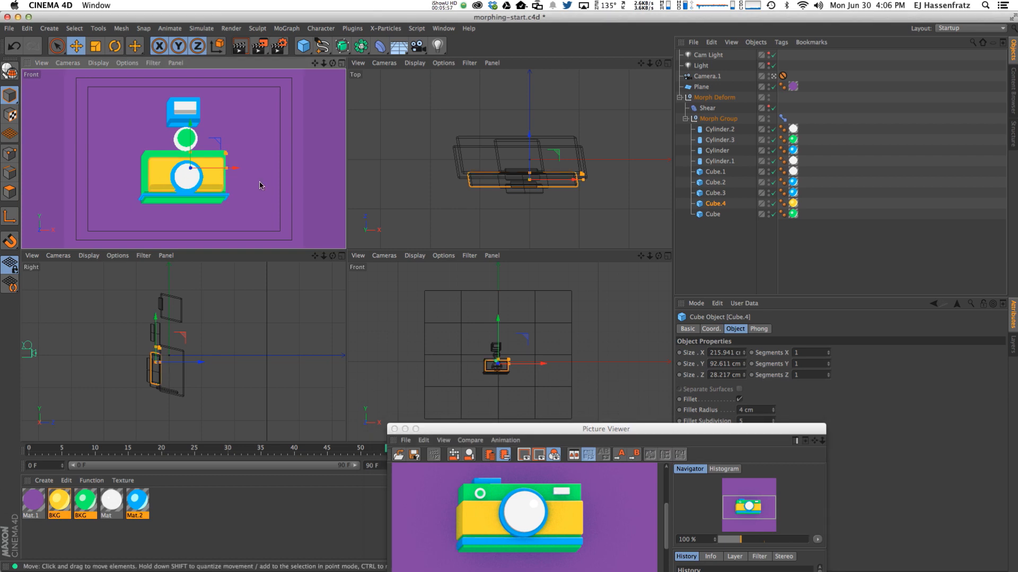
{"action": "left_click_drag", "start_coordinate": [583, 183], "coordinate": [594, 184]}
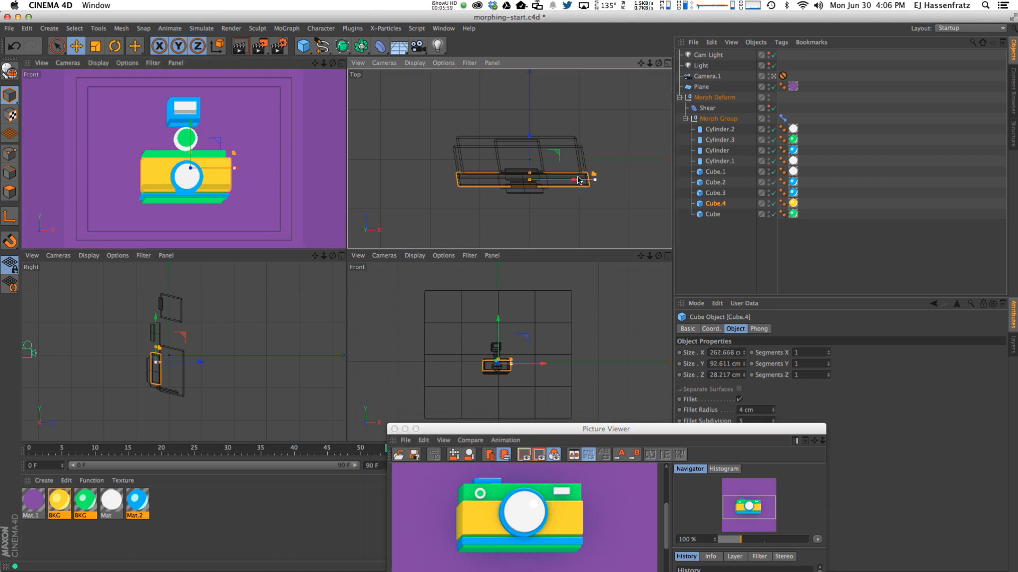
{"action": "left_click_drag", "start_coordinate": [531, 178], "coordinate": [526, 135]}
{"action": "scroll", "coordinate": [192, 377], "scroll_direction": "up", "scroll_amount": 5}
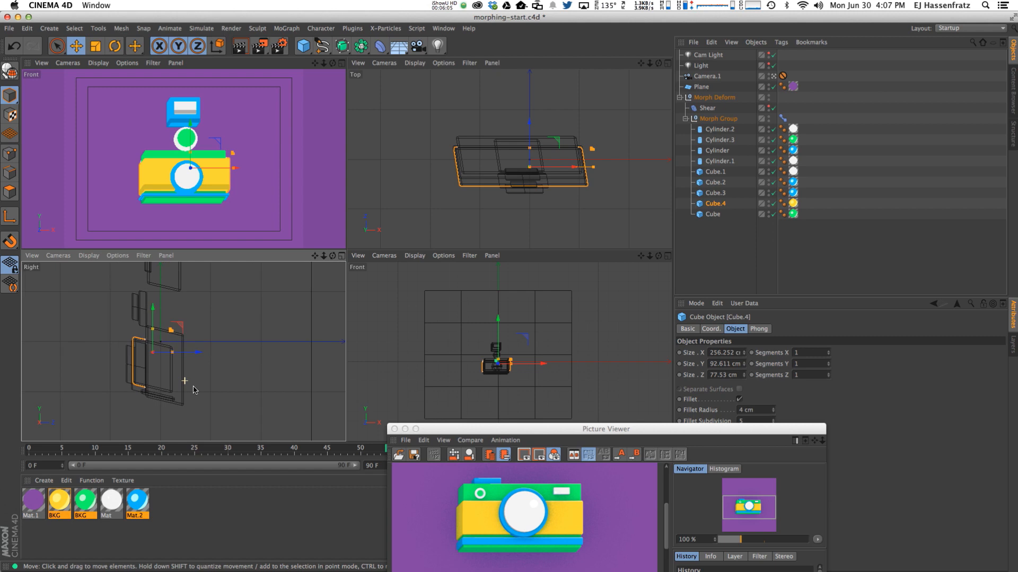
{"action": "mouse_move", "coordinate": [198, 332]}
{"action": "left_mouse_down"}
{"action": "mouse_move", "coordinate": [197, 360]}
{"action": "mouse_move", "coordinate": [211, 359]}
{"action": "mouse_move", "coordinate": [180, 333]}
{"action": "left_mouse_up"}
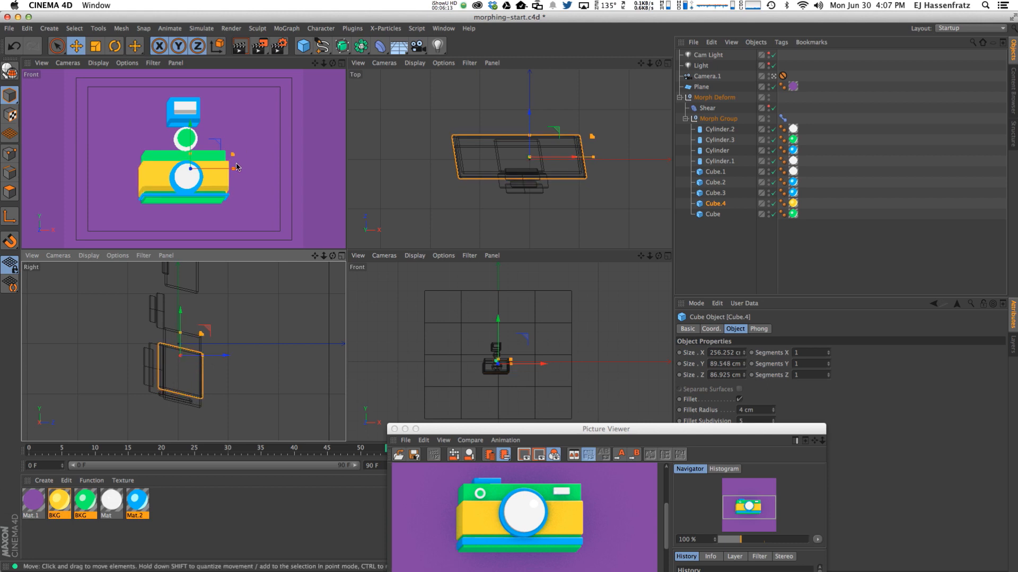
{"action": "left_click_drag", "start_coordinate": [235, 169], "coordinate": [230, 175]}
Deepen blue base Cube.3, narrow it to 248.287 cm, and set its fillet radius to 2.682 cm.
{"action": "left_click", "coordinate": [195, 394]}
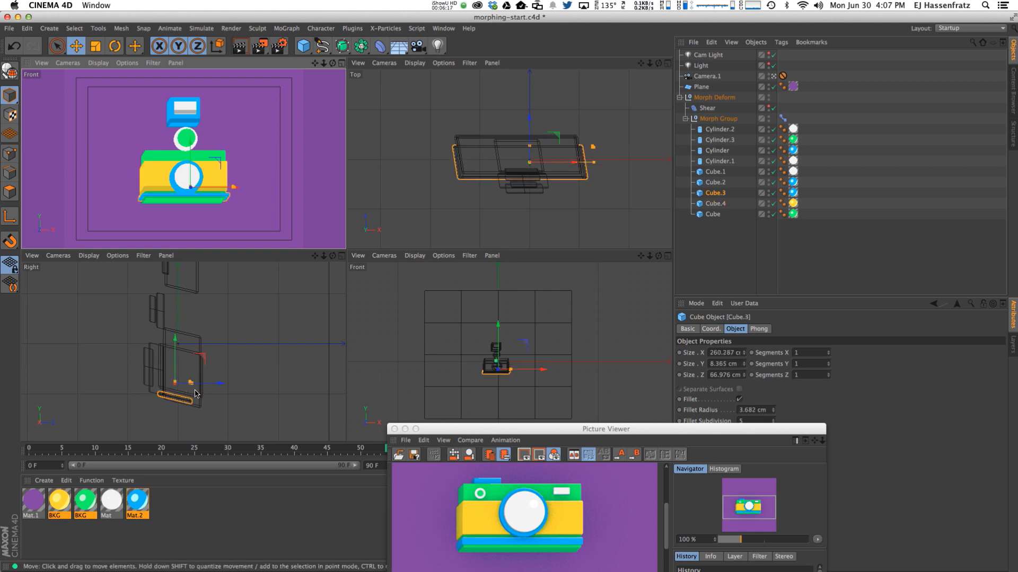
{"action": "left_click_drag", "start_coordinate": [528, 149], "coordinate": [525, 125]}
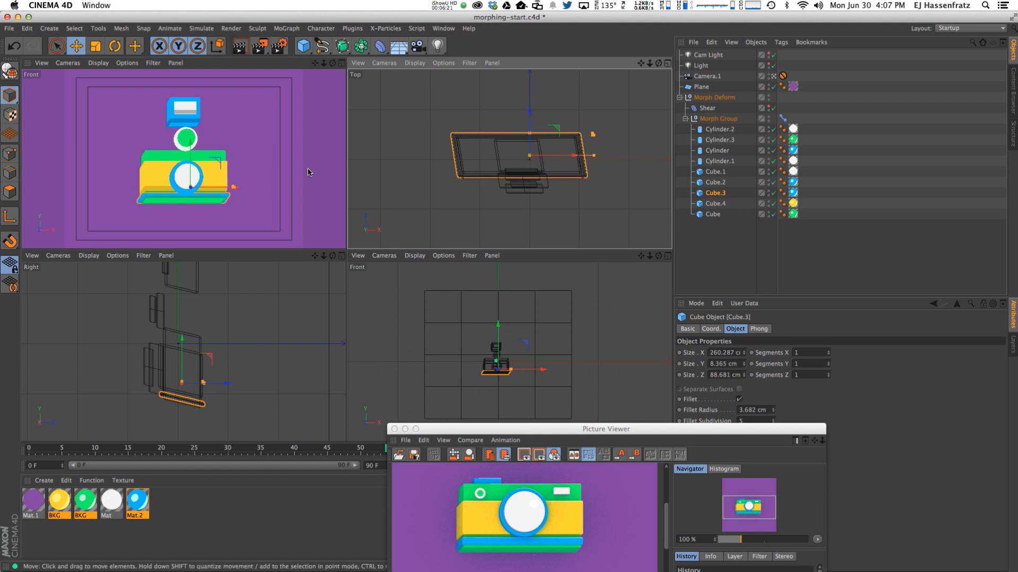
{"action": "scroll", "coordinate": [551, 379], "scroll_direction": "up", "scroll_amount": 4}
{"action": "scroll", "coordinate": [551, 379], "scroll_direction": "up", "scroll_amount": 3}
{"action": "left_click_drag", "start_coordinate": [565, 353], "coordinate": [554, 358]}
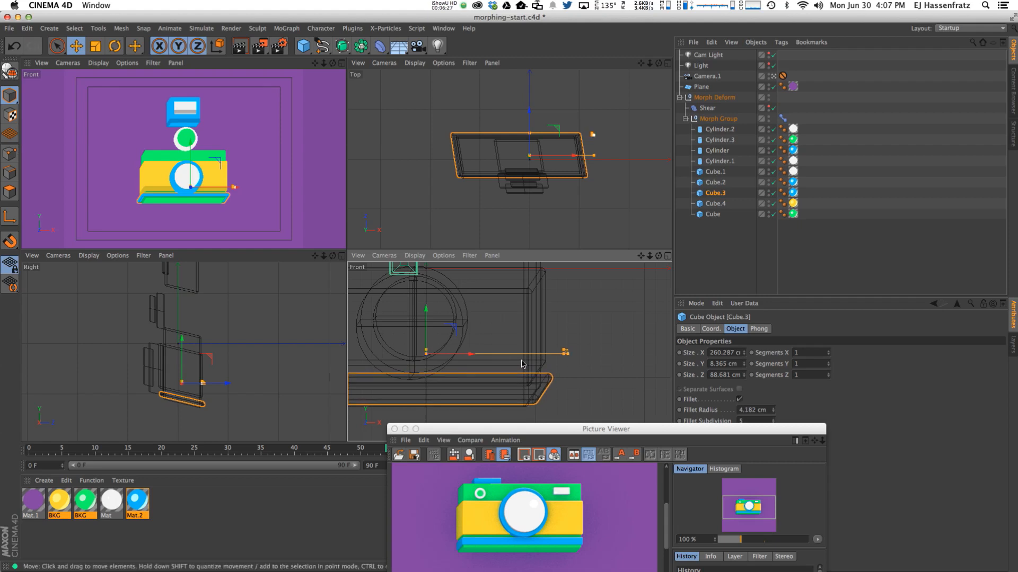
{"action": "key", "text": "super+z"}
{"action": "middle_click_drag", "start_coordinate": [523, 364], "coordinate": [569, 341], "text": "alt"}
{"action": "left_click_drag", "start_coordinate": [744, 355], "coordinate": [745, 358]}
{"action": "left_click_drag", "start_coordinate": [702, 434], "coordinate": [486, 441]}
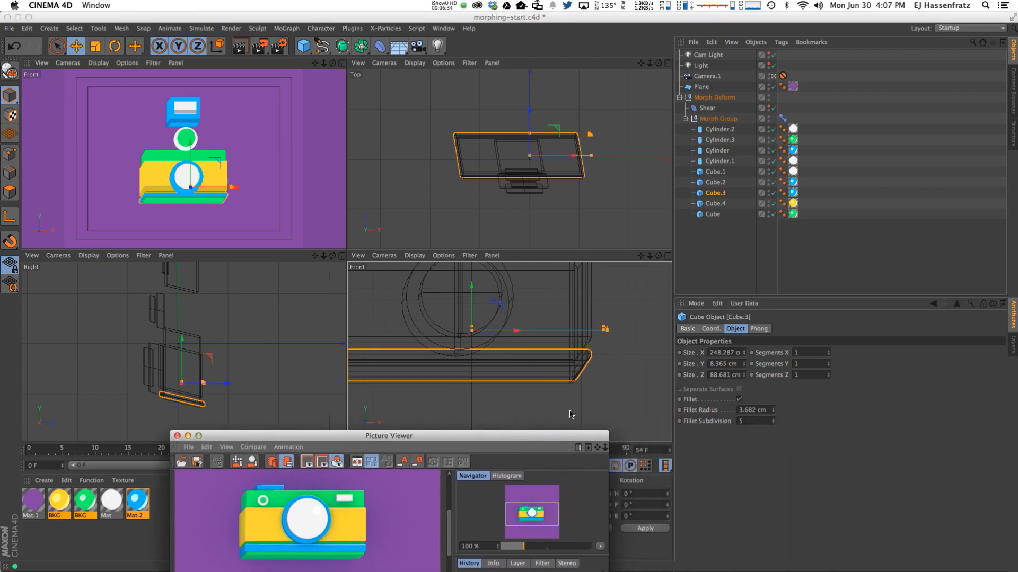
{"action": "left_click", "coordinate": [774, 414]}
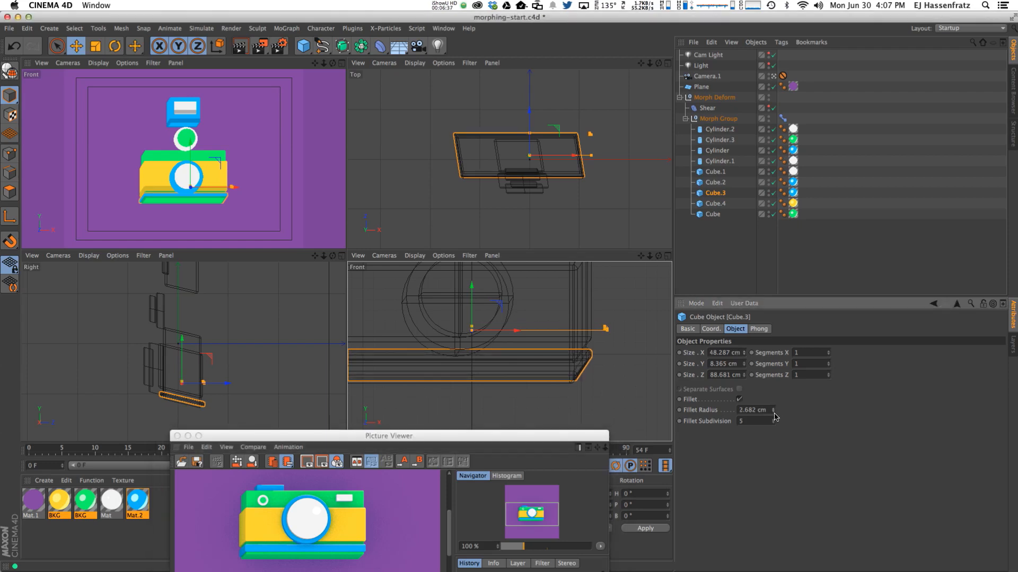
{"action": "left_click", "coordinate": [166, 183]}
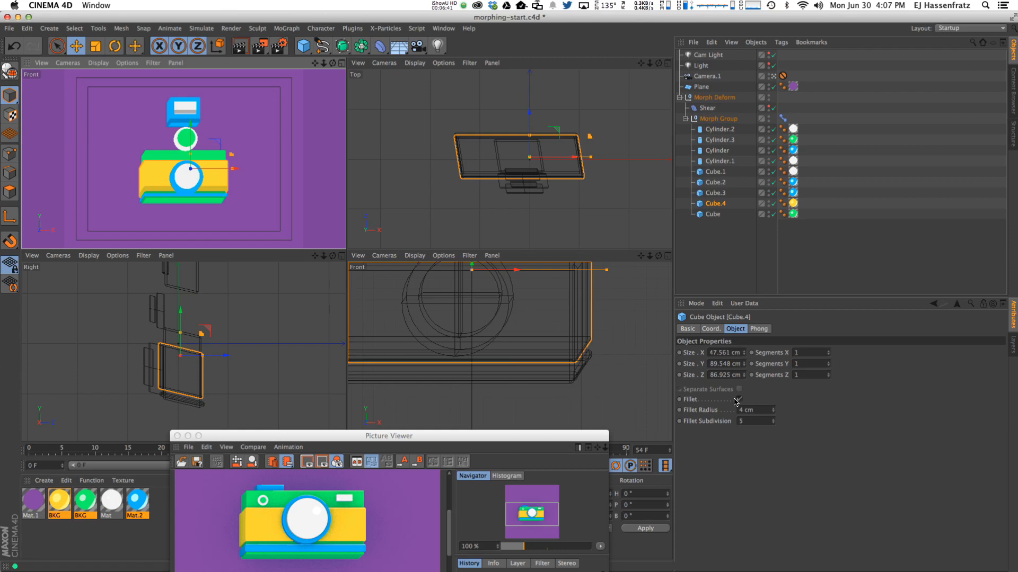
Set the yellow body's fillet radius to 2 cm and adjust the green top strip's height.
{"action": "left_click", "coordinate": [772, 412]}
{"action": "left_click", "coordinate": [773, 412]}
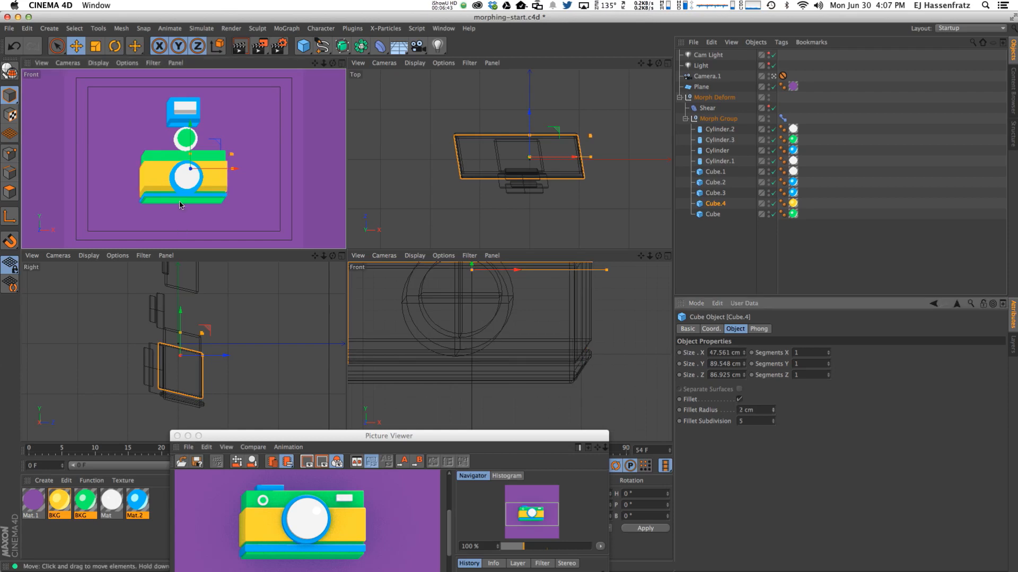
{"action": "left_click", "coordinate": [151, 157]}
{"action": "left_click_drag", "start_coordinate": [190, 144], "coordinate": [191, 146]}
{"action": "left_click_drag", "start_coordinate": [190, 144], "coordinate": [190, 129]}
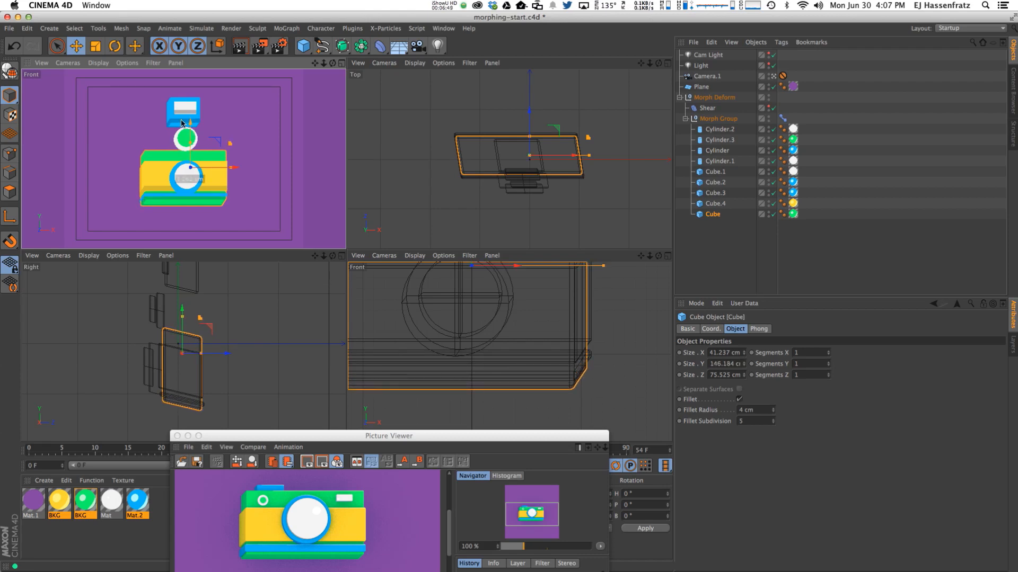
Move blue block Cube.2 down and left, shortening it and making it 55.367 cm deep.
{"action": "left_click", "coordinate": [181, 120]}
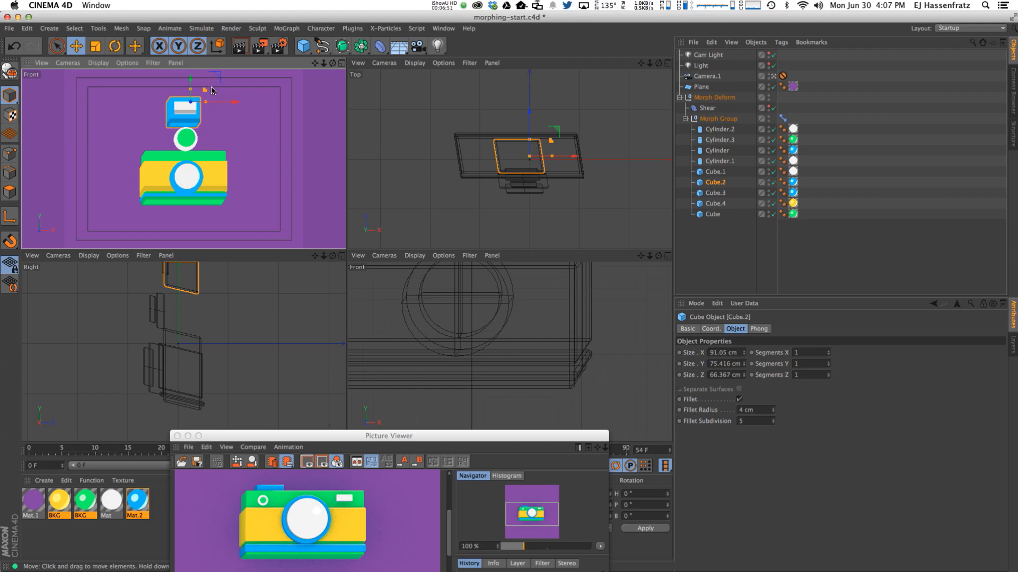
{"action": "left_click_drag", "start_coordinate": [218, 79], "coordinate": [196, 127]}
{"action": "scroll", "coordinate": [403, 308], "scroll_direction": "down", "scroll_amount": 4}
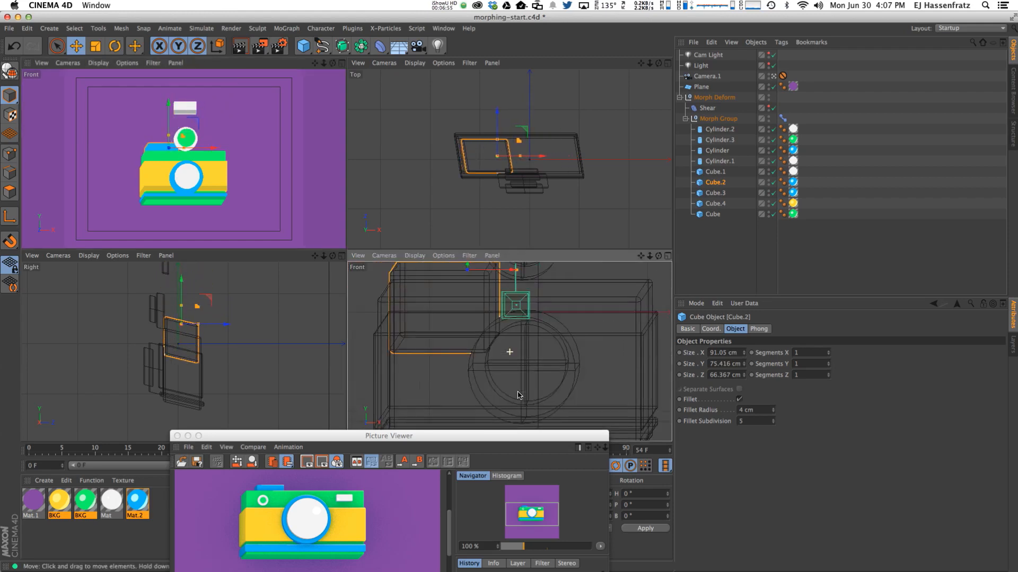
{"action": "left_click_drag", "start_coordinate": [483, 278], "coordinate": [506, 309]}
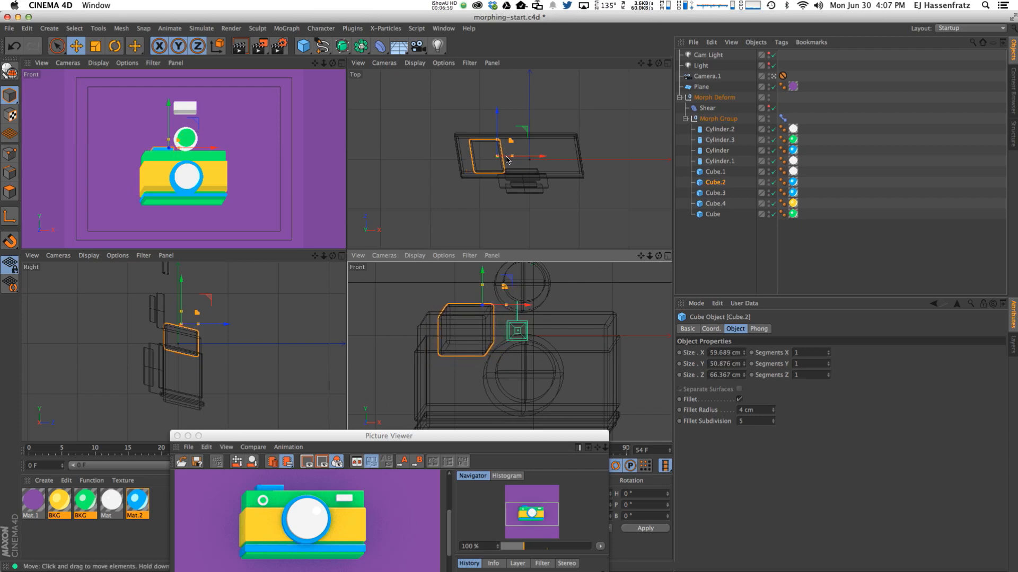
{"action": "left_click_drag", "start_coordinate": [512, 155], "coordinate": [514, 156]}
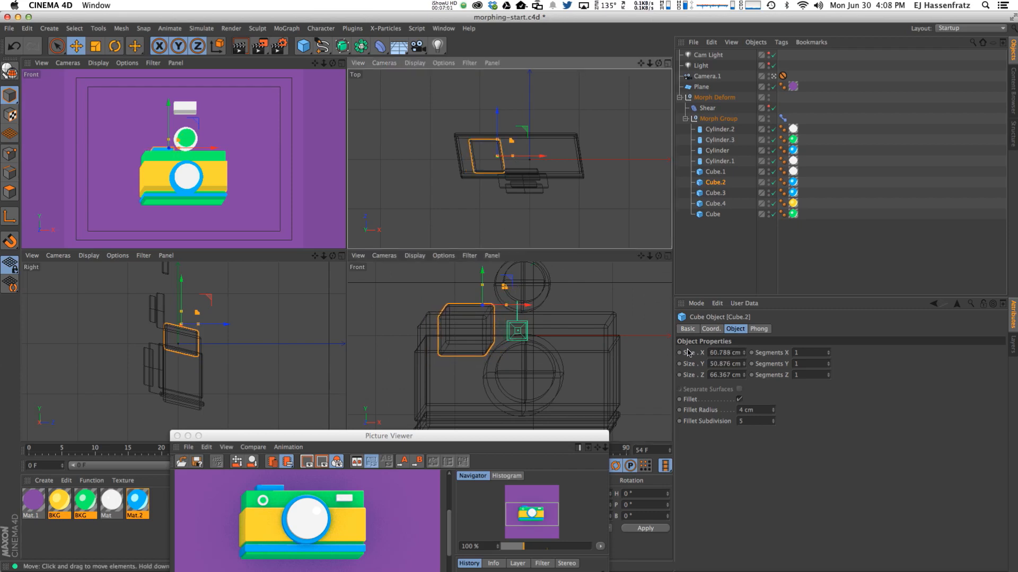
{"action": "left_click_drag", "start_coordinate": [745, 374], "coordinate": [745, 380]}
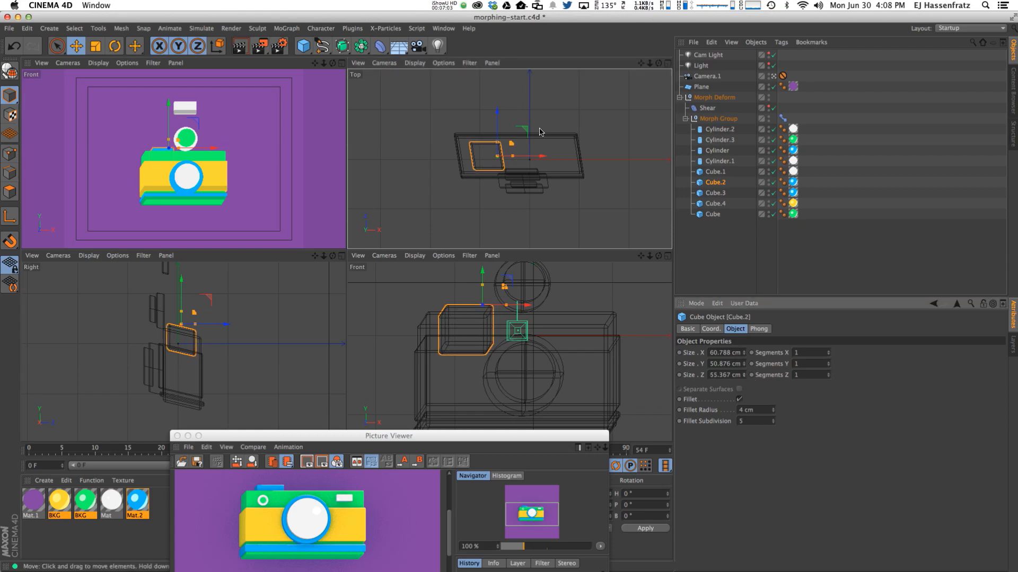
{"action": "left_click_drag", "start_coordinate": [522, 128], "coordinate": [519, 128]}
{"action": "left_click_drag", "start_coordinate": [166, 117], "coordinate": [164, 112]}
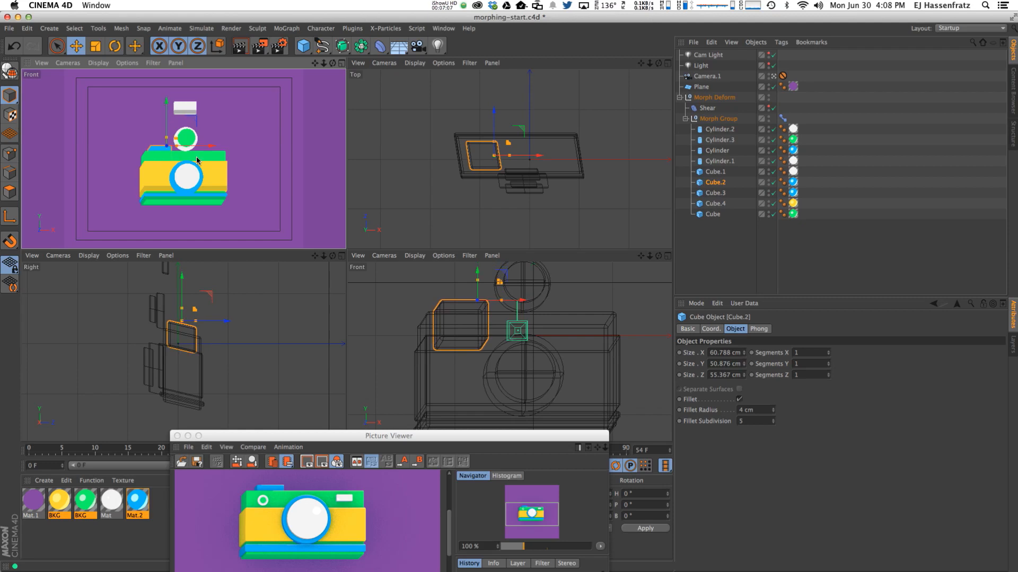
{"action": "left_click_drag", "start_coordinate": [199, 147], "coordinate": [200, 147]}
Move white block Cube.1 to the camera's upper right and resize it to 39.638 × 22.029 × 12.919 cm.
{"action": "left_click", "coordinate": [185, 108]}
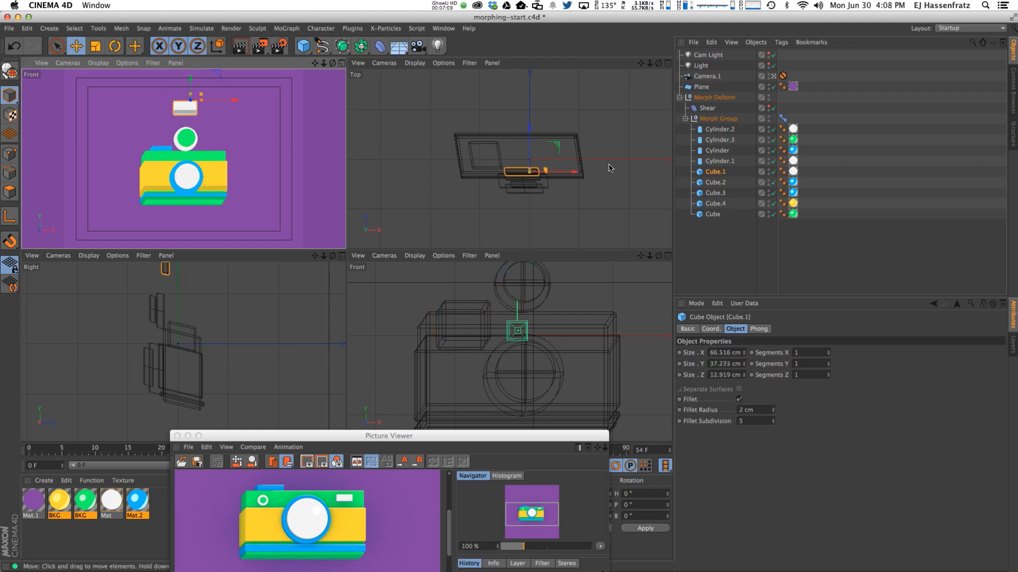
{"action": "left_click_drag", "start_coordinate": [215, 78], "coordinate": [239, 127]}
{"action": "left_click_drag", "start_coordinate": [566, 131], "coordinate": [567, 131]}
{"action": "right_click_drag", "start_coordinate": [580, 313], "coordinate": [598, 313], "text": "alt"}
{"action": "left_click_drag", "start_coordinate": [598, 291], "coordinate": [626, 313]}
{"action": "left_click_drag", "start_coordinate": [217, 118], "coordinate": [216, 117]}
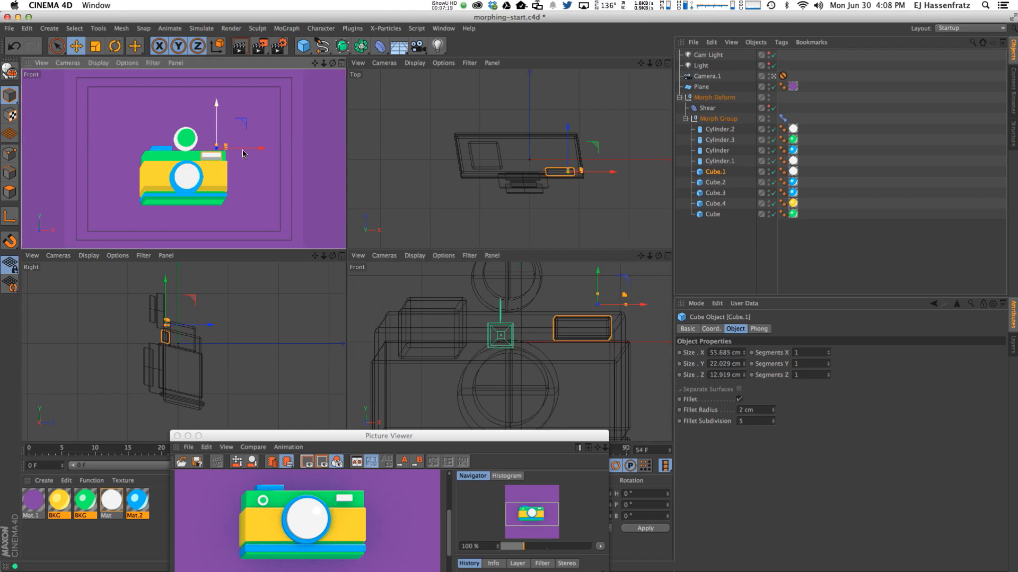
{"action": "left_click_drag", "start_coordinate": [624, 300], "coordinate": [616, 300]}
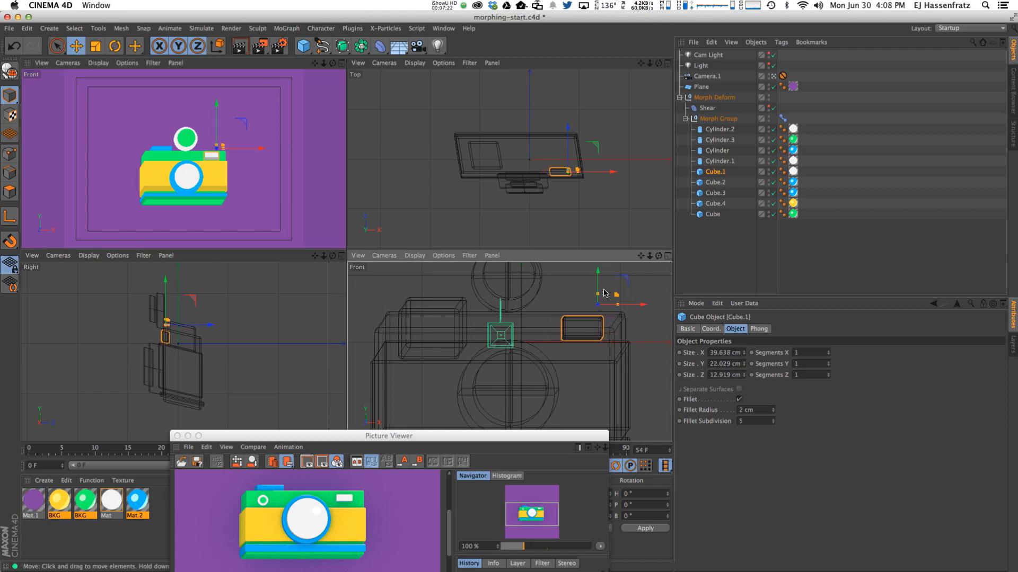
{"action": "left_click", "coordinate": [186, 149]}
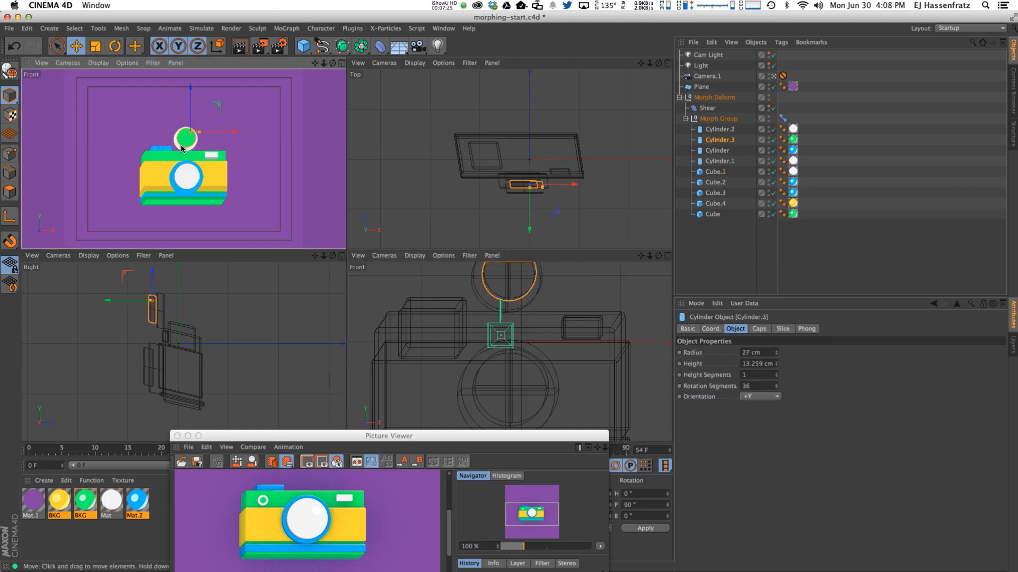
Scale the two top cylinders to 90%, move them left and down, then shrink them further.
{"action": "left_click", "coordinate": [160, 167]}
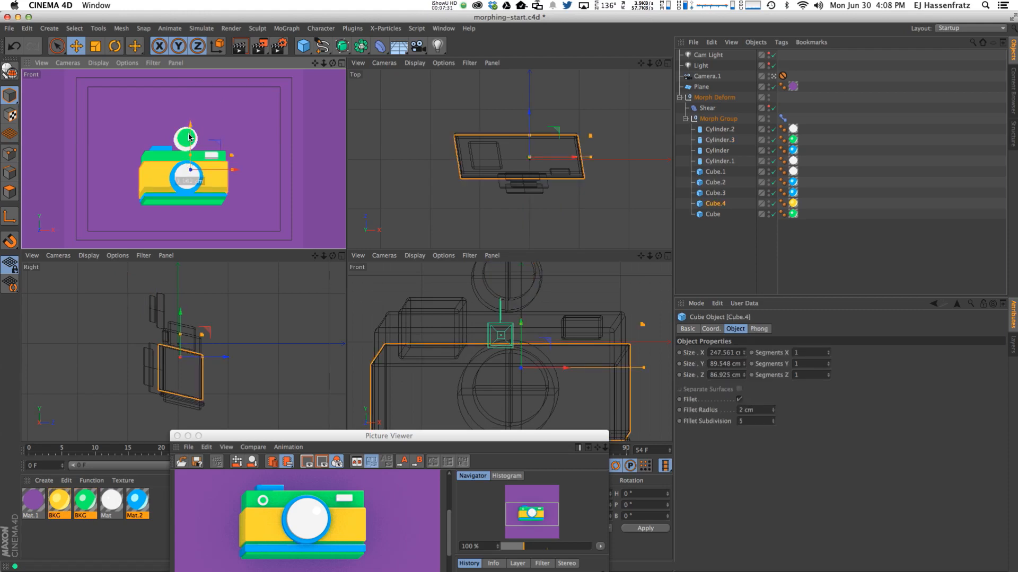
{"action": "left_click", "coordinate": [186, 140]}
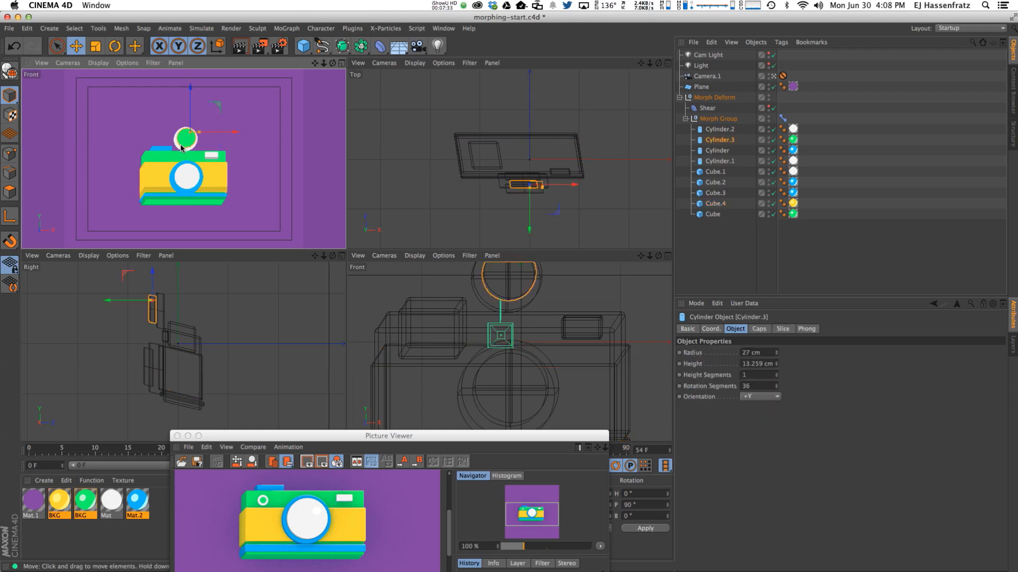
{"action": "left_click", "coordinate": [188, 148], "text": "shift"}
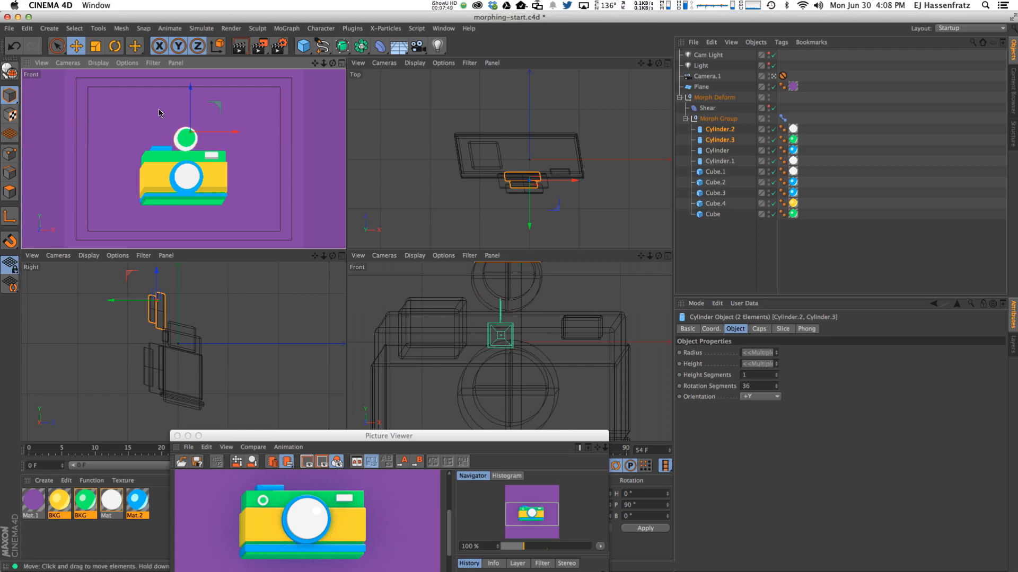
{"action": "left_click", "coordinate": [15, 95]}
{"action": "left_click", "coordinate": [711, 329]}
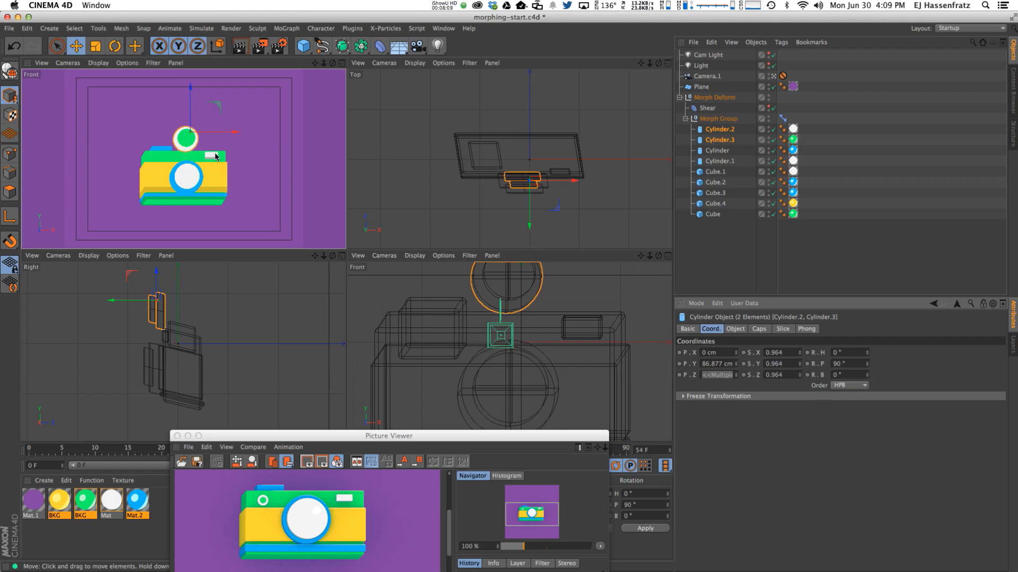
{"action": "key", "text": "t"}
{"action": "left_click_drag", "start_coordinate": [215, 155], "coordinate": [47, 188]}
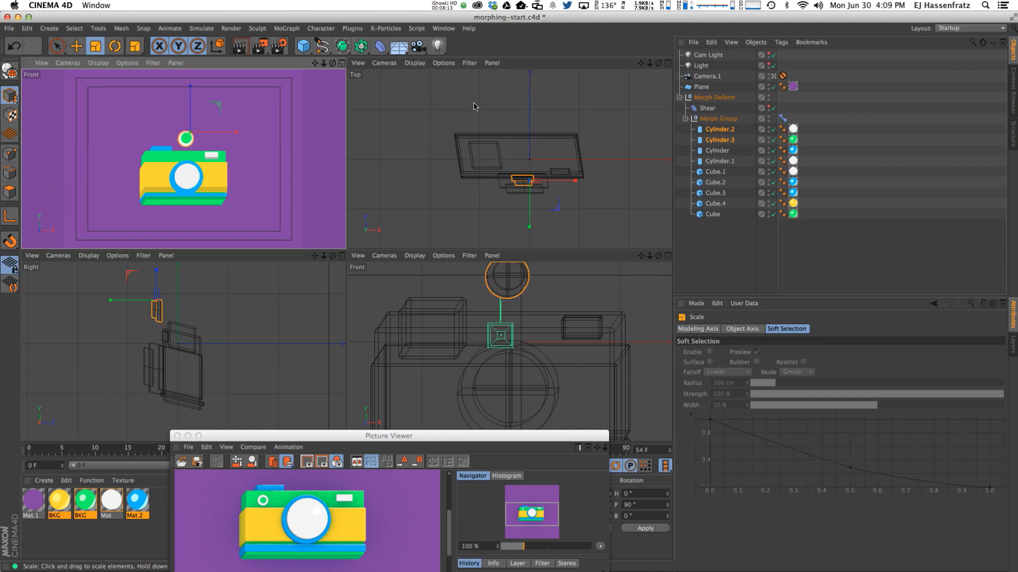
{"action": "left_click", "coordinate": [731, 131]}
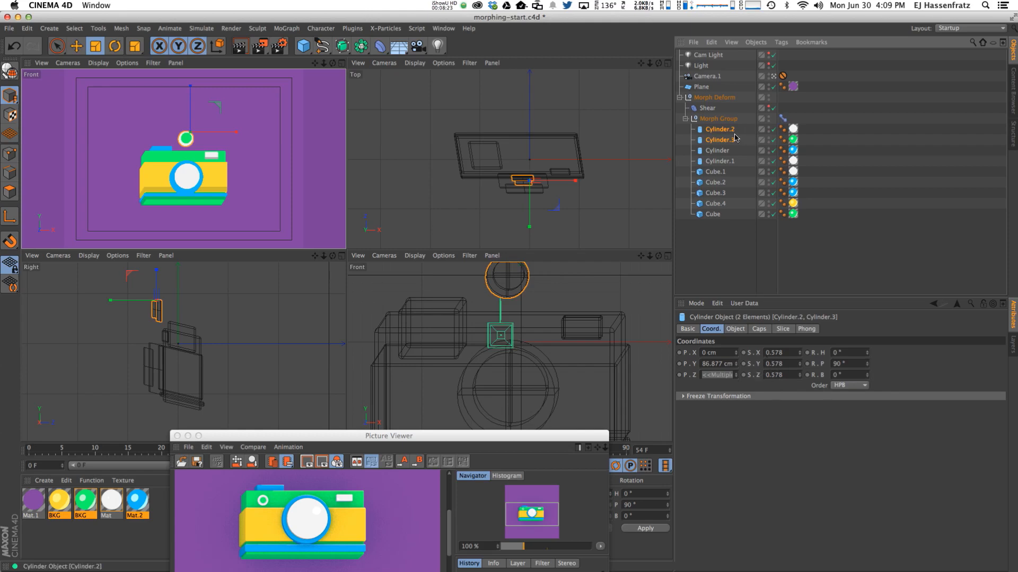
{"action": "key", "text": "e"}
{"action": "left_click_drag", "start_coordinate": [512, 135], "coordinate": [431, 118]}
{"action": "left_click_drag", "start_coordinate": [490, 227], "coordinate": [490, 224]}
{"action": "key", "text": "t"}
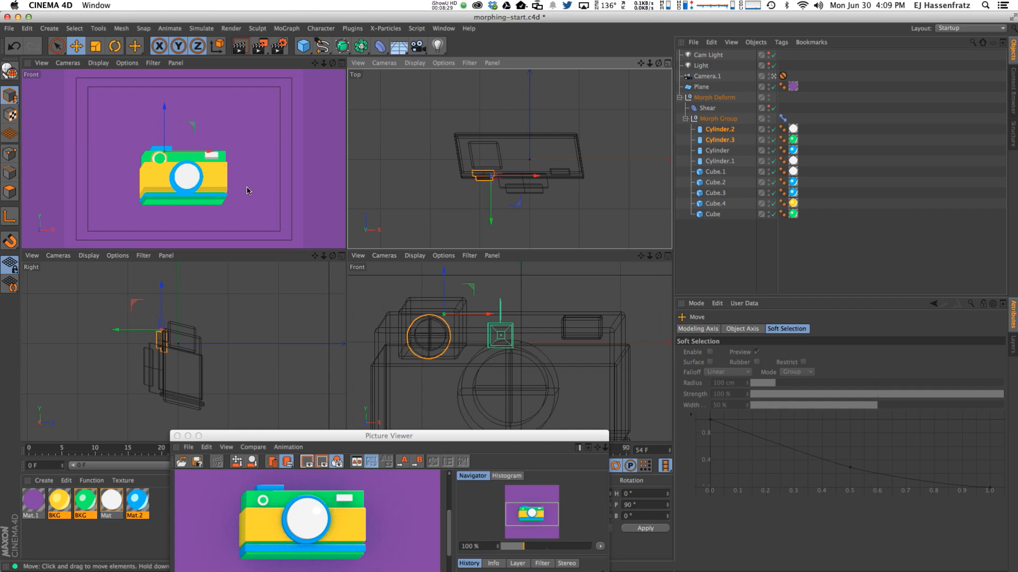
{"action": "left_click_drag", "start_coordinate": [255, 176], "coordinate": [154, 215]}
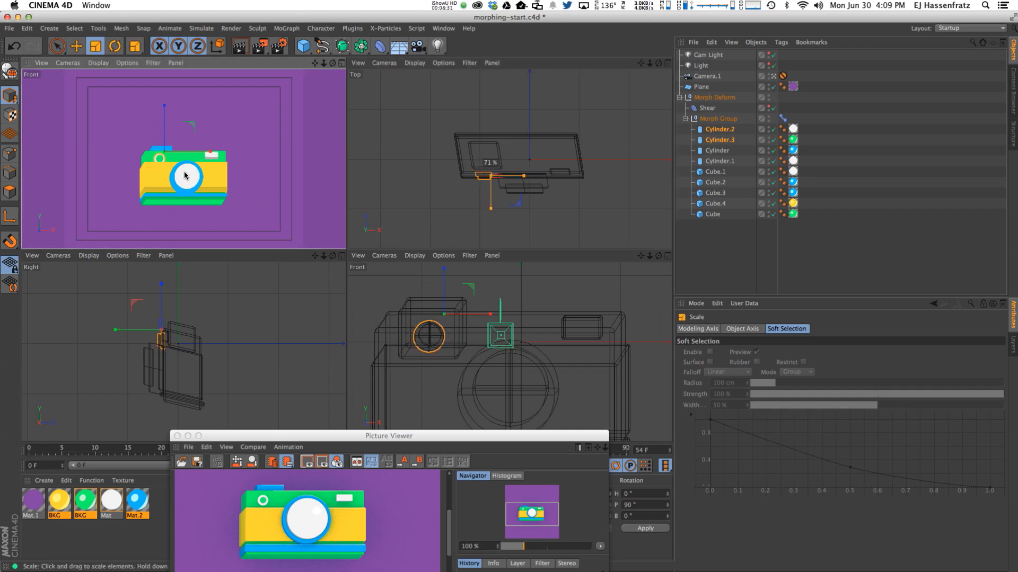
{"action": "key", "text": "e"}
Raise the top cylinders, scale them to about 82.7%, and shift them along depth.
{"action": "left_click", "coordinate": [168, 128]}
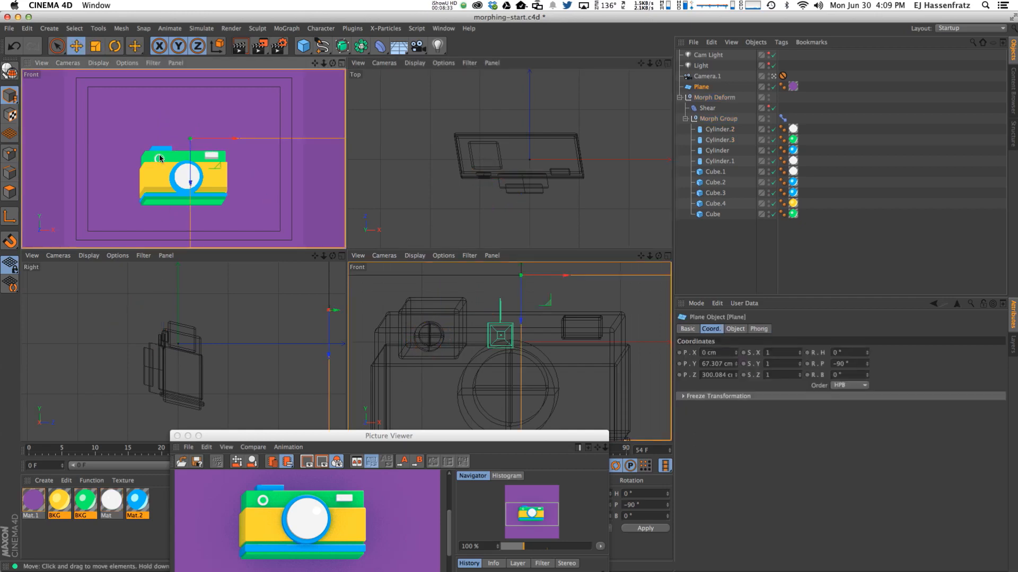
{"action": "left_click", "coordinate": [720, 129]}
{"action": "left_click", "coordinate": [719, 140], "text": "shift"}
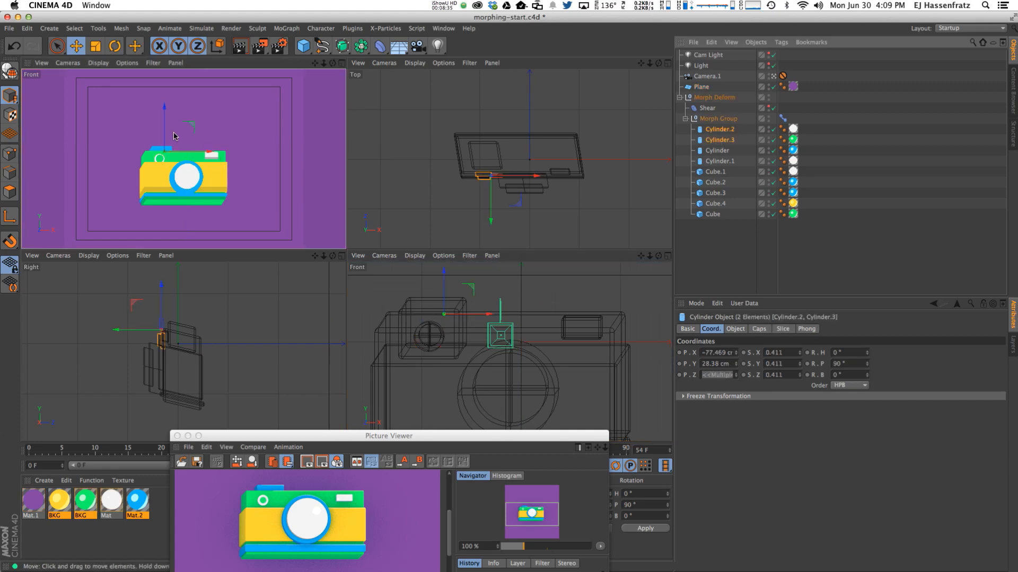
{"action": "left_click_drag", "start_coordinate": [167, 124], "coordinate": [167, 122]}
{"action": "key", "text": "t"}
{"action": "left_click_drag", "start_coordinate": [143, 177], "coordinate": [126, 183]}
{"action": "key", "text": "e"}
{"action": "left_click_drag", "start_coordinate": [162, 121], "coordinate": [164, 123]}
{"action": "right_click_drag", "start_coordinate": [444, 200], "coordinate": [494, 201], "text": "alt"}
{"action": "left_click_drag", "start_coordinate": [519, 200], "coordinate": [519, 204]}
Lower the yellow body slightly, then enlarge the lens cylinders to about 112%, shift them 6.62 cm in depth, and raise them.
{"action": "left_click", "coordinate": [164, 176]}
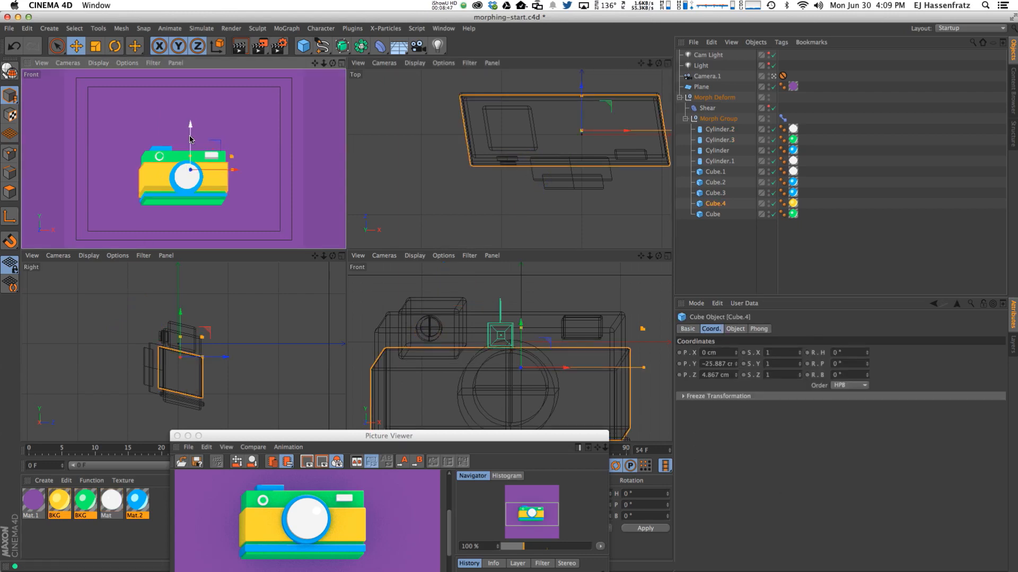
{"action": "left_click_drag", "start_coordinate": [190, 139], "coordinate": [190, 143]}
{"action": "left_click", "coordinate": [183, 194]}
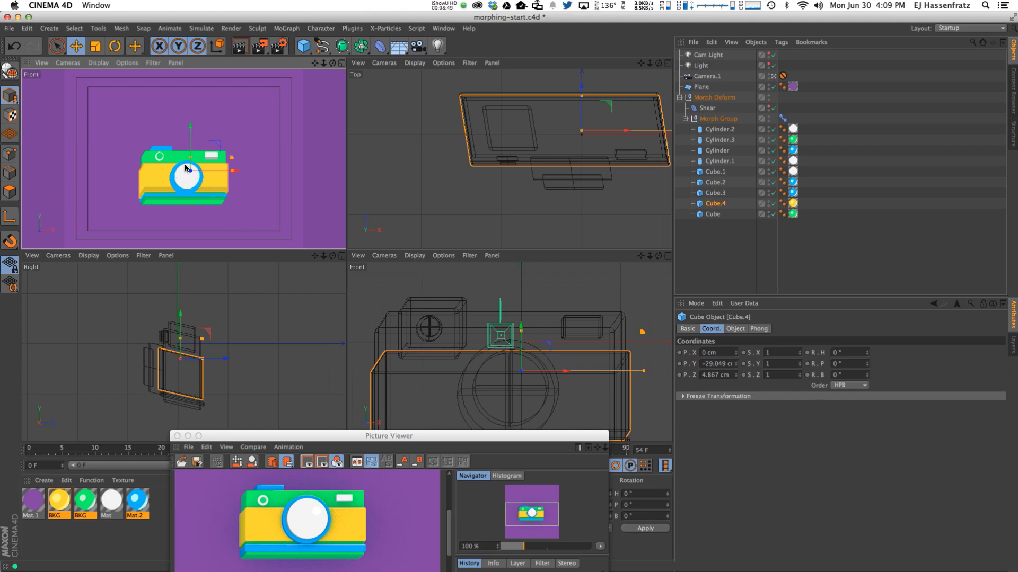
{"action": "left_click", "coordinate": [183, 195], "text": "shift"}
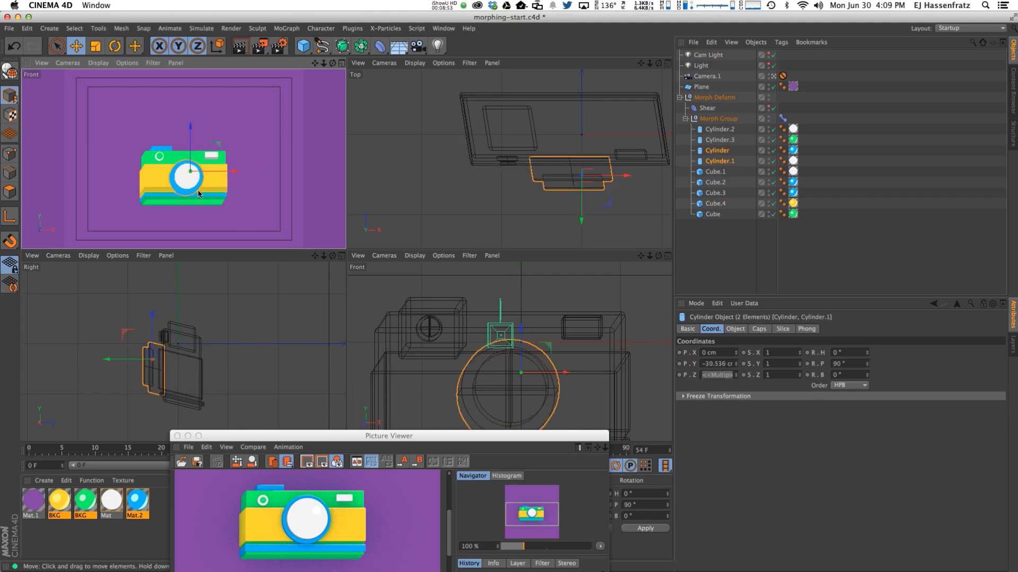
{"action": "key", "text": "t"}
{"action": "left_click_drag", "start_coordinate": [202, 183], "coordinate": [227, 180]}
{"action": "key", "text": "e"}
{"action": "left_click_drag", "start_coordinate": [582, 222], "coordinate": [581, 216]}
{"action": "left_click_drag", "start_coordinate": [193, 149], "coordinate": [193, 145]}
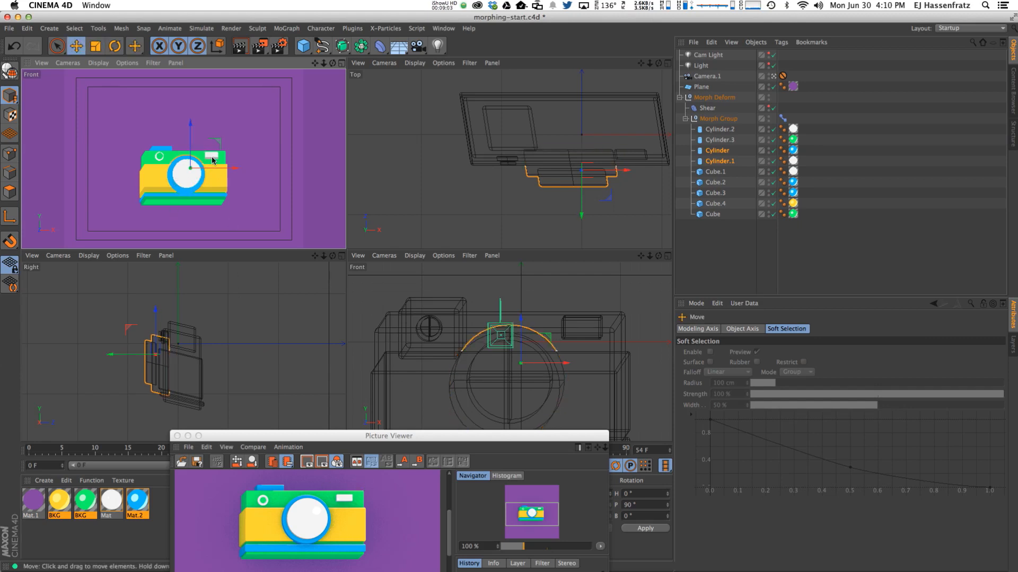
Lower the white viewfinder block about 4.7 cm and show the Pose Morph tag's poses.
{"action": "left_click", "coordinate": [211, 155]}
{"action": "left_click_drag", "start_coordinate": [242, 125], "coordinate": [242, 128]}
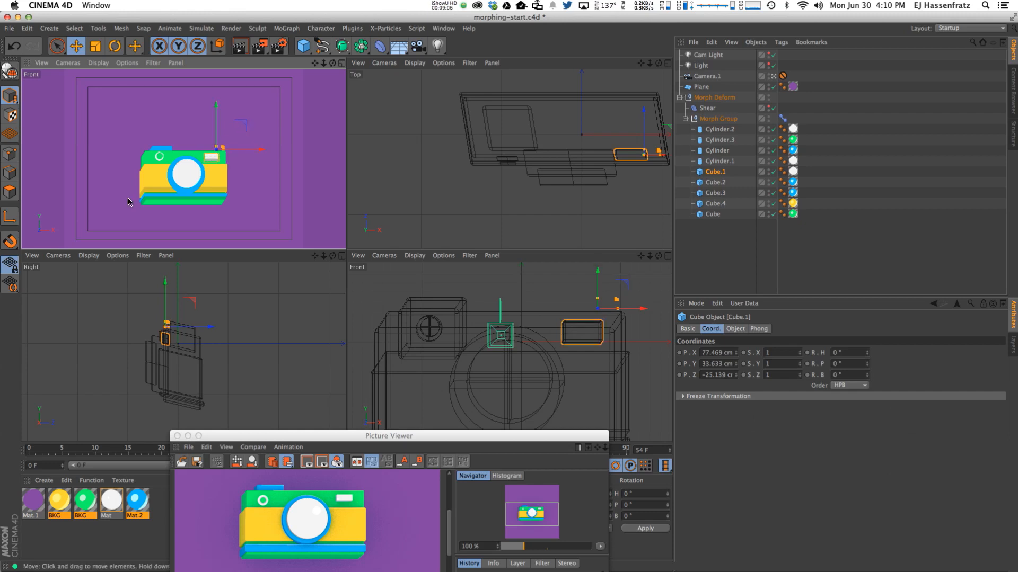
{"action": "left_click", "coordinate": [782, 118]}
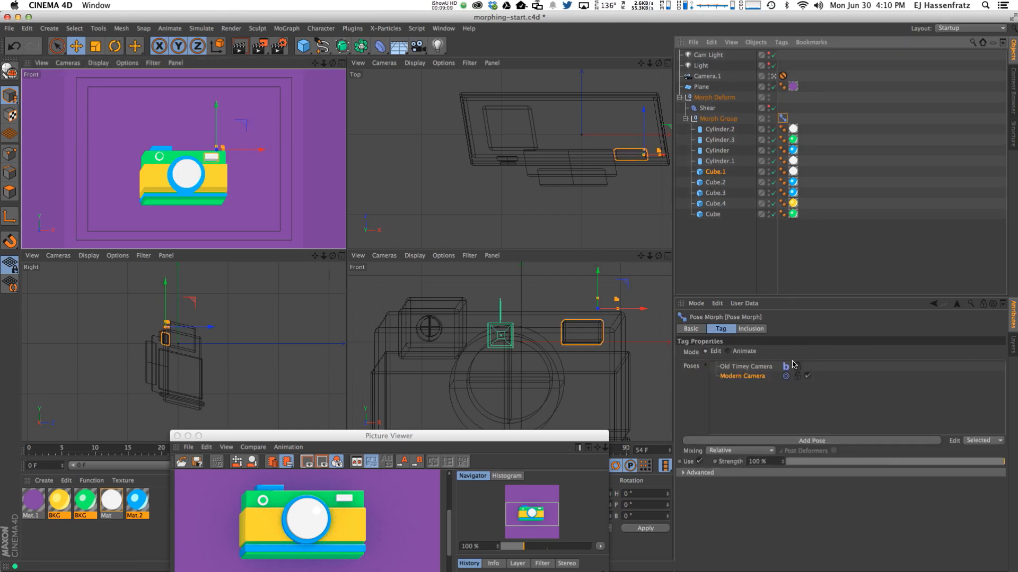
Scrub the Pose Morph Strength slider down to 0% to preview the old camera.
{"action": "mouse_move", "coordinate": [1000, 464]}
{"action": "left_mouse_down"}
{"action": "mouse_move", "coordinate": [795, 465]}
{"action": "mouse_move", "coordinate": [992, 464]}
{"action": "left_mouse_up"}
{"action": "left_click_drag", "start_coordinate": [870, 464], "coordinate": [981, 462]}
{"action": "left_click_drag", "start_coordinate": [589, 482], "coordinate": [1002, 462]}
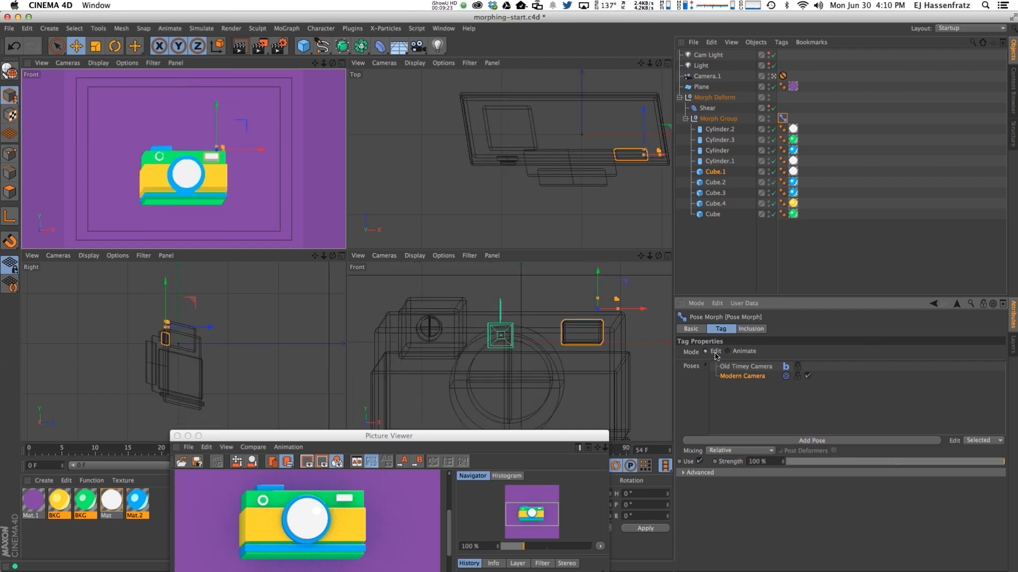
Delete the stray pose and add a new third pose below Modern Camera.
{"action": "left_click", "coordinate": [740, 442]}
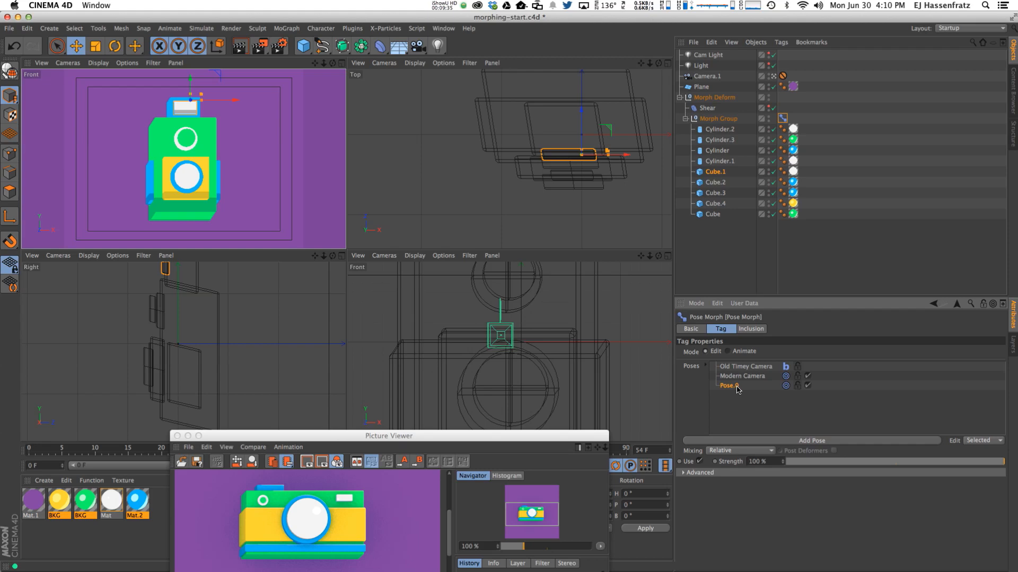
{"action": "key", "text": "Delete"}
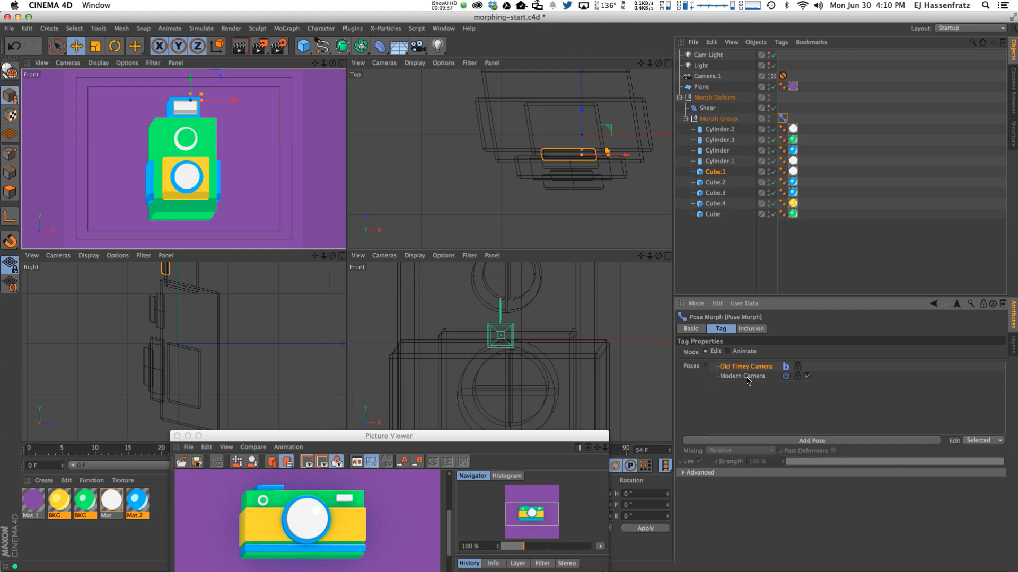
{"action": "left_click", "coordinate": [745, 376]}
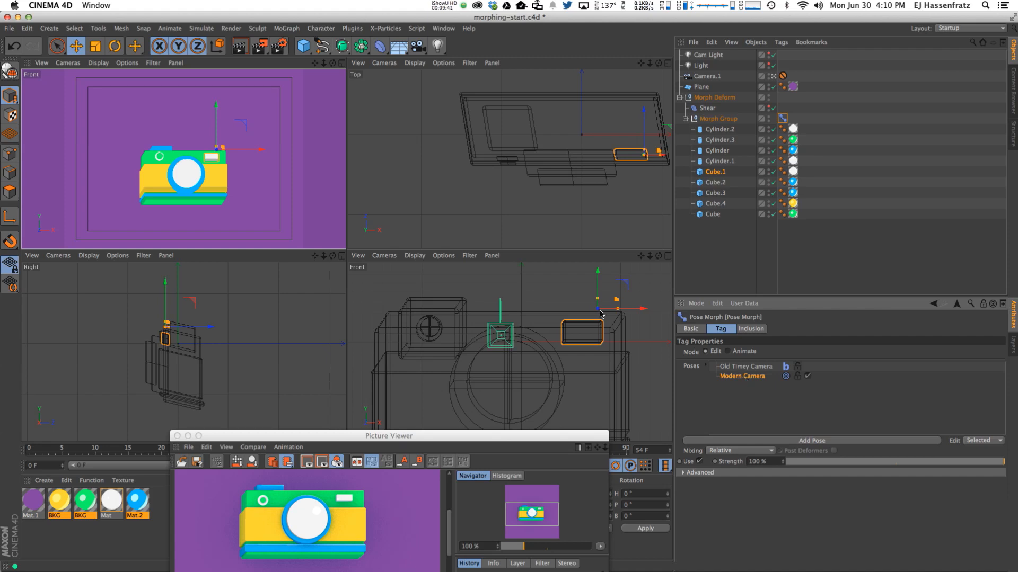
{"action": "left_click", "coordinate": [160, 159]}
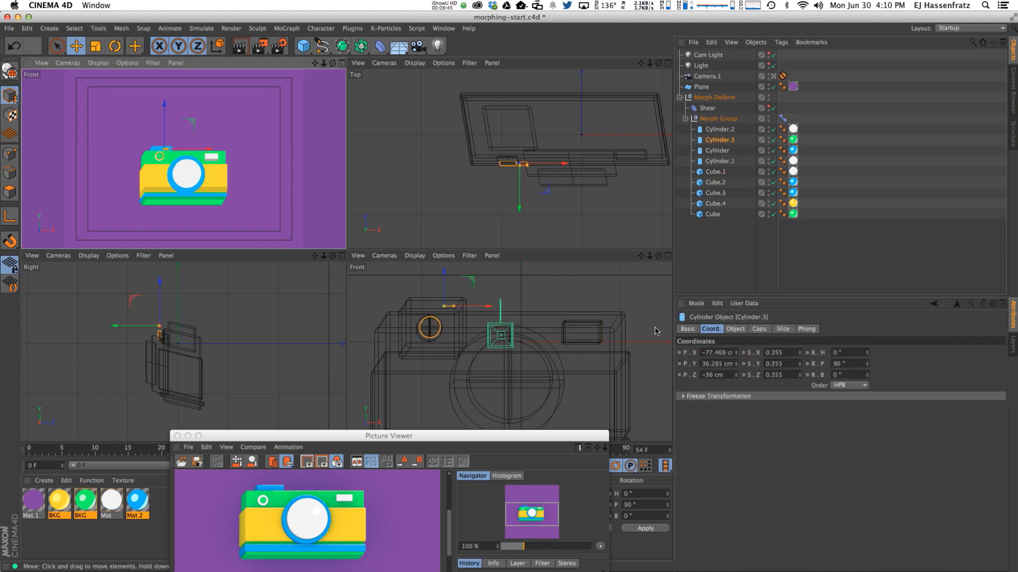
{"action": "left_click", "coordinate": [783, 119]}
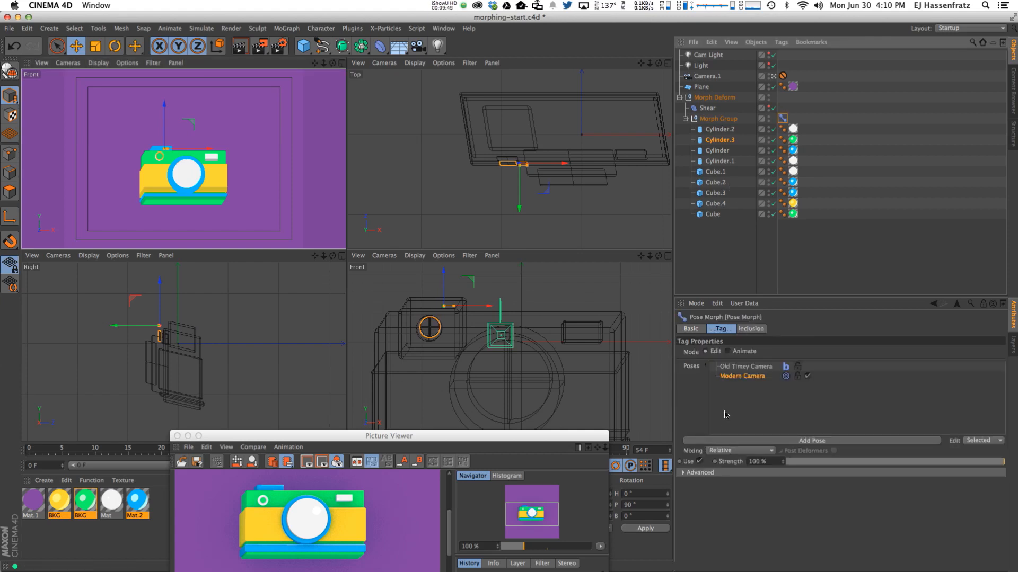
{"action": "left_click", "coordinate": [748, 441]}
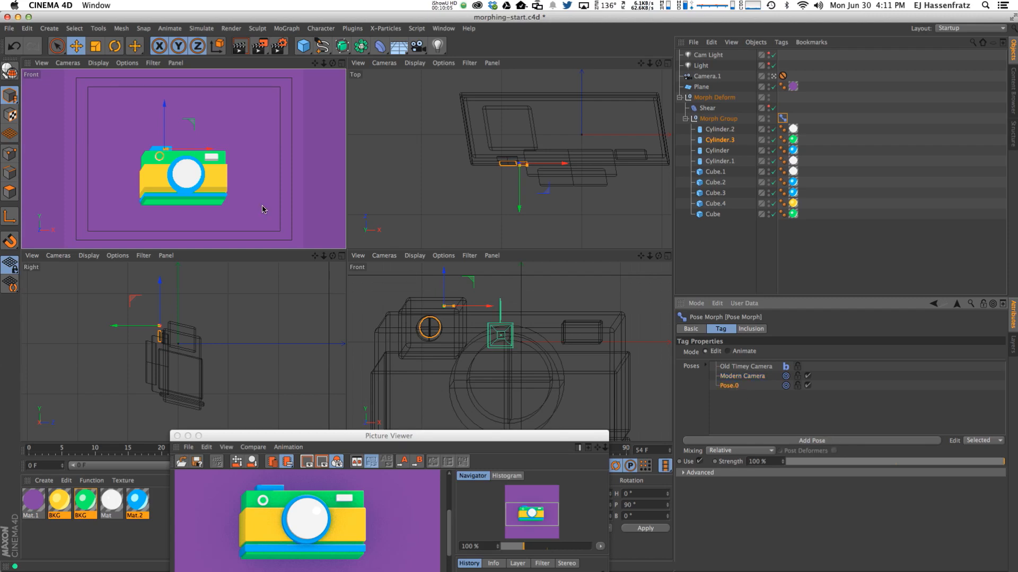
Rename the new pose Pose.0 to 'IPhone'.
{"action": "double_click", "coordinate": [734, 385]}
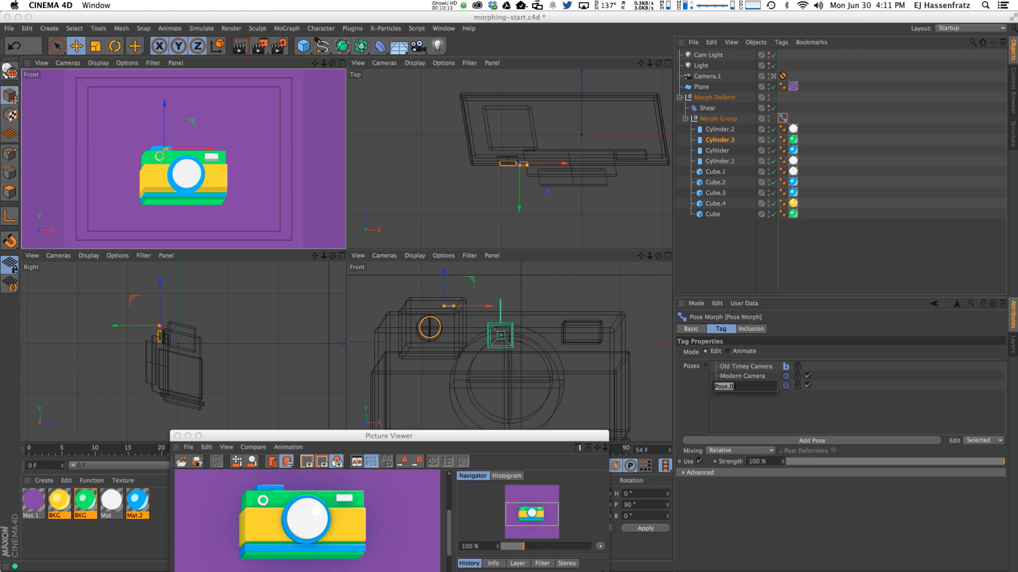
{"action": "type", "text": "IPhone"}
{"action": "key", "text": "Return"}
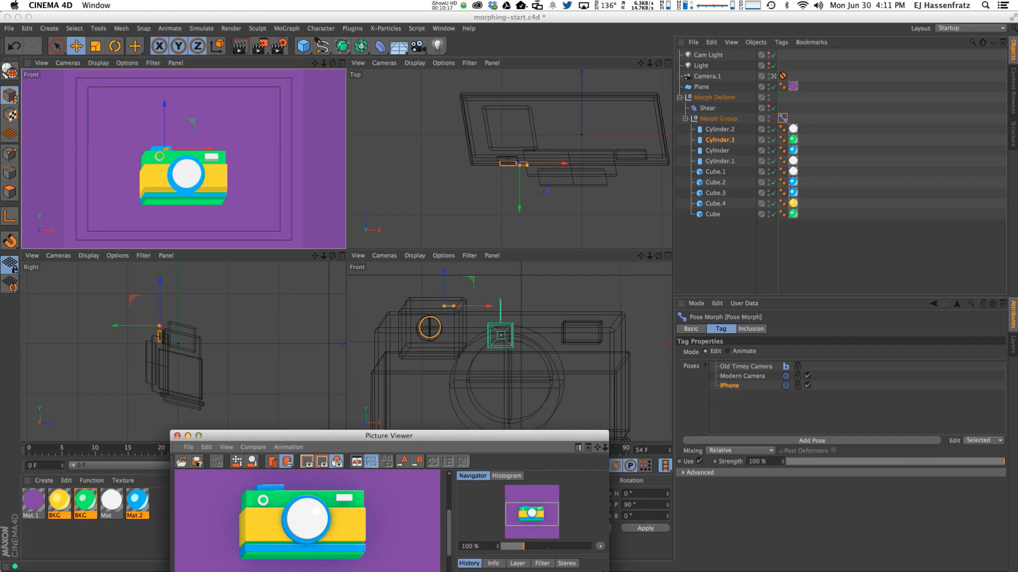
Raise the iPhone reference render window, then select the lens cylinders Cylinder.1 and Cylinder.
{"action": "scroll", "coordinate": [389, 552], "scroll_direction": "down", "scroll_amount": 1}
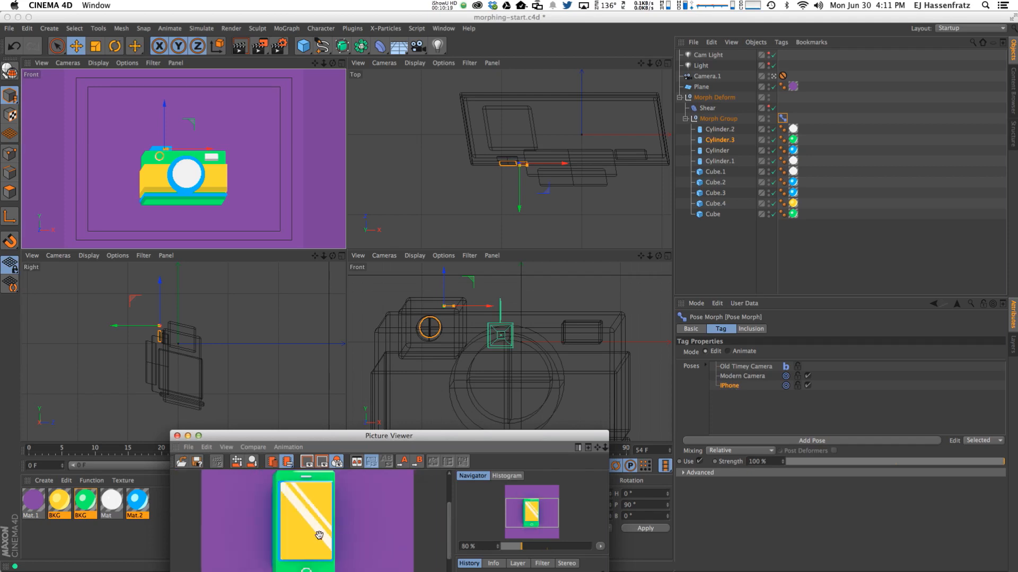
{"action": "left_click_drag", "start_coordinate": [326, 447], "coordinate": [323, 423]}
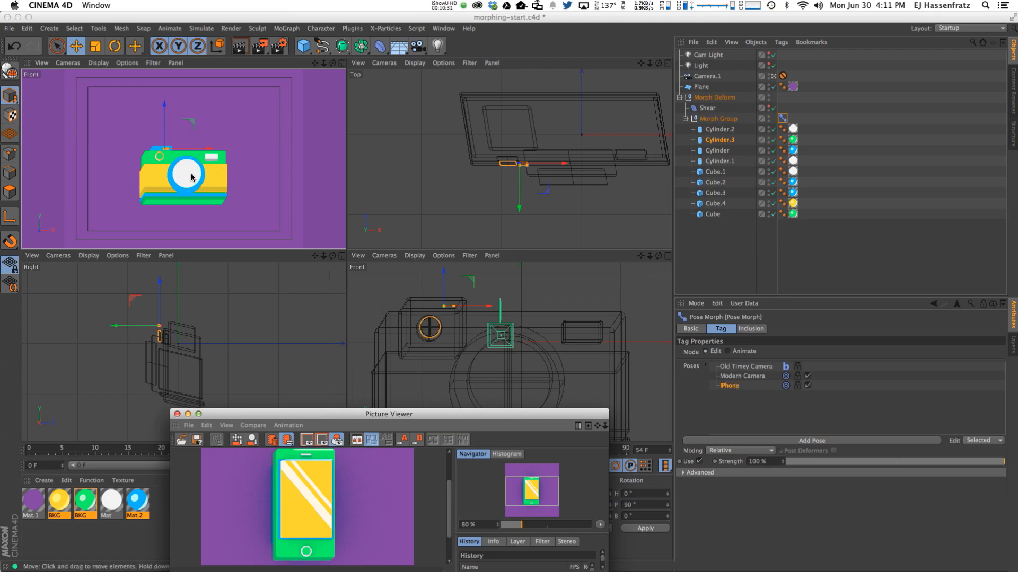
{"action": "left_click", "coordinate": [721, 397]}
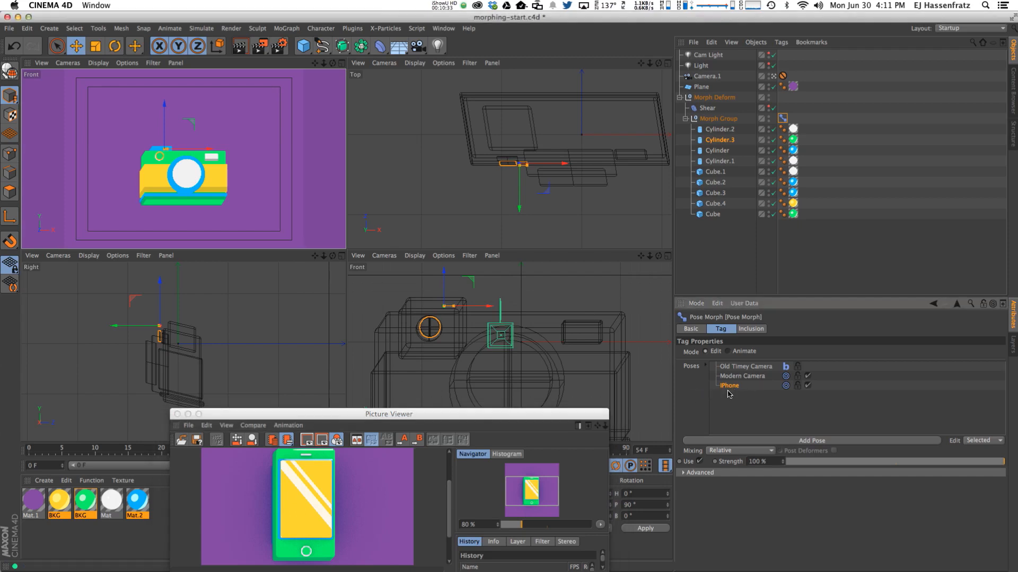
{"action": "left_click", "coordinate": [184, 192]}
{"action": "left_click", "coordinate": [196, 191], "text": "shift"}
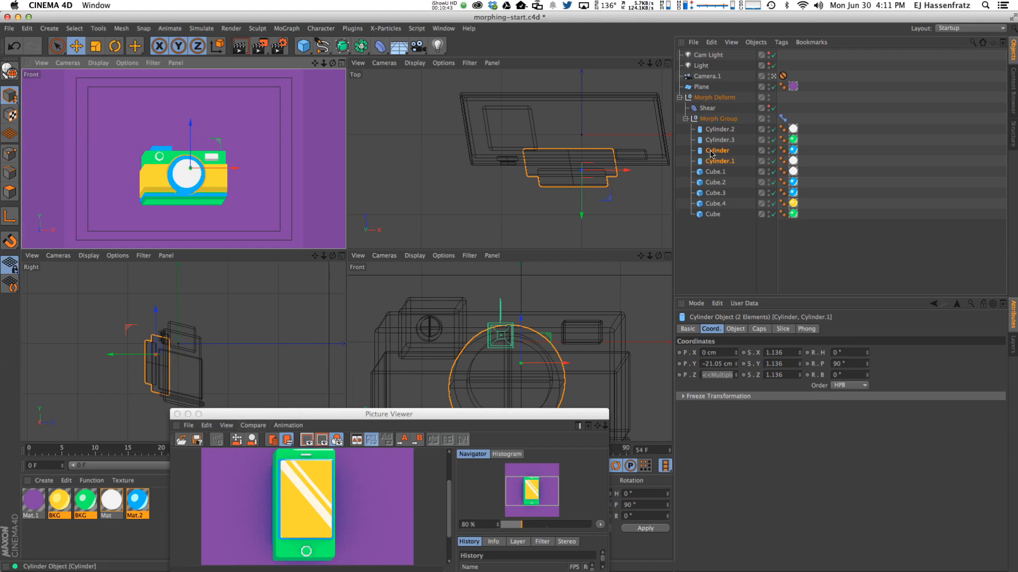
Set both lens cylinders' Radius and Height to 0 cm.
{"action": "left_click", "coordinate": [735, 329]}
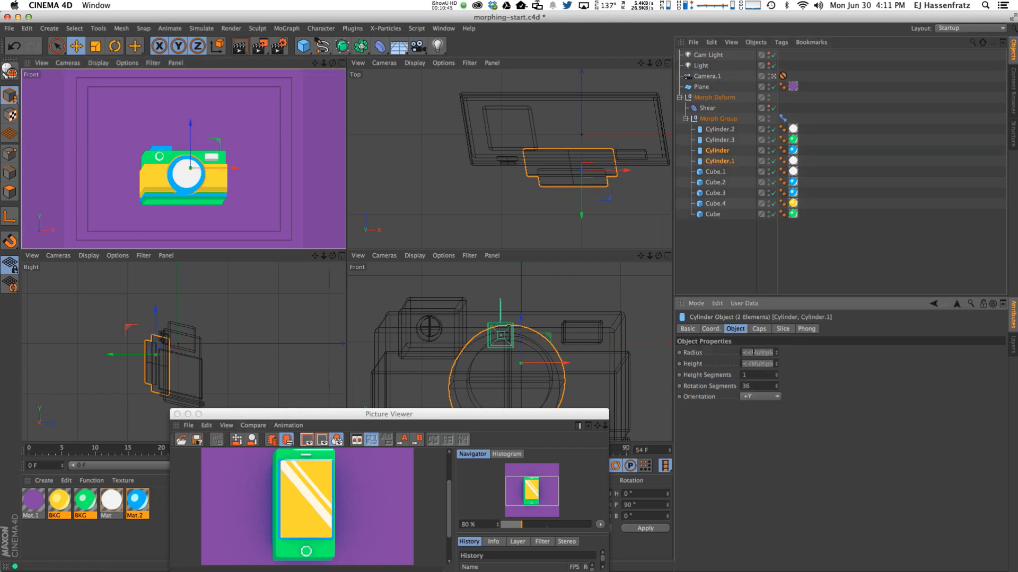
{"action": "key", "text": "Return"}
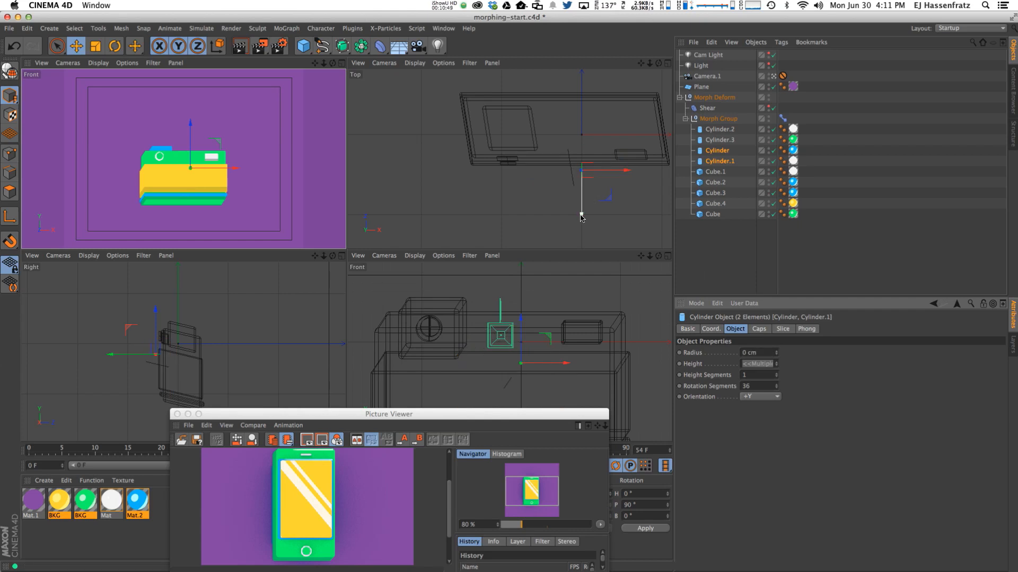
{"action": "left_click_drag", "start_coordinate": [582, 216], "coordinate": [581, 190]}
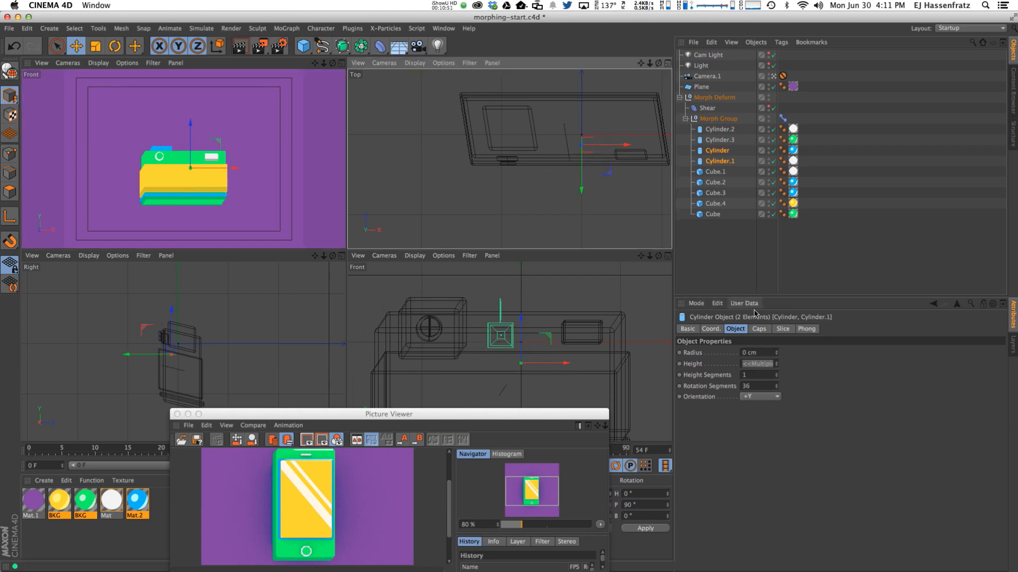
{"action": "left_click", "coordinate": [757, 363]}
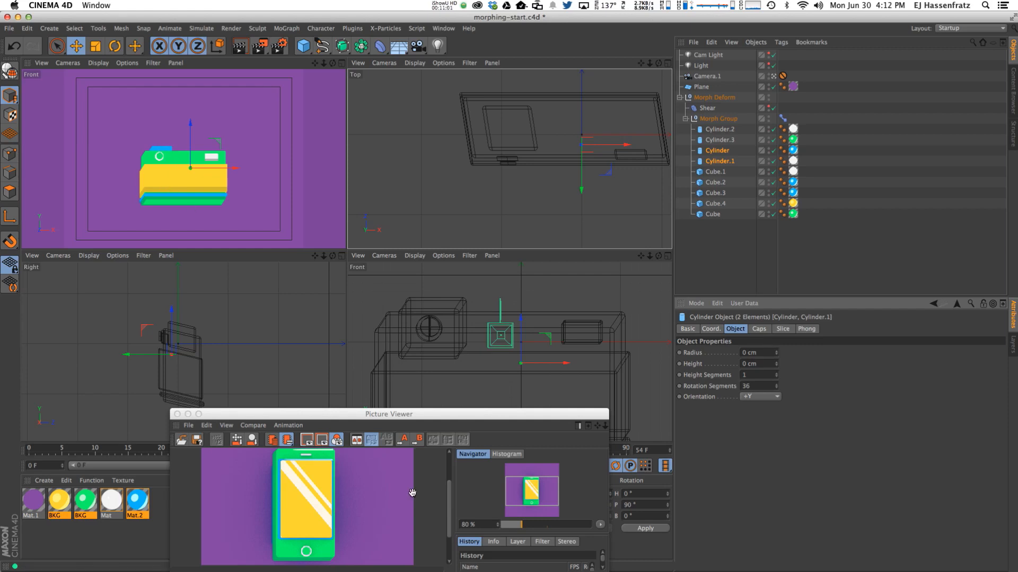
Collapse the blue top piece Cube.2 to 0 × 0 × 0 cm.
{"action": "left_click", "coordinate": [161, 145]}
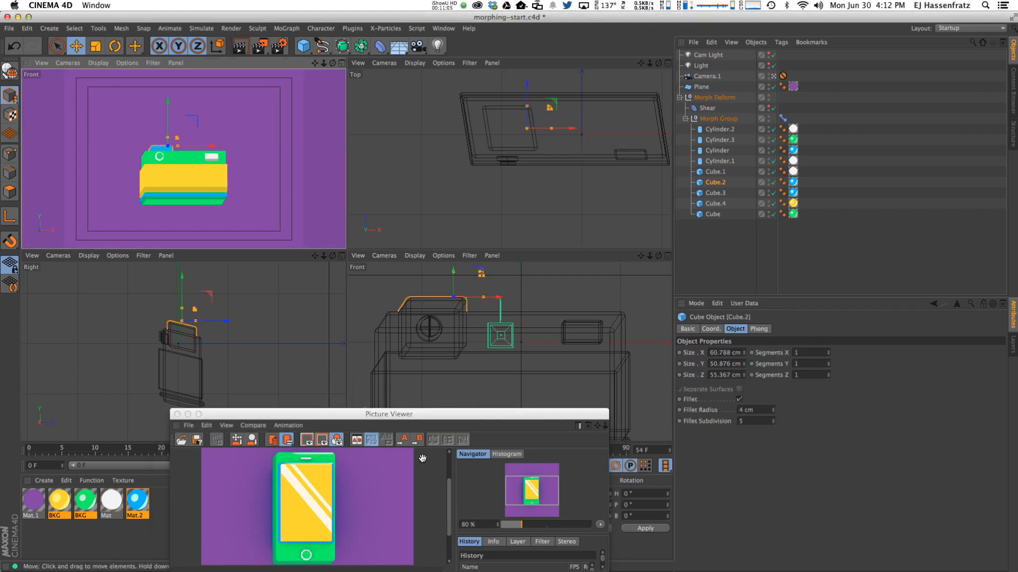
{"action": "left_click", "coordinate": [728, 353]}
{"action": "type", "text": "0"}
{"action": "key", "text": "Tab"}
{"action": "type", "text": "0"}
{"action": "key", "text": "Tab"}
{"action": "type", "text": "0"}
{"action": "key", "text": "Return"}
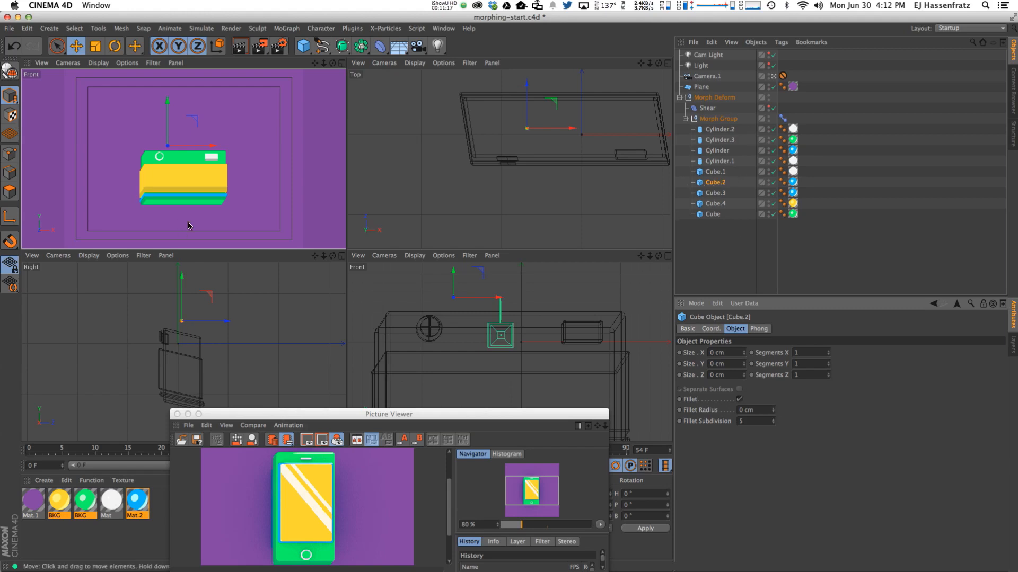
Reshape the green body cube taller, narrower and shallower like a phone body.
{"action": "left_click", "coordinate": [182, 158]}
{"action": "left_click_drag", "start_coordinate": [189, 143], "coordinate": [190, 112]}
{"action": "left_click_drag", "start_coordinate": [226, 167], "coordinate": [218, 167]}
{"action": "left_click_drag", "start_coordinate": [583, 97], "coordinate": [582, 114]}
{"action": "left_click_drag", "start_coordinate": [191, 133], "coordinate": [191, 120]}
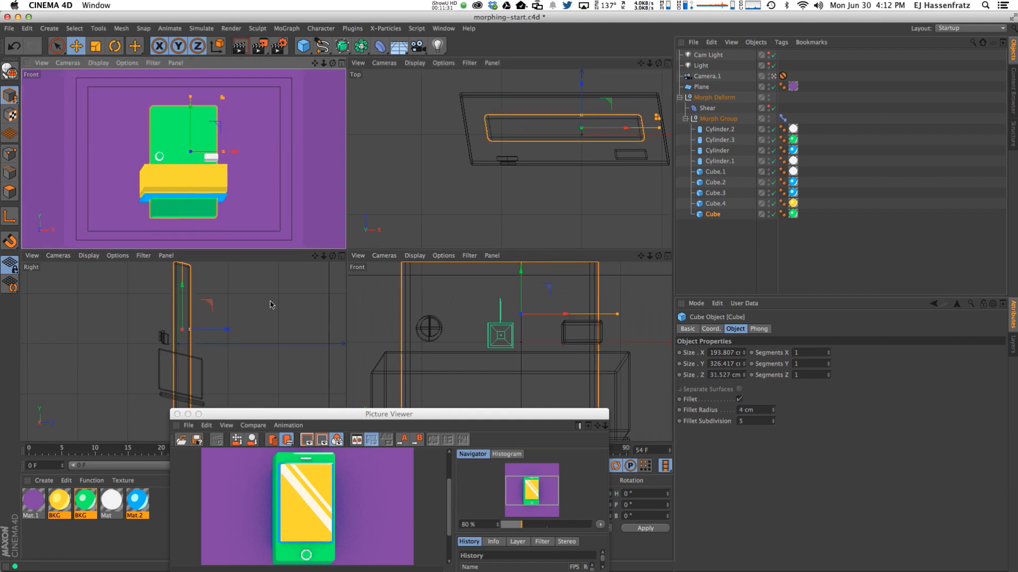
{"action": "left_click_drag", "start_coordinate": [581, 115], "coordinate": [581, 111]}
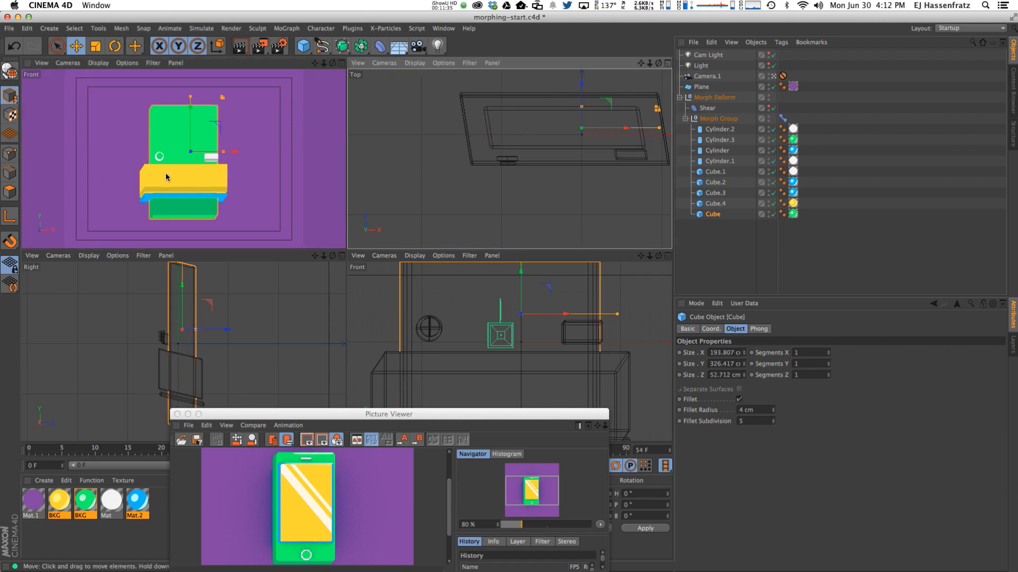
Resize the yellow box Cube.4 into a tall, narrow phone screen.
{"action": "left_click", "coordinate": [180, 175]}
{"action": "left_click_drag", "start_coordinate": [227, 172], "coordinate": [220, 172]}
{"action": "left_click_drag", "start_coordinate": [581, 88], "coordinate": [586, 133]}
{"action": "left_click_drag", "start_coordinate": [158, 354], "coordinate": [161, 265]}
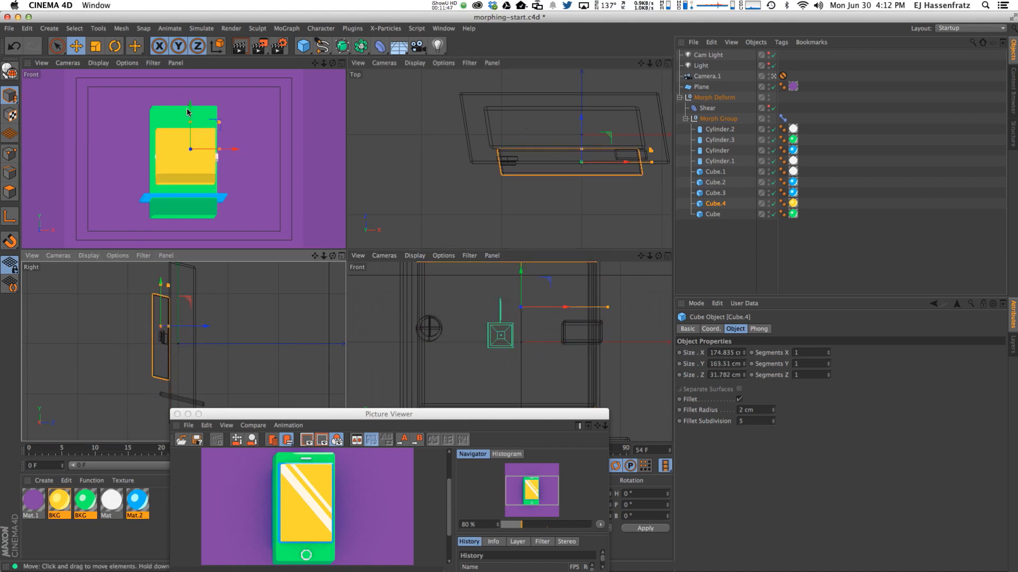
{"action": "left_click_drag", "start_coordinate": [189, 107], "coordinate": [189, 109]}
{"action": "left_click_drag", "start_coordinate": [219, 156], "coordinate": [215, 157]}
{"action": "left_click_drag", "start_coordinate": [582, 159], "coordinate": [578, 150]}
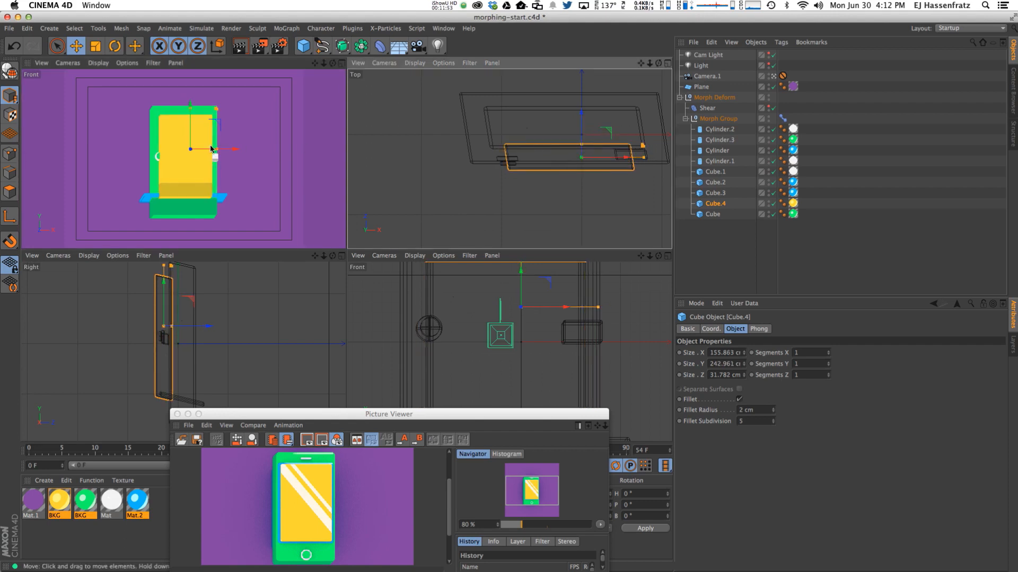
Stretch the blue slab Cube.3 into a tall box behind the screen, then lengthen the body slightly.
{"action": "left_click", "coordinate": [174, 197]}
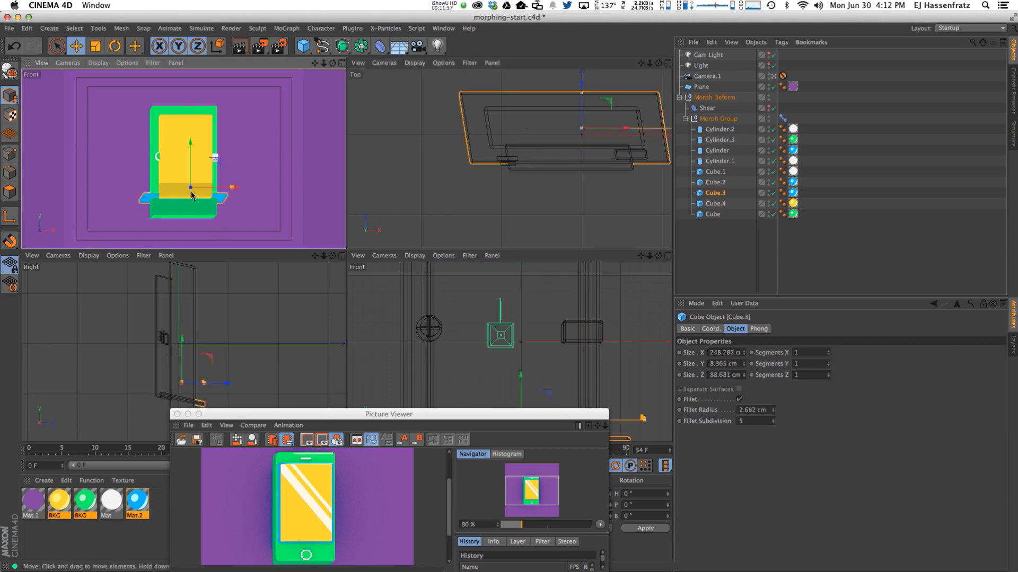
{"action": "left_click_drag", "start_coordinate": [474, 417], "coordinate": [383, 421]}
{"action": "middle_click_drag", "start_coordinate": [518, 418], "coordinate": [524, 351], "text": "alt"}
{"action": "left_click_drag", "start_coordinate": [523, 351], "coordinate": [525, 267]}
{"action": "left_click_drag", "start_coordinate": [653, 353], "coordinate": [609, 350]}
{"action": "left_click_drag", "start_coordinate": [191, 159], "coordinate": [189, 121]}
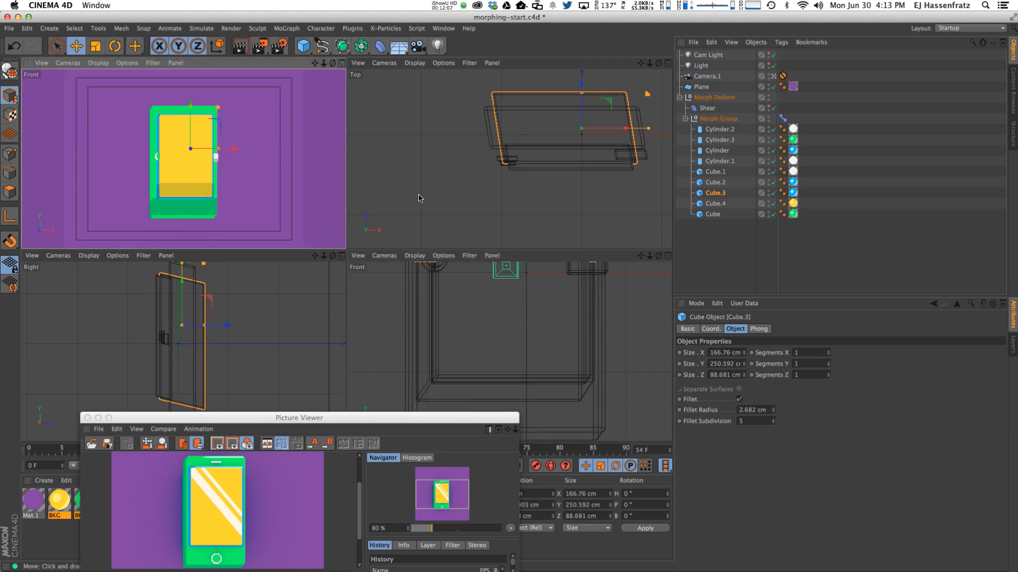
{"action": "middle_click_drag", "start_coordinate": [514, 366], "coordinate": [552, 513], "text": "alt"}
{"action": "scroll", "coordinate": [525, 318], "scroll_direction": "down", "scroll_amount": 3}
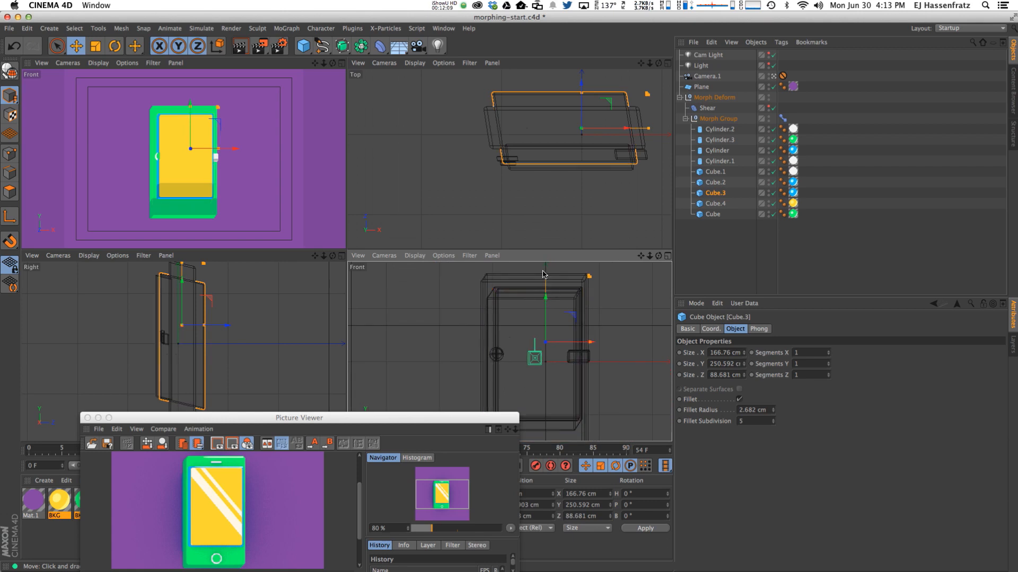
{"action": "left_click_drag", "start_coordinate": [546, 282], "coordinate": [547, 275]}
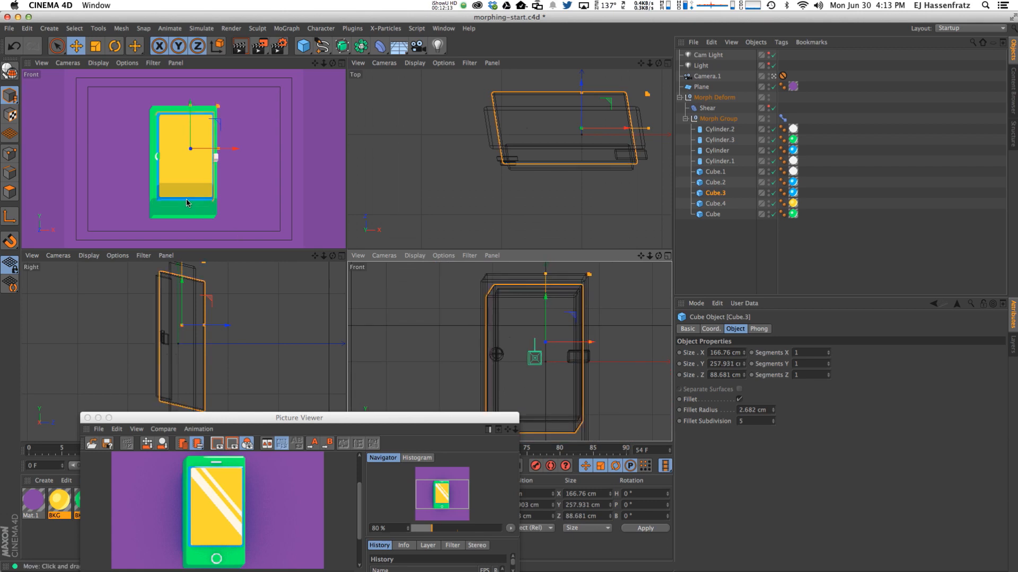
{"action": "left_click", "coordinate": [189, 126]}
{"action": "left_click_drag", "start_coordinate": [191, 102], "coordinate": [191, 95]}
Move ring cylinders Cylinder.2 and Cylinder.3 down to the bottom of the phone.
{"action": "left_click", "coordinate": [155, 157]}
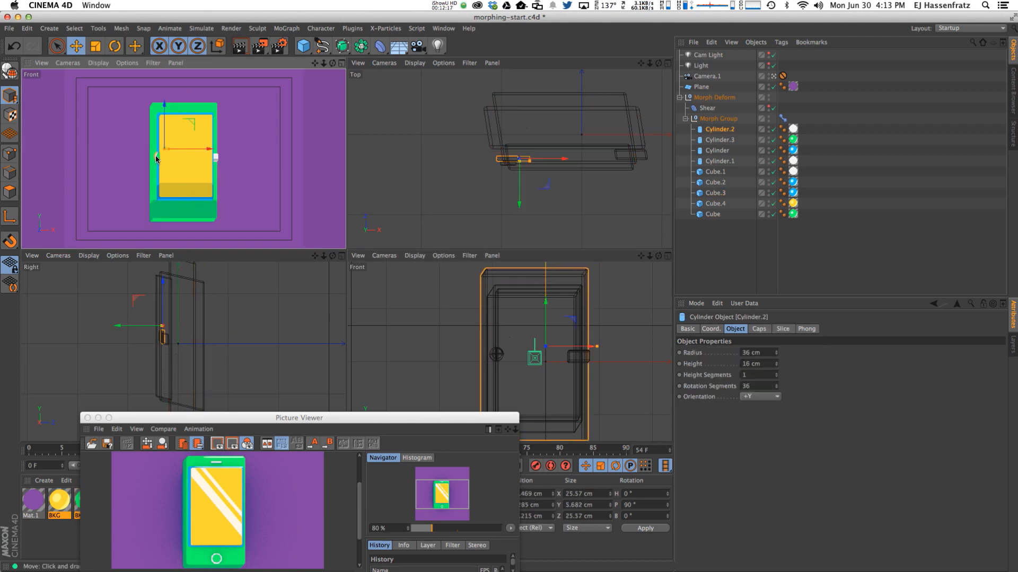
{"action": "left_click", "coordinate": [723, 139]}
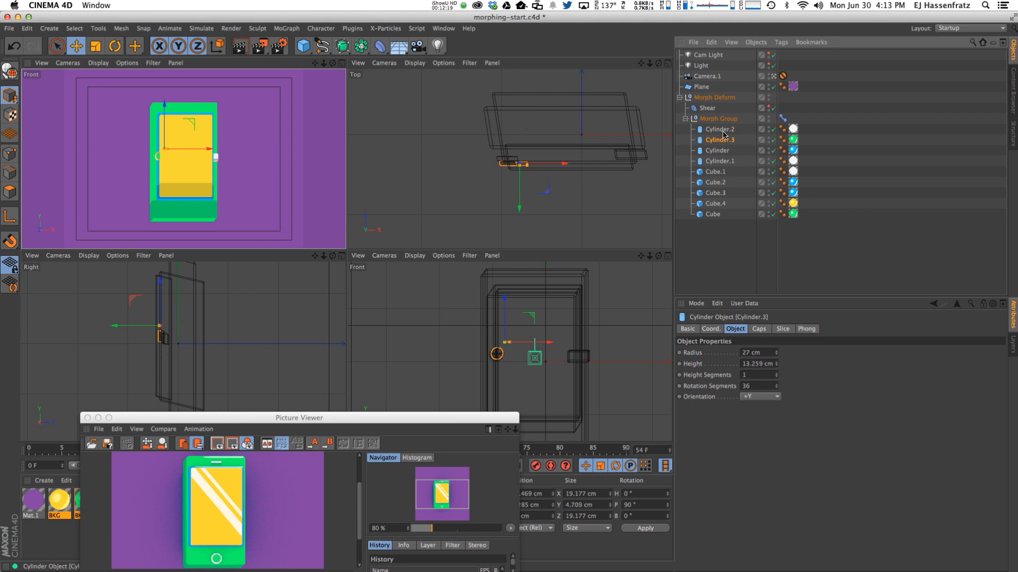
{"action": "left_click", "coordinate": [723, 131], "text": "ctrl"}
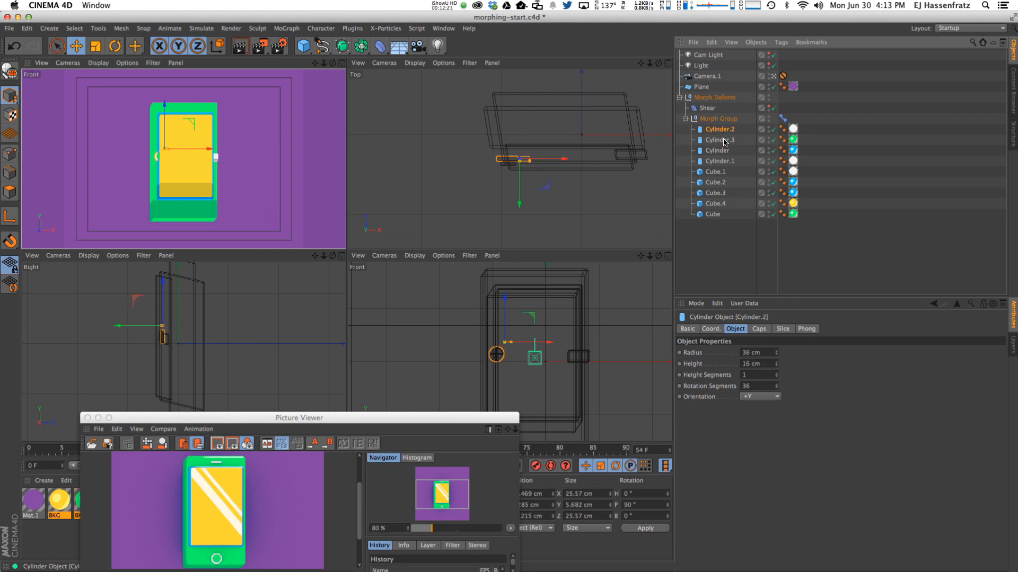
{"action": "left_click_drag", "start_coordinate": [200, 146], "coordinate": [223, 197]}
{"action": "middle_click_drag", "start_coordinate": [222, 361], "coordinate": [219, 312], "text": "alt"}
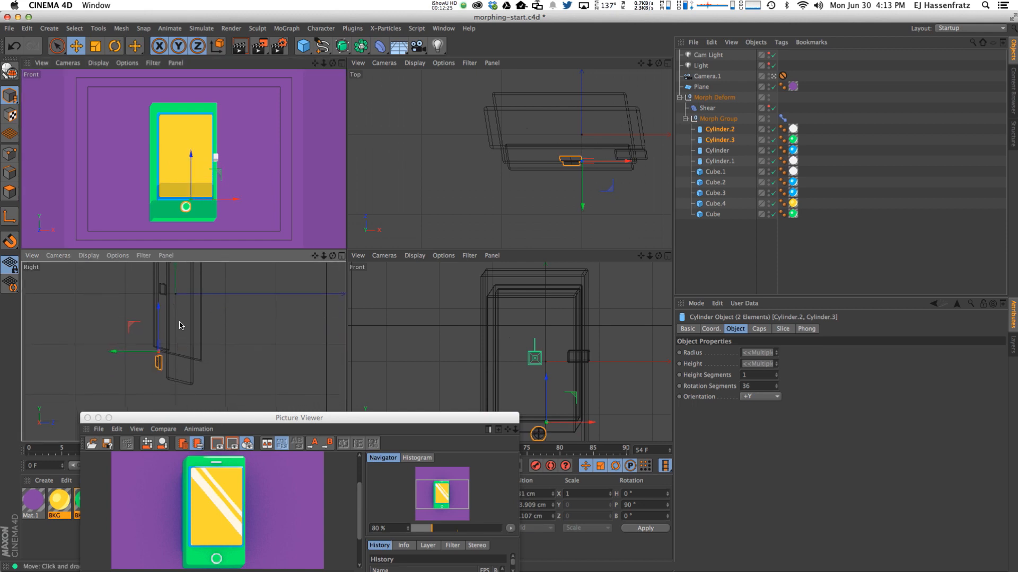
{"action": "left_click_drag", "start_coordinate": [136, 325], "coordinate": [136, 330]}
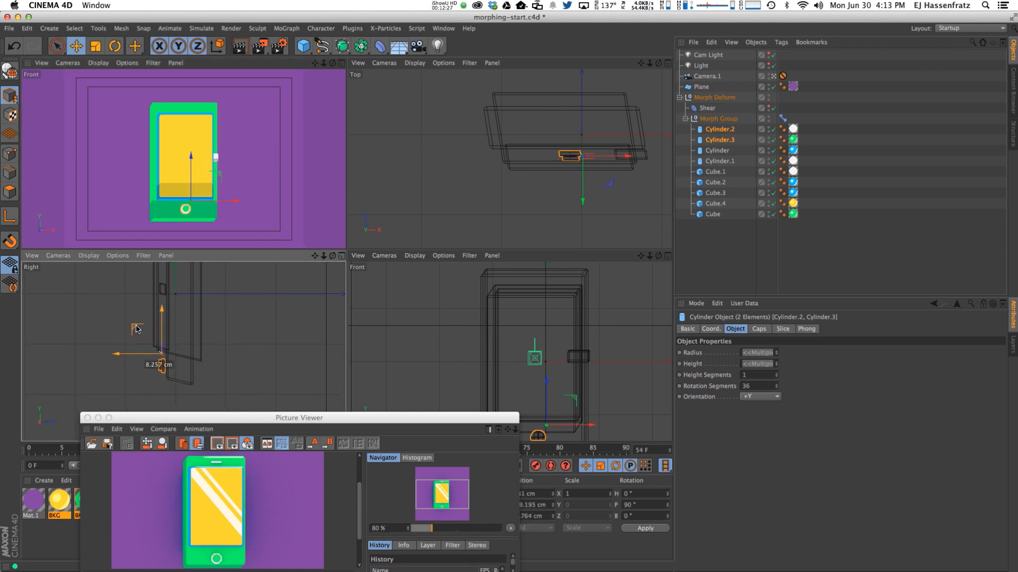
Shift Cube.3 in depth, leaving it 50.899 cm deep.
{"action": "left_click", "coordinate": [193, 322]}
{"action": "left_click", "coordinate": [204, 321]}
{"action": "left_click_drag", "start_coordinate": [224, 276], "coordinate": [198, 280]}
Nudge the home-button cylinders slightly along Z in the Right view.
{"action": "left_click", "coordinate": [186, 212]}
{"action": "left_click", "coordinate": [166, 368], "text": "shift"}
{"action": "key", "text": "t"}
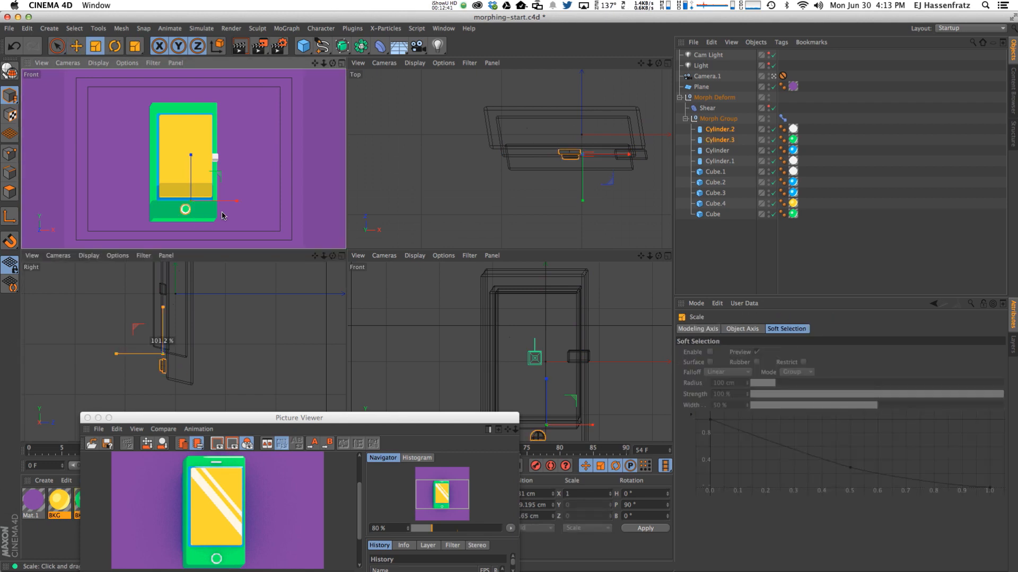
{"action": "key", "text": "e"}
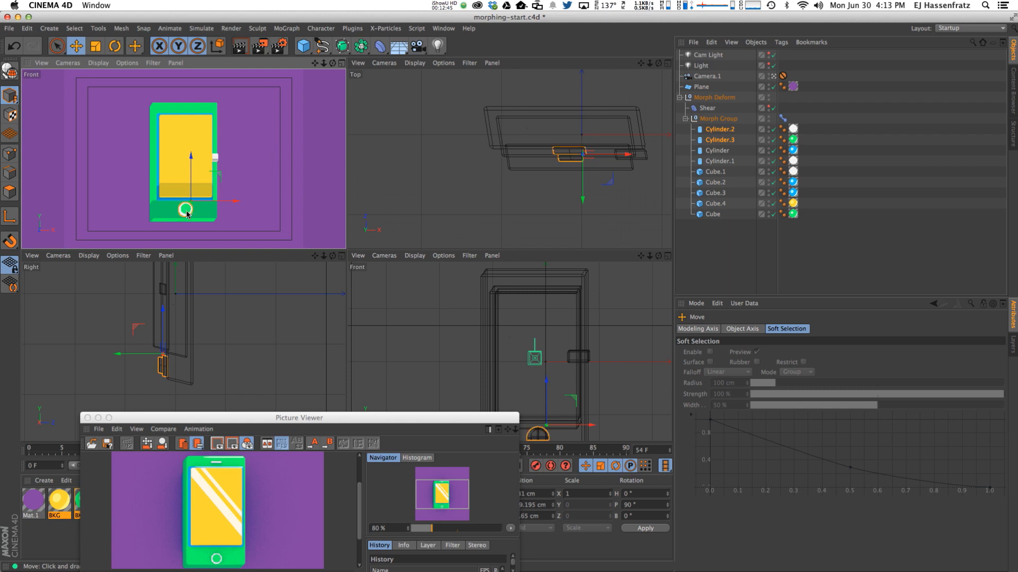
{"action": "key", "text": "t"}
{"action": "key", "text": "e"}
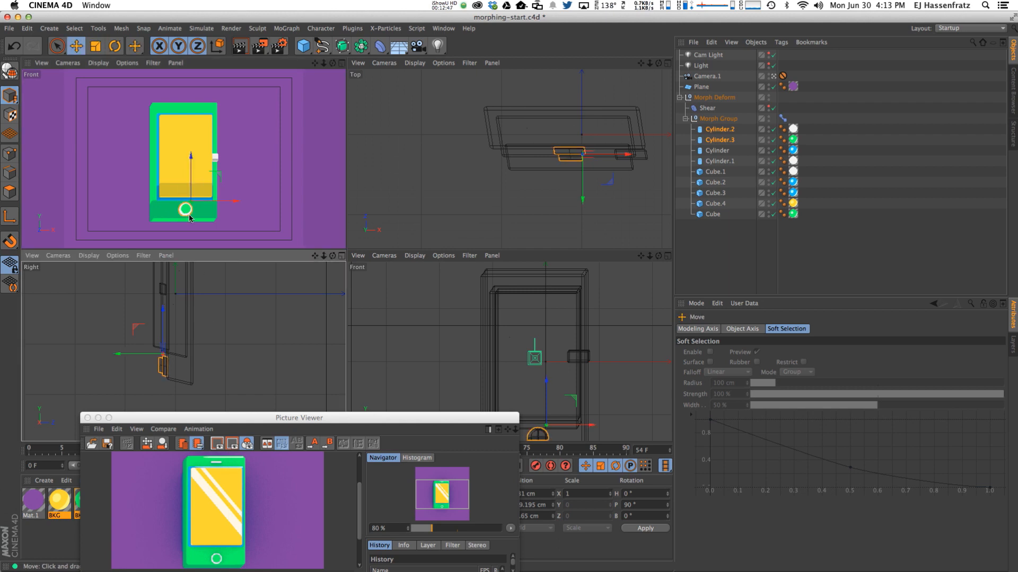
{"action": "left_click_drag", "start_coordinate": [120, 354], "coordinate": [122, 354]}
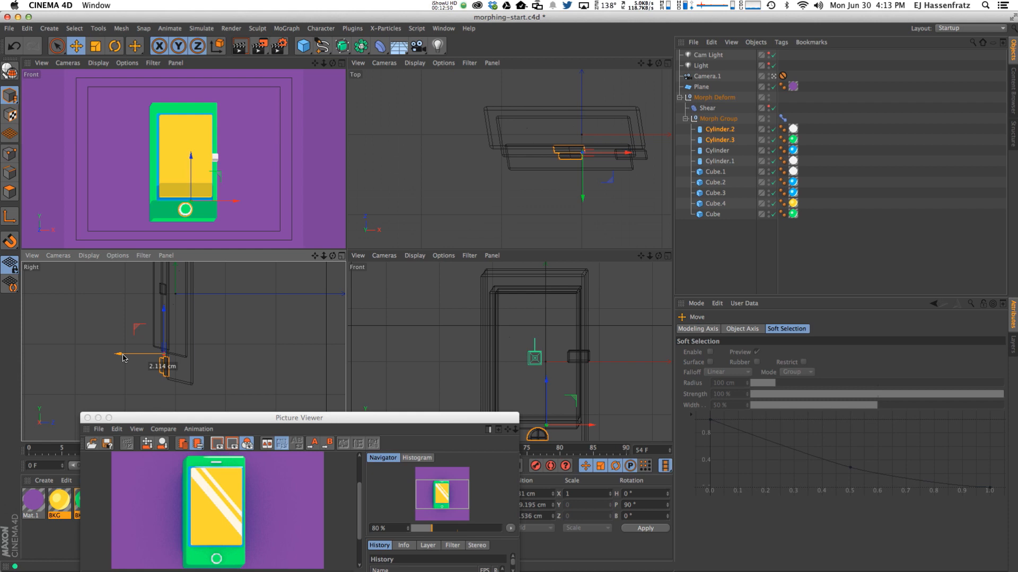
{"action": "left_click", "coordinate": [215, 156]}
Move the white side button Cube.1 to the phone's top edge and flatten it into a thin bar.
{"action": "left_click_drag", "start_coordinate": [242, 136], "coordinate": [221, 81]}
{"action": "middle_click_drag", "start_coordinate": [242, 323], "coordinate": [167, 335], "text": "alt"}
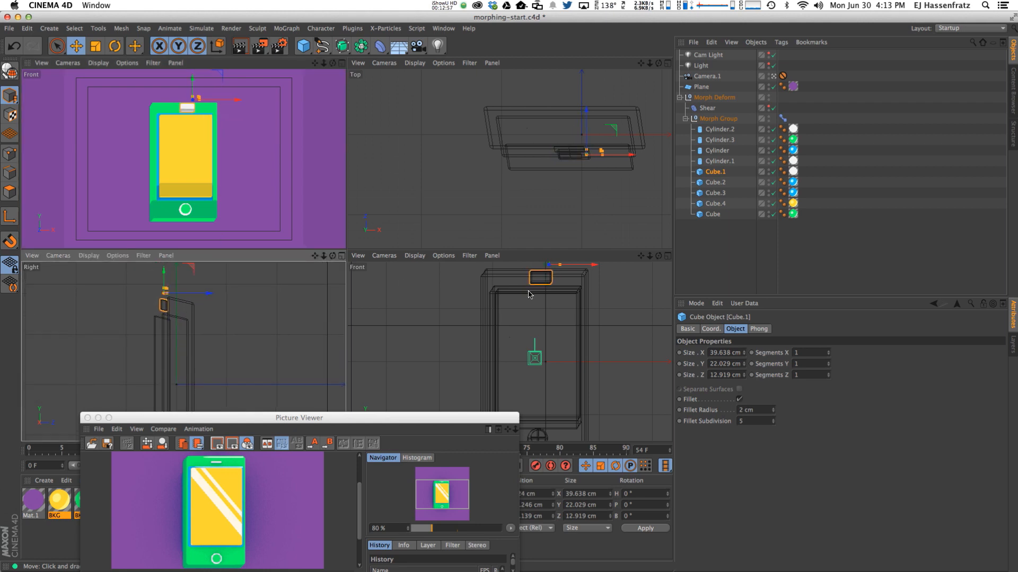
{"action": "scroll", "coordinate": [528, 294], "scroll_direction": "up", "scroll_amount": 3}
{"action": "left_click_drag", "start_coordinate": [522, 291], "coordinate": [522, 294]}
{"action": "scroll", "coordinate": [535, 304], "scroll_direction": "up", "scroll_amount": 5}
{"action": "left_click_drag", "start_coordinate": [587, 132], "coordinate": [603, 152]}
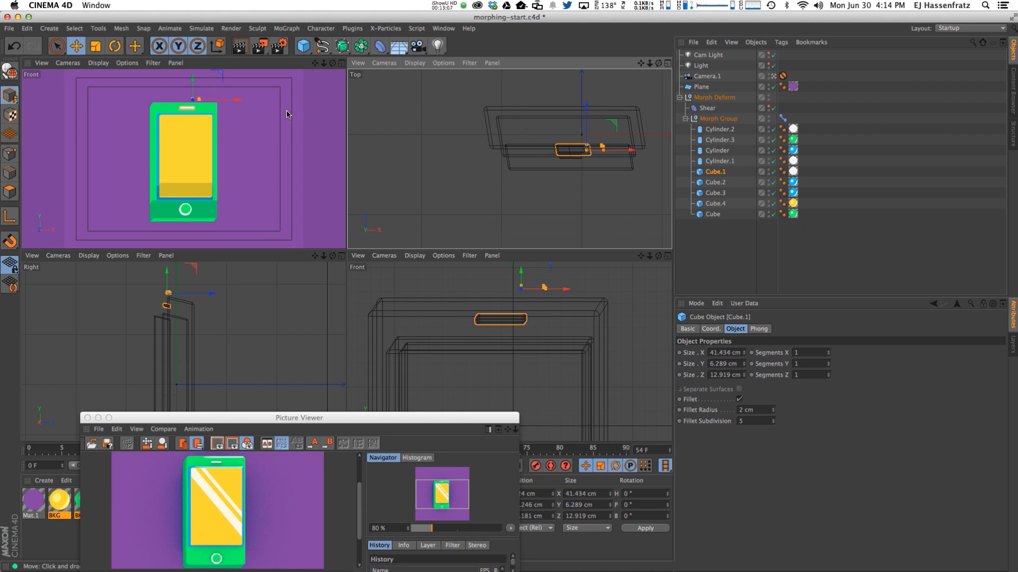
{"action": "left_click_drag", "start_coordinate": [240, 103], "coordinate": [230, 103]}
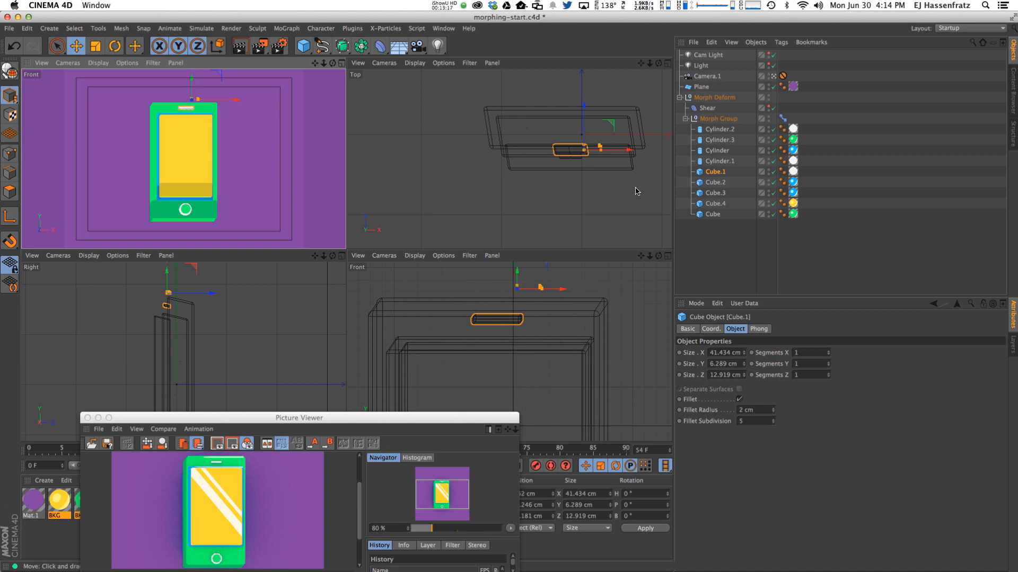
Scrub the Pose Morph Strength slider to preview the blend.
{"action": "left_click", "coordinate": [782, 117]}
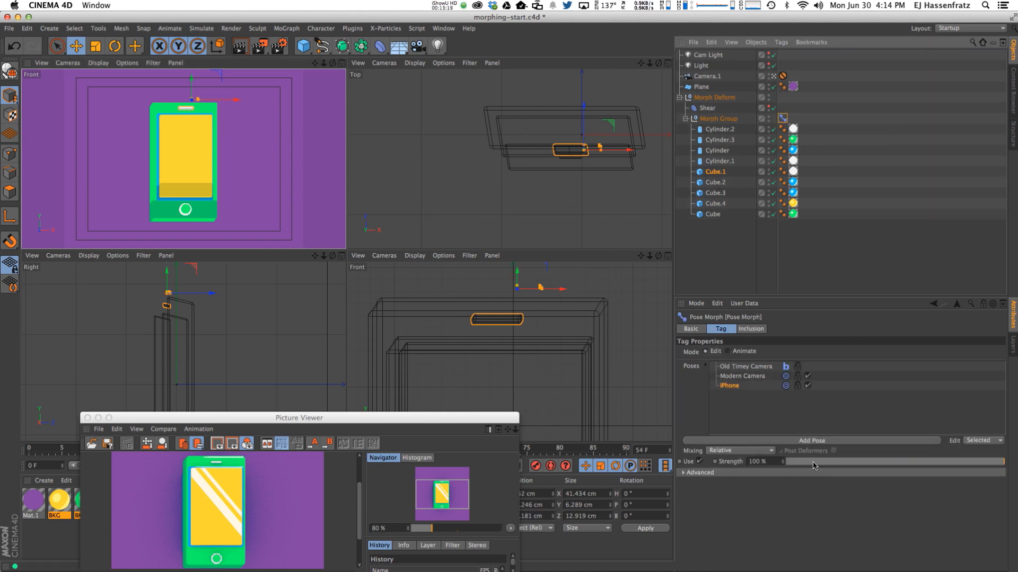
{"action": "left_click_drag", "start_coordinate": [980, 466], "coordinate": [834, 462]}
{"action": "left_click_drag", "start_coordinate": [752, 465], "coordinate": [987, 432]}
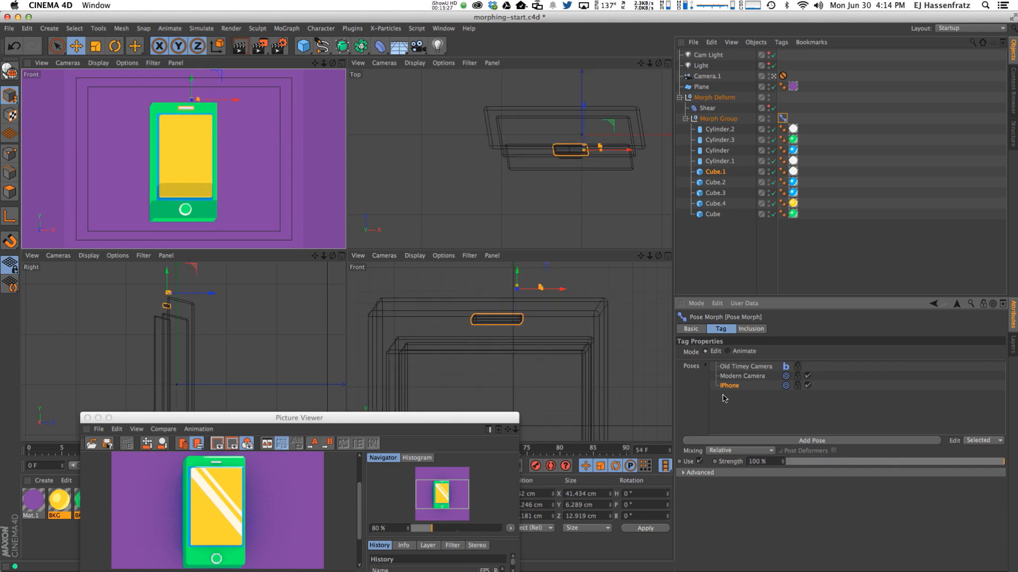
Cycle through Old Timey Camera, Modern Camera and iPhone poses, finishing on Modern Camera.
{"action": "left_click", "coordinate": [735, 376]}
{"action": "left_click", "coordinate": [744, 367]}
{"action": "left_click", "coordinate": [741, 377]}
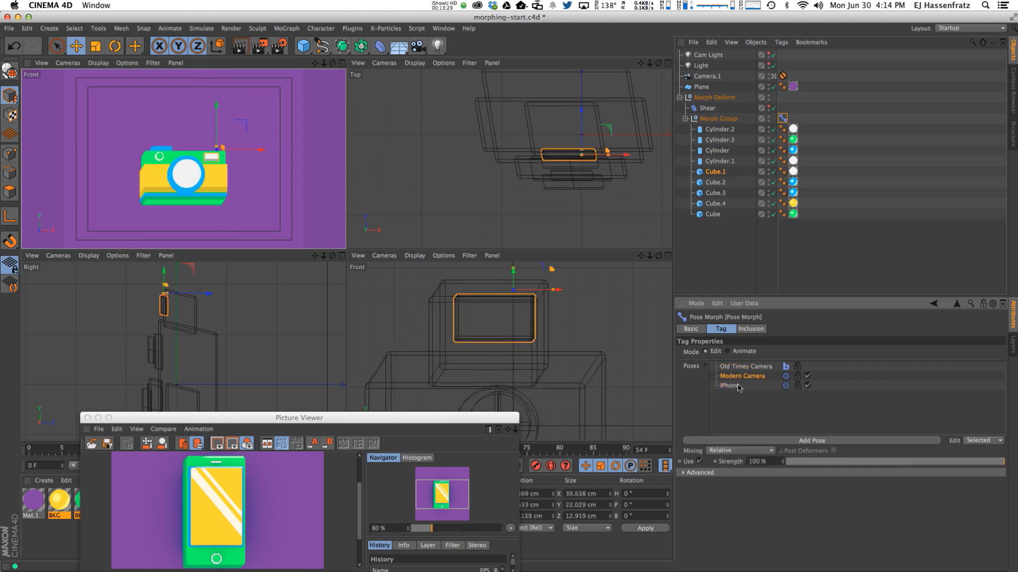
{"action": "left_click", "coordinate": [739, 386]}
{"action": "left_click", "coordinate": [737, 377]}
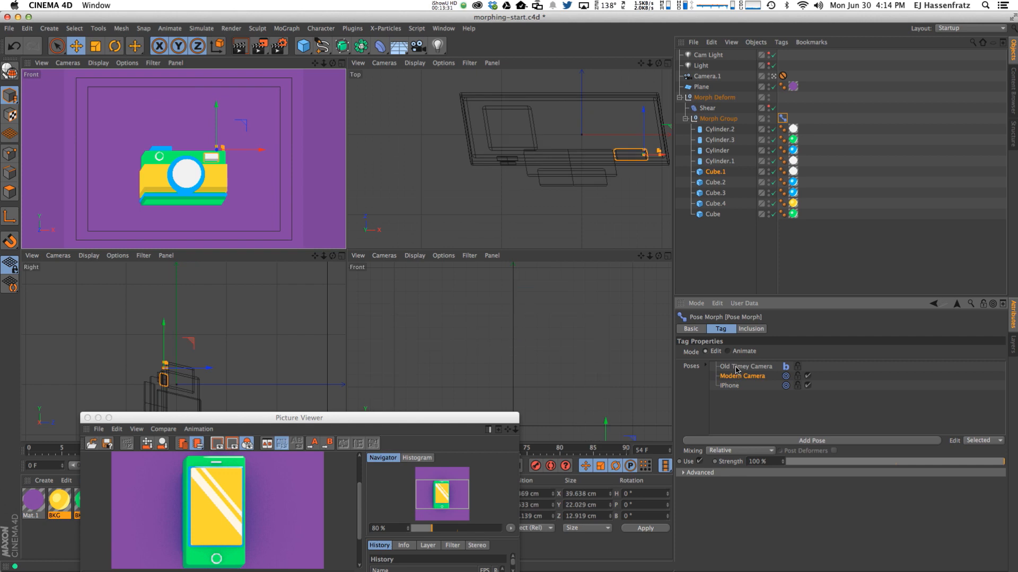
{"action": "left_click", "coordinate": [737, 367]}
{"action": "left_click", "coordinate": [736, 385]}
{"action": "left_click", "coordinate": [736, 376]}
{"action": "left_click", "coordinate": [736, 368]}
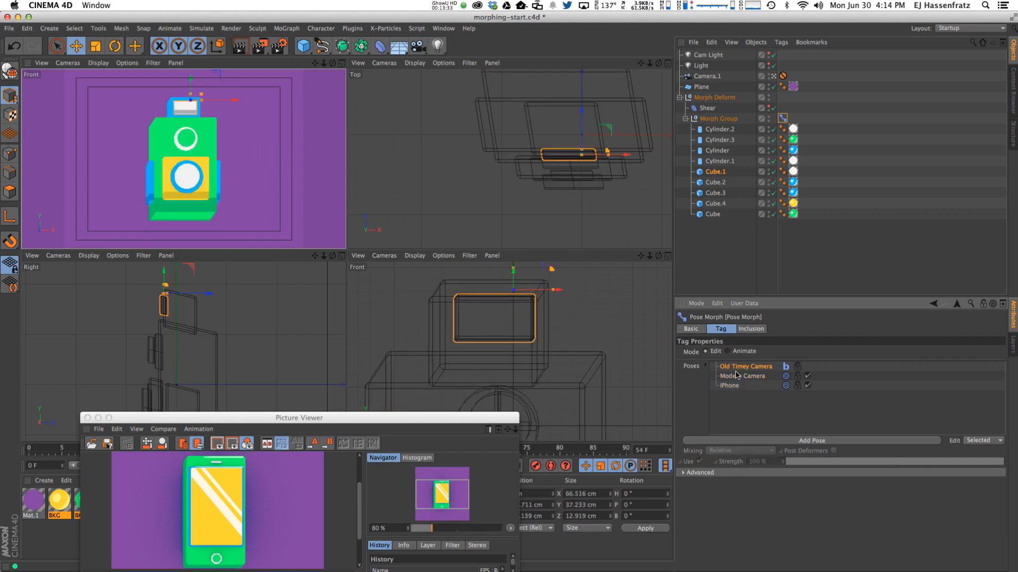
{"action": "left_click", "coordinate": [735, 377]}
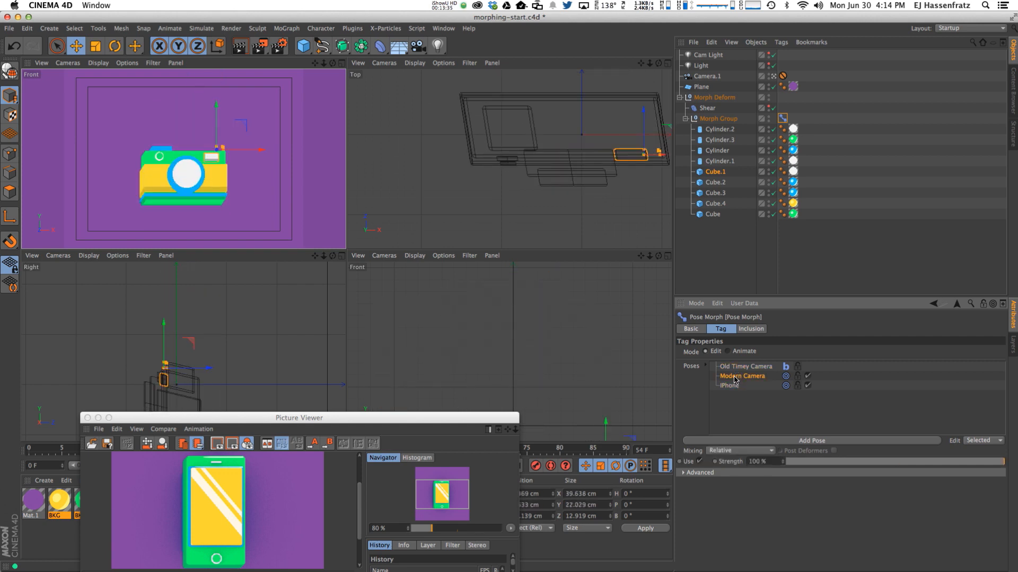
{"action": "left_click", "coordinate": [739, 368]}
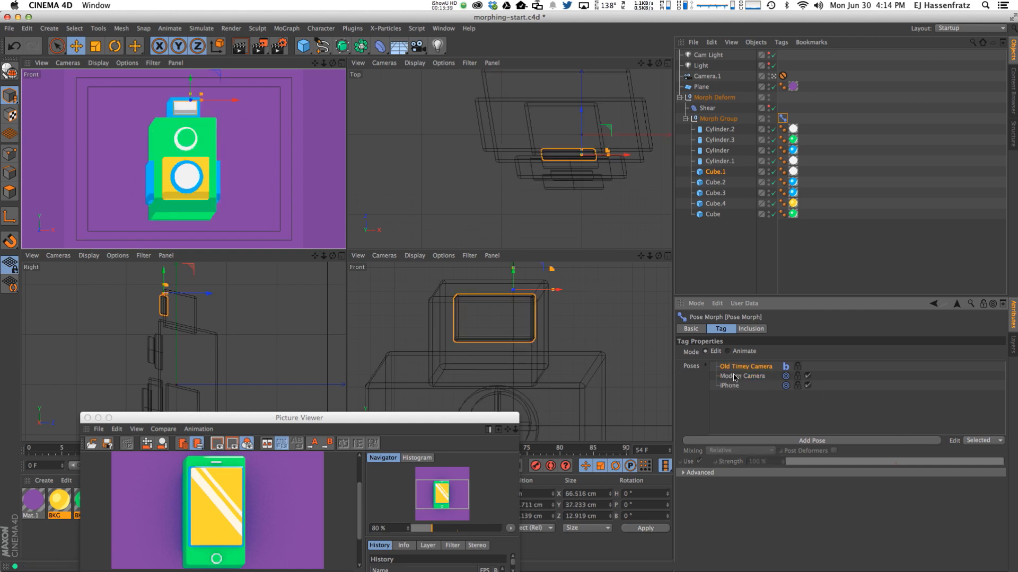
{"action": "left_click", "coordinate": [736, 377]}
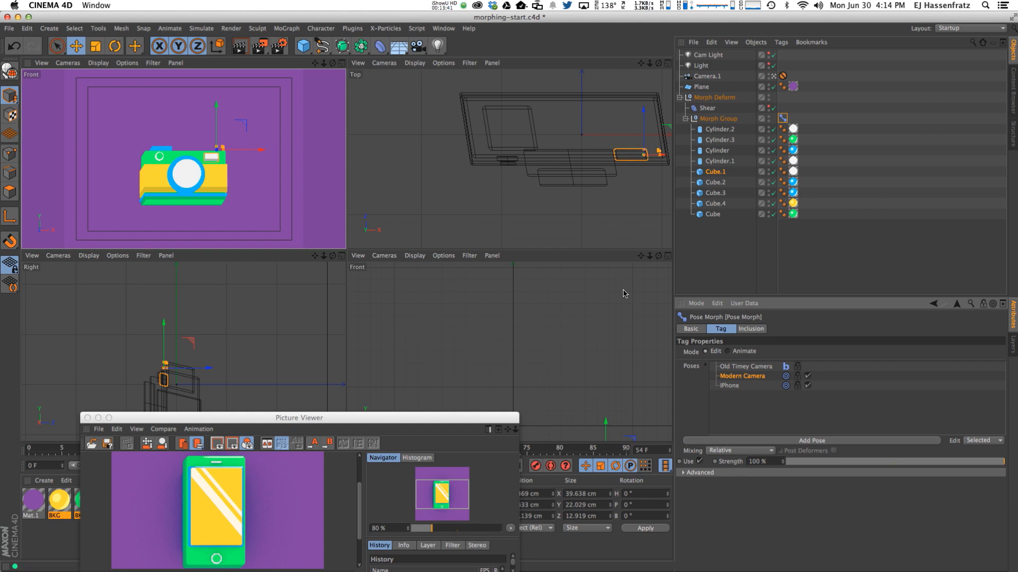
{"action": "key", "text": "h"}
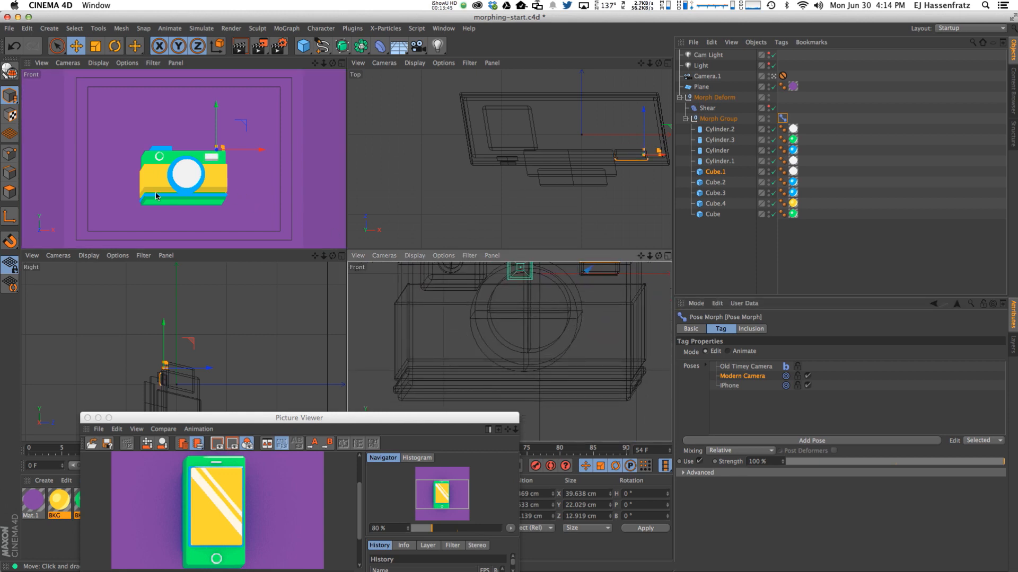
Move Cube.3 slightly in the Modern Camera pose and select the yellow body.
{"action": "left_click", "coordinate": [182, 171]}
{"action": "mouse_move", "coordinate": [182, 171]}
{"action": "left_mouse_down"}
{"action": "mouse_move", "coordinate": [160, 178]}
{"action": "mouse_move", "coordinate": [189, 147]}
{"action": "mouse_move", "coordinate": [191, 160]}
{"action": "left_mouse_up"}
{"action": "left_click", "coordinate": [162, 178]}
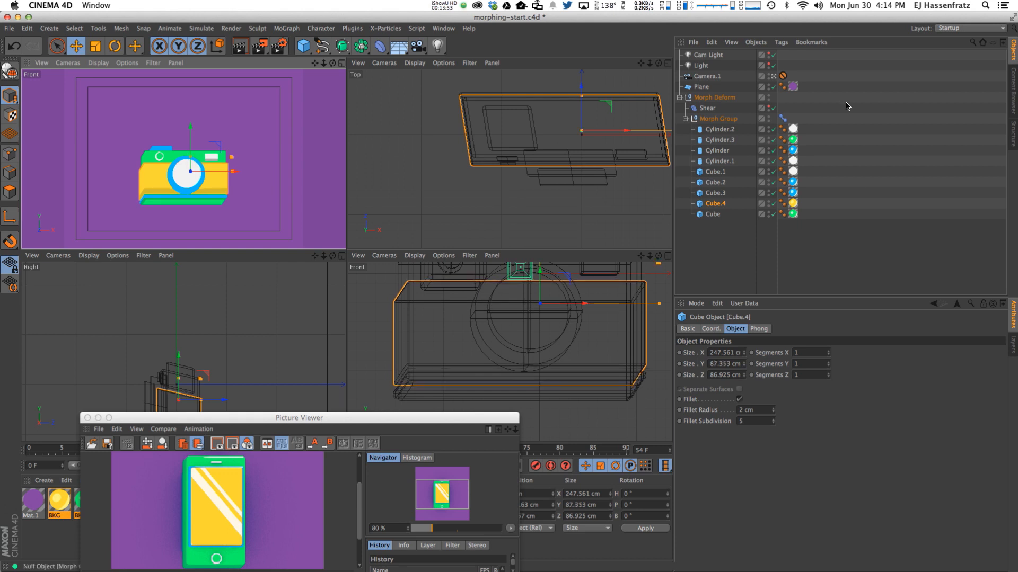
{"action": "left_click", "coordinate": [783, 118]}
{"action": "left_click", "coordinate": [742, 386]}
{"action": "left_click", "coordinate": [738, 377]}
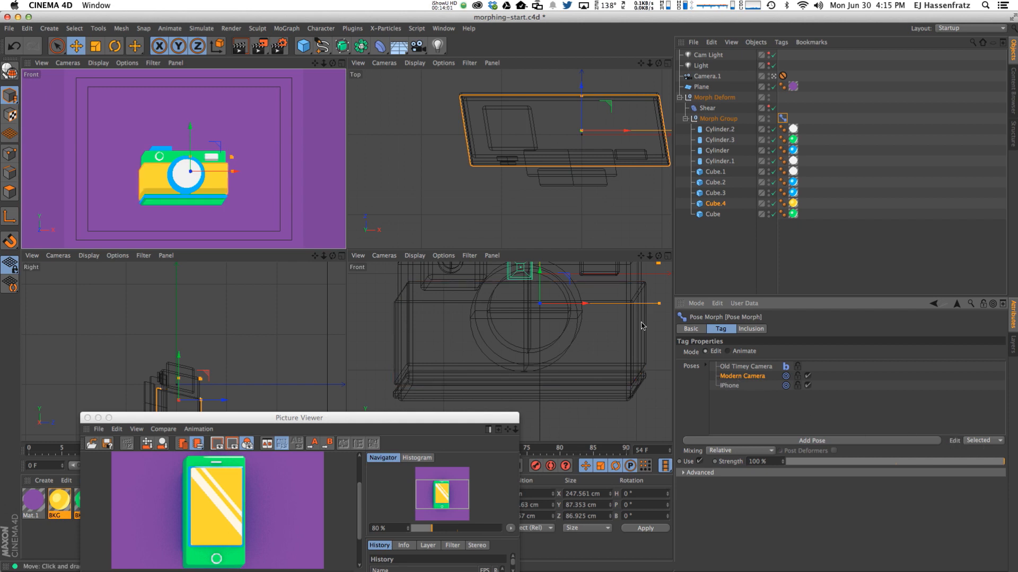
In the iPhone pose, widen the screen frame Cube.3 to 168.511 cm.
{"action": "left_click", "coordinate": [733, 386]}
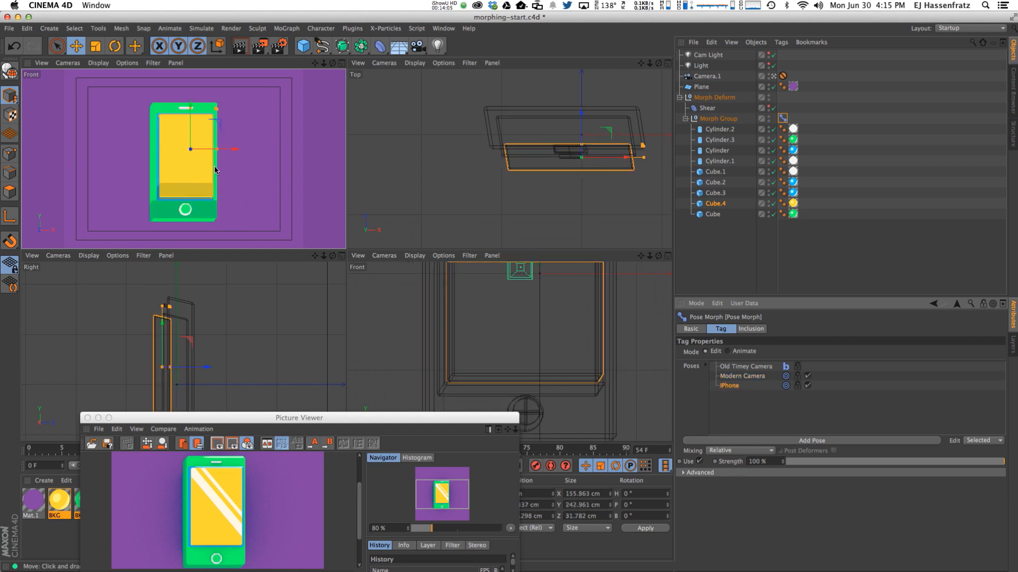
{"action": "left_click", "coordinate": [191, 174]}
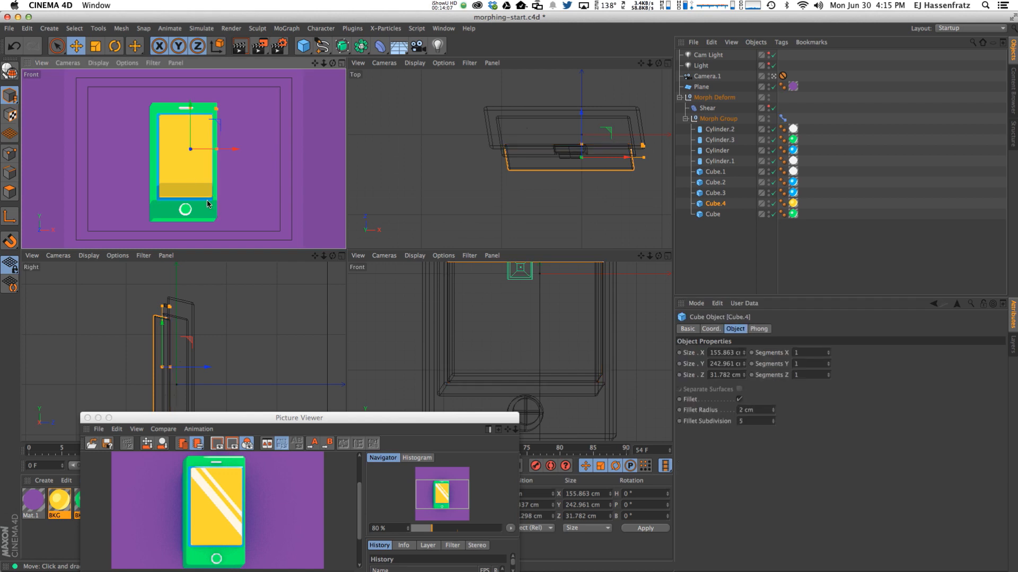
{"action": "left_click", "coordinate": [208, 203]}
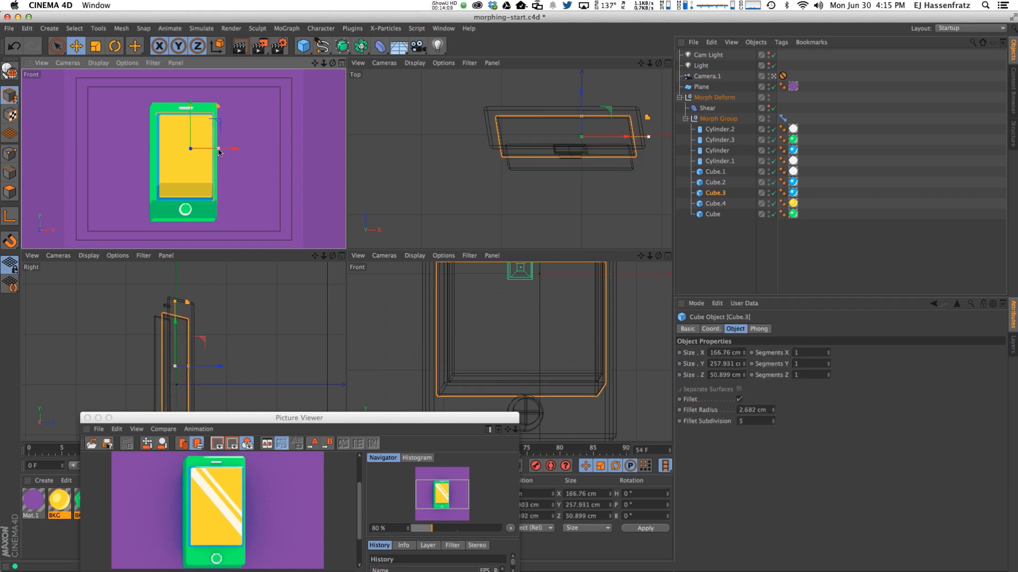
{"action": "left_click_drag", "start_coordinate": [220, 152], "coordinate": [230, 152]}
Switch the Pose Morph tag to Animate mode and move the render preview off screen.
{"action": "left_click", "coordinate": [781, 116]}
{"action": "left_click", "coordinate": [783, 118]}
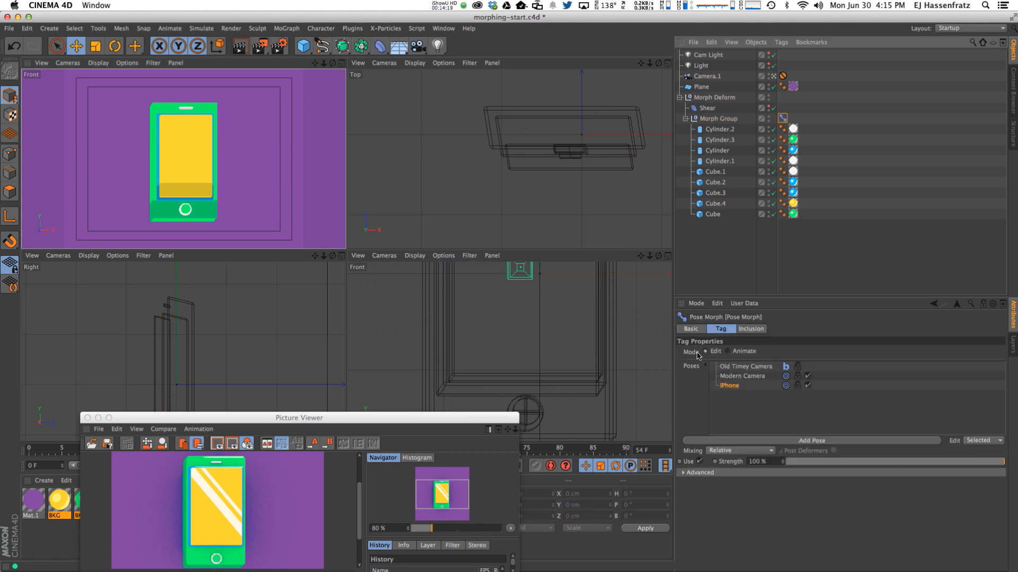
{"action": "left_click", "coordinate": [734, 352]}
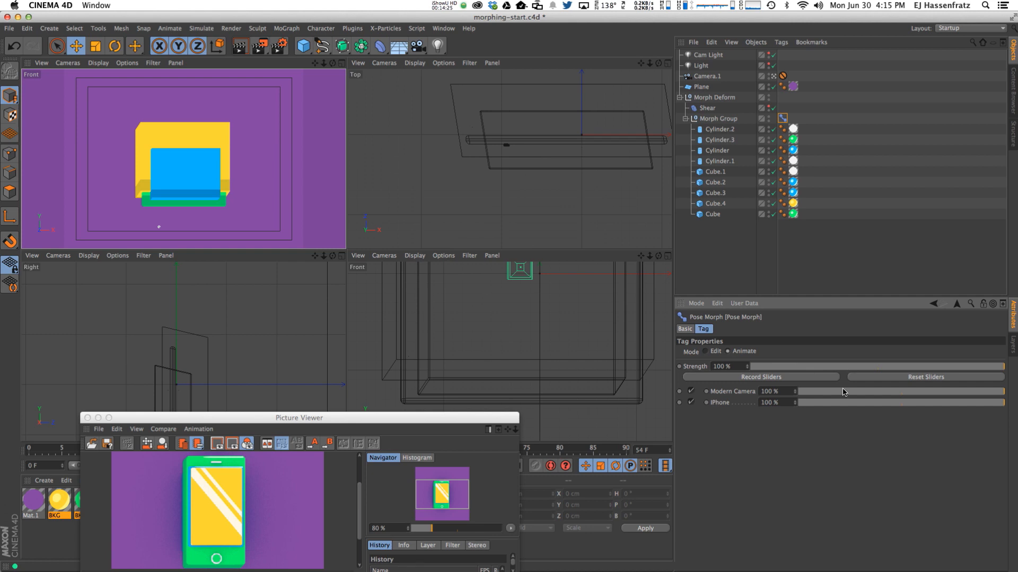
{"action": "left_click_drag", "start_coordinate": [479, 418], "coordinate": [0, 270]}
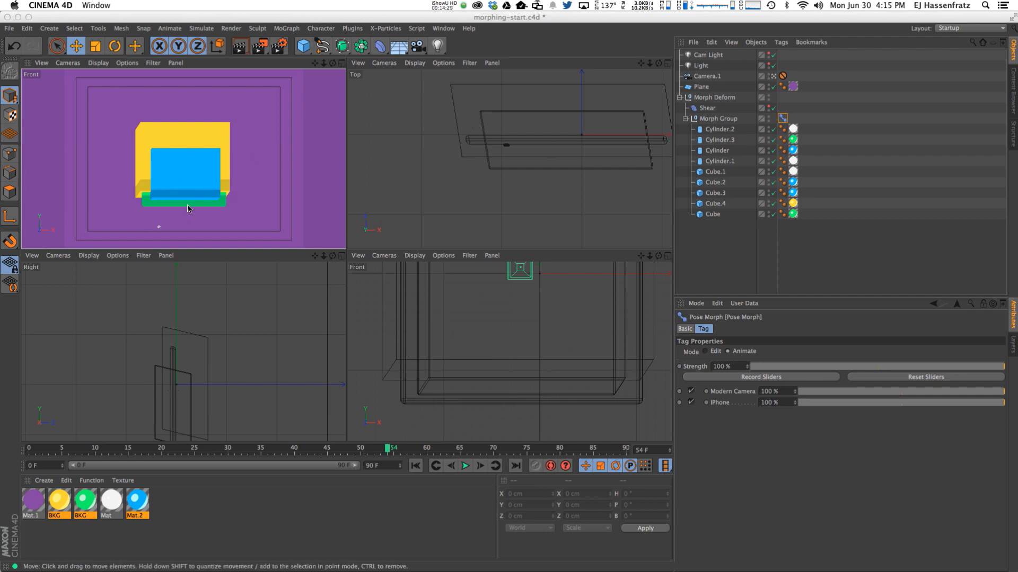
{"action": "left_click", "coordinate": [782, 118]}
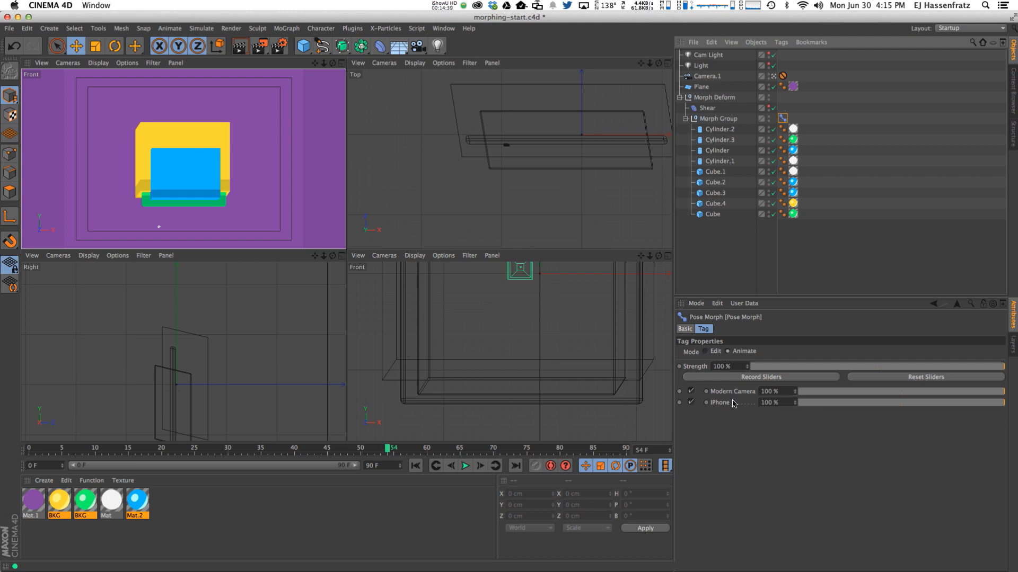
Preview the pose sliders, ending with Modern Camera at 100% and iPhone at 0%.
{"action": "left_click_drag", "start_coordinate": [839, 392], "coordinate": [798, 392]}
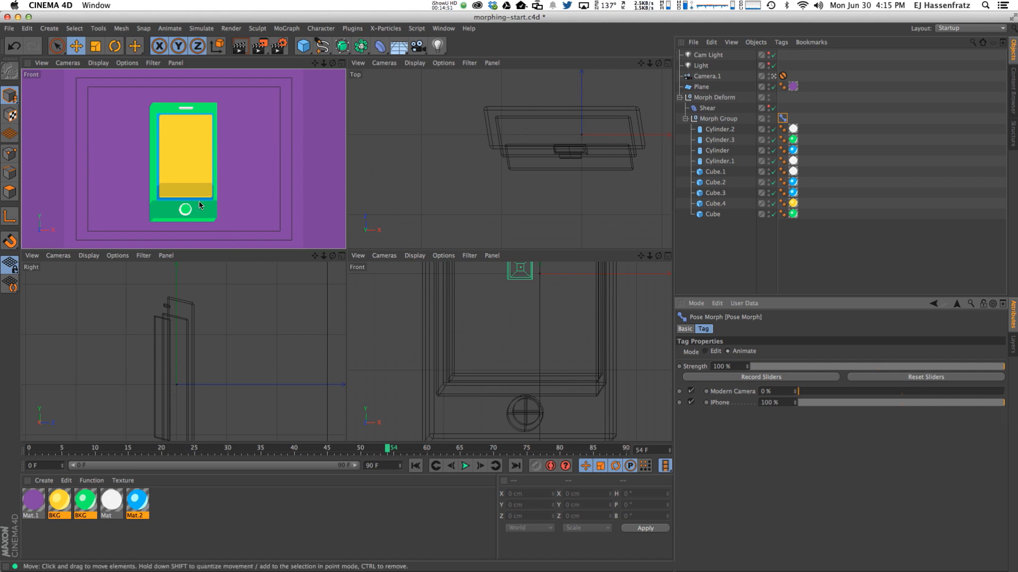
{"action": "left_click_drag", "start_coordinate": [1002, 402], "coordinate": [758, 401]}
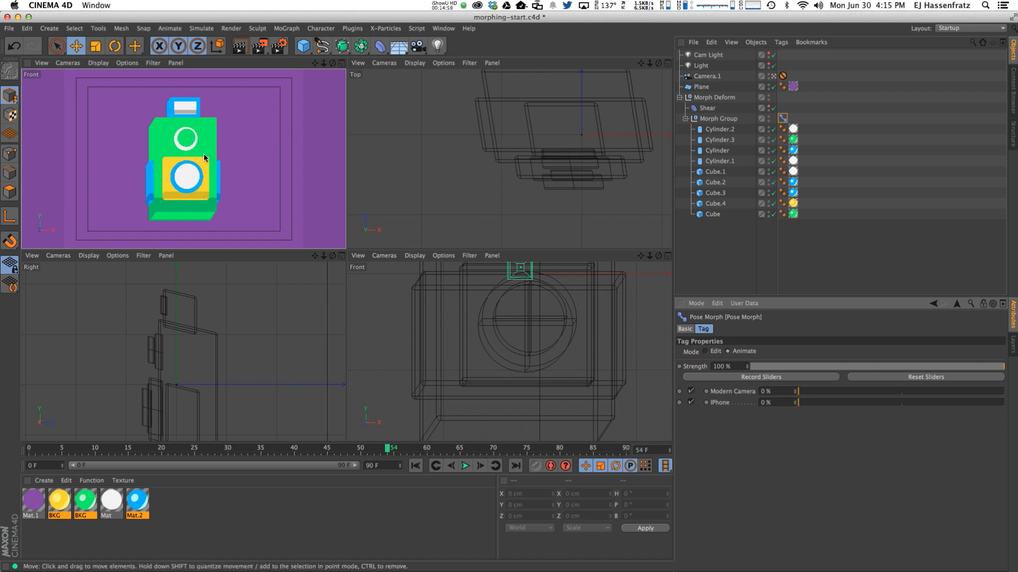
{"action": "left_click_drag", "start_coordinate": [802, 392], "coordinate": [1003, 392]}
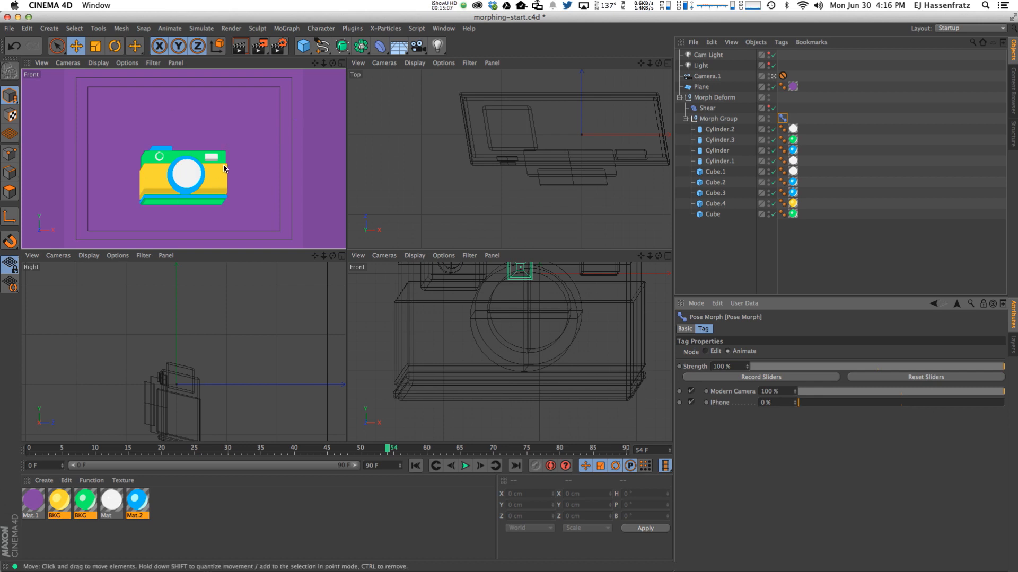
Open the Timeline window and maximize the Front viewport.
{"action": "left_click", "coordinate": [444, 29]}
{"action": "left_click", "coordinate": [466, 120]}
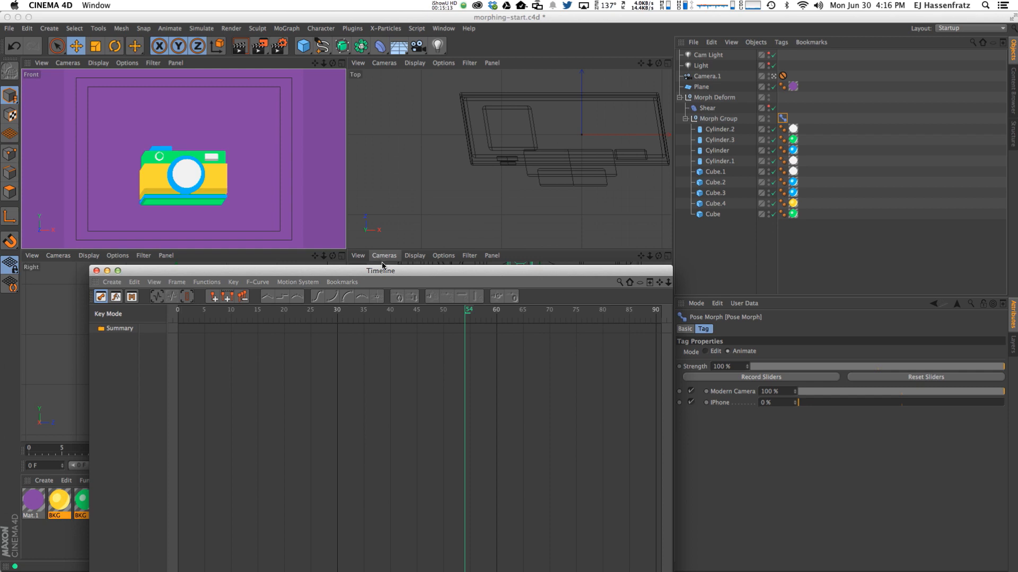
{"action": "left_click_drag", "start_coordinate": [377, 272], "coordinate": [356, 418]}
{"action": "left_click", "coordinate": [341, 63]}
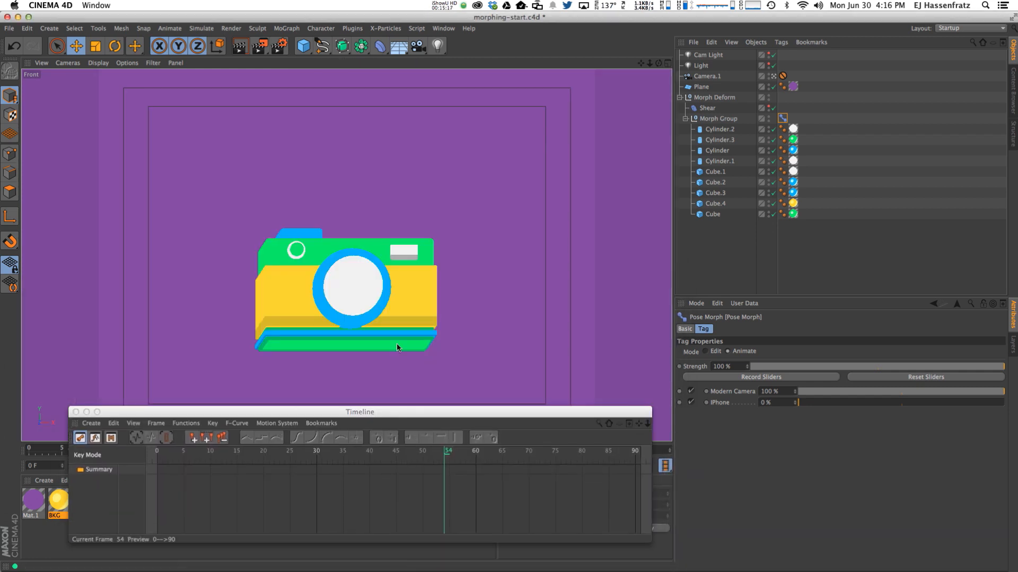
{"action": "left_click_drag", "start_coordinate": [284, 417], "coordinate": [281, 417]}
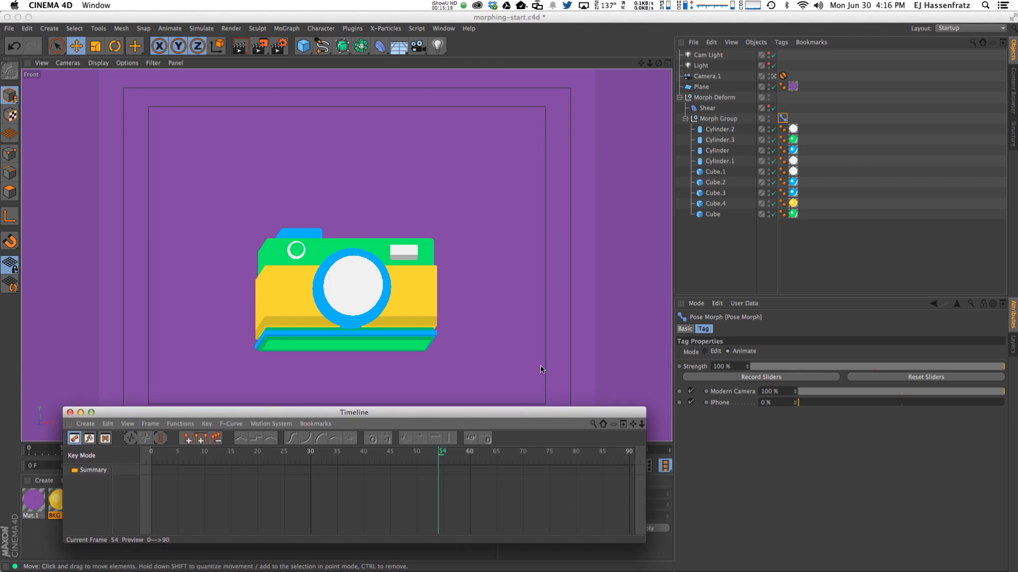
{"action": "left_click_drag", "start_coordinate": [419, 412], "coordinate": [407, 571]}
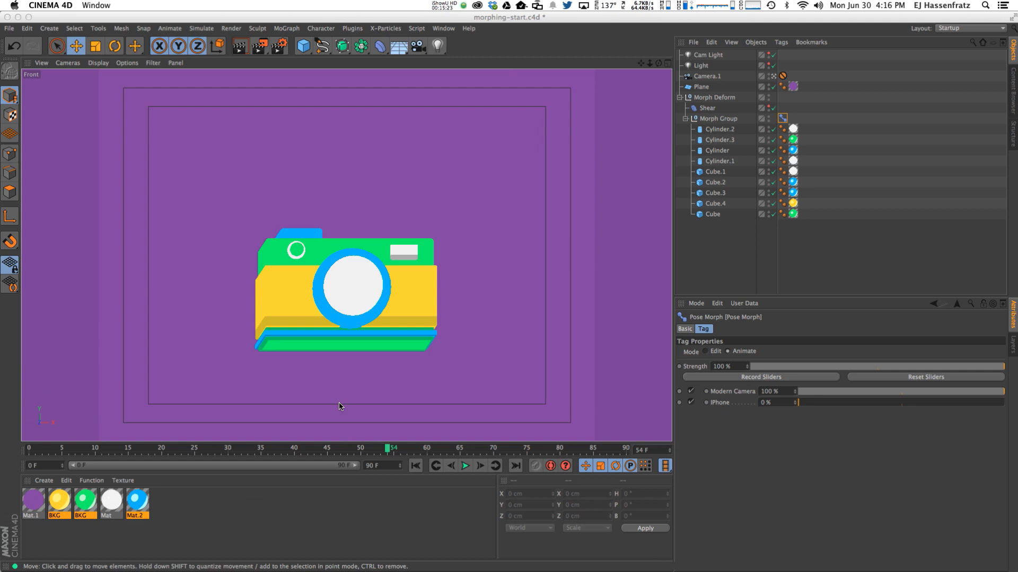
Go to frame 32, set the Pose Morph mode to Edit and choose Modern Camera.
{"action": "left_click_drag", "start_coordinate": [391, 451], "coordinate": [242, 452]}
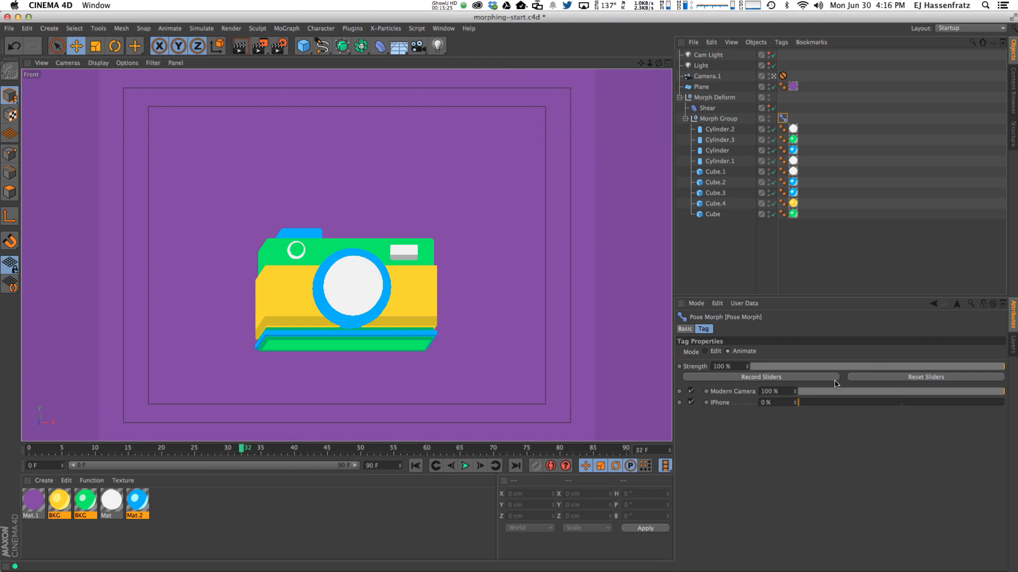
{"action": "left_click", "coordinate": [705, 351]}
{"action": "left_click", "coordinate": [738, 375]}
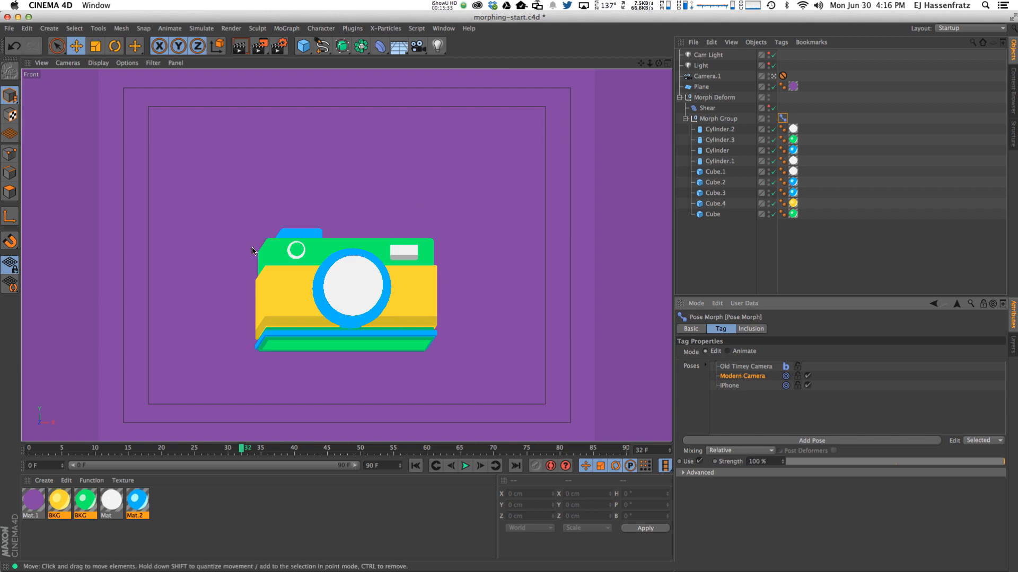
Raise the Morph Group to P.Y 48.025 cm, then set the Pose Morph back to Animate.
{"action": "left_click", "coordinate": [718, 118]}
{"action": "left_click", "coordinate": [711, 328]}
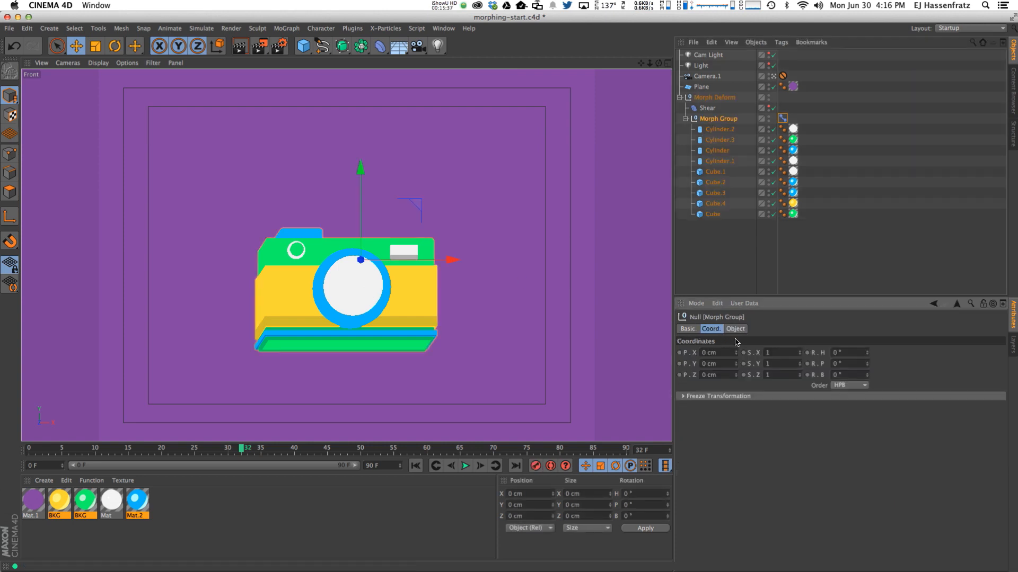
{"action": "left_click", "coordinate": [783, 118]}
{"action": "left_click", "coordinate": [735, 376]}
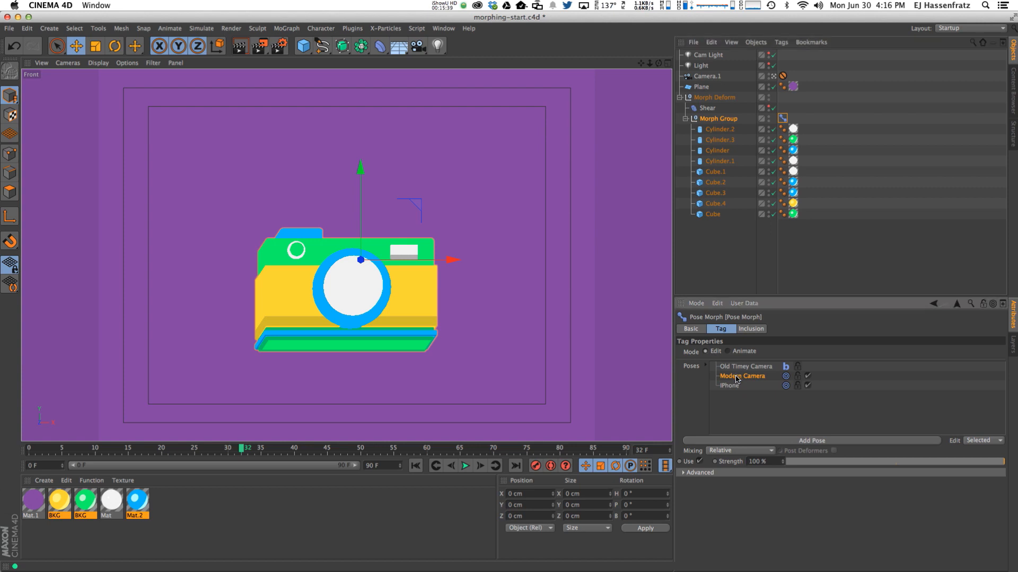
{"action": "left_click", "coordinate": [719, 119]}
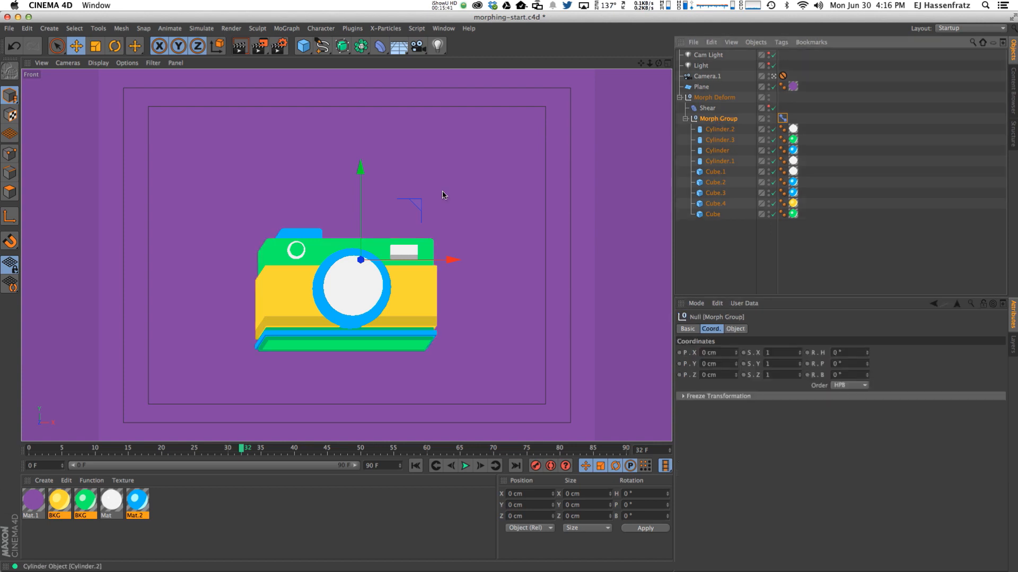
{"action": "left_click_drag", "start_coordinate": [360, 181], "coordinate": [356, 147]}
{"action": "left_click", "coordinate": [783, 118]}
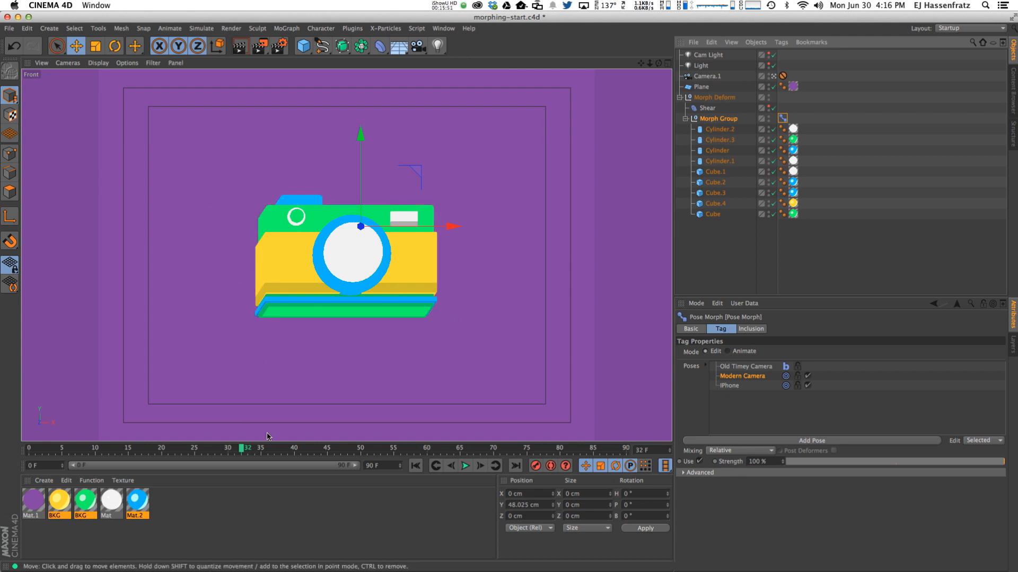
{"action": "left_click", "coordinate": [742, 351]}
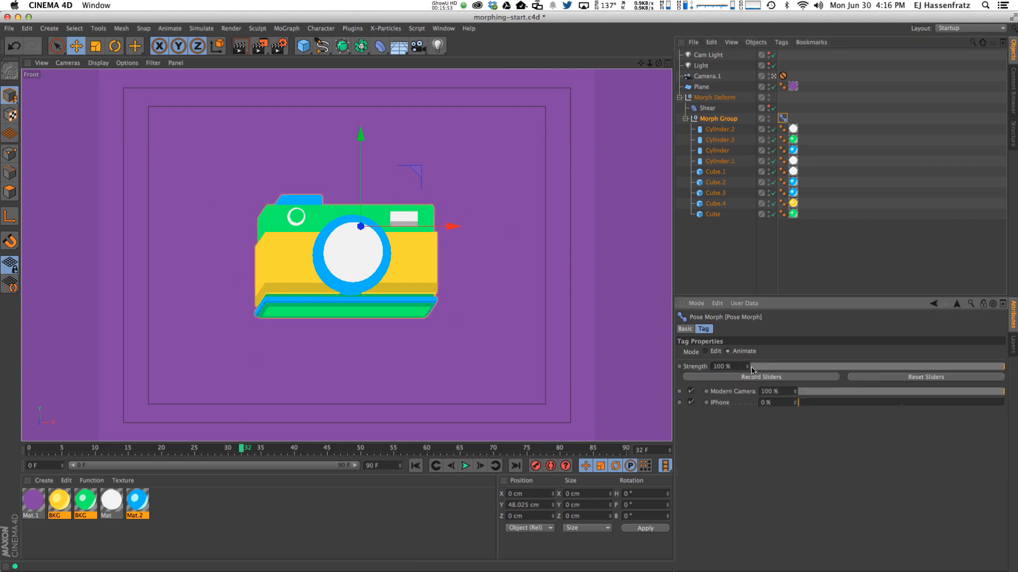
Test the Modern Camera and iPhone sliders, return both to 0%, and reopen the Timeline lower down.
{"action": "left_click_drag", "start_coordinate": [862, 395], "coordinate": [1004, 392]}
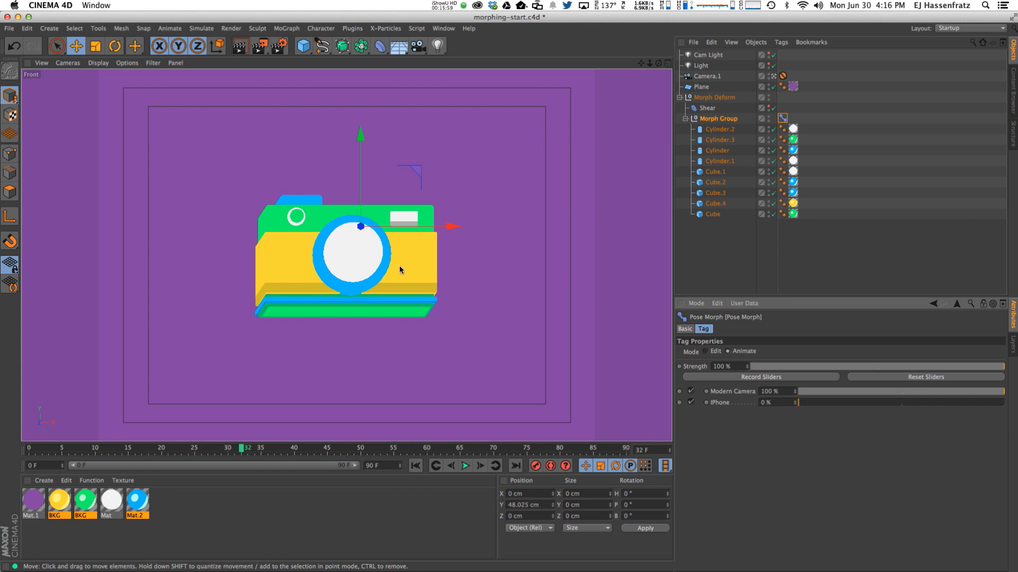
{"action": "left_click_drag", "start_coordinate": [827, 402], "coordinate": [1004, 392]}
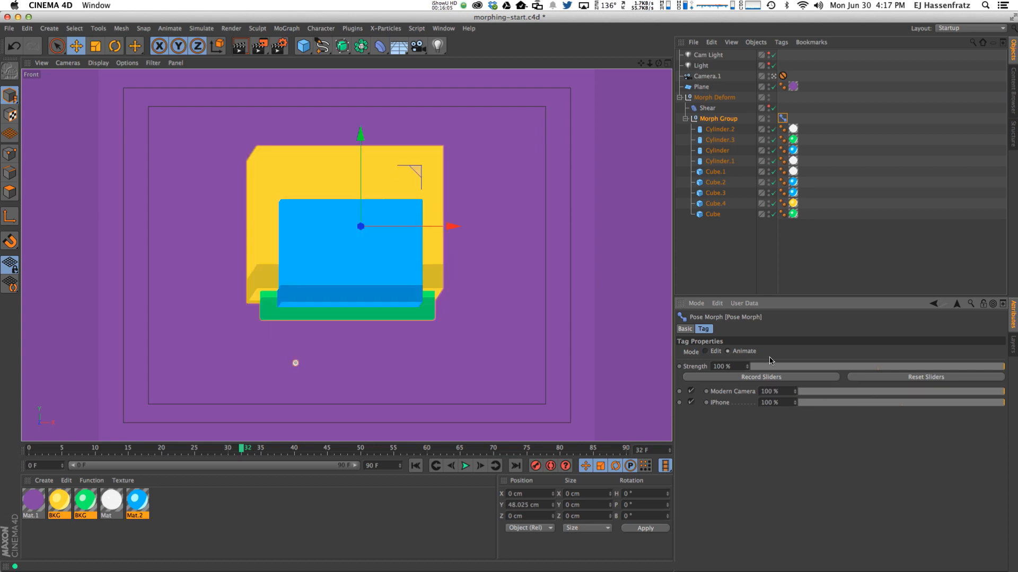
{"action": "left_click_drag", "start_coordinate": [821, 392], "coordinate": [736, 403]}
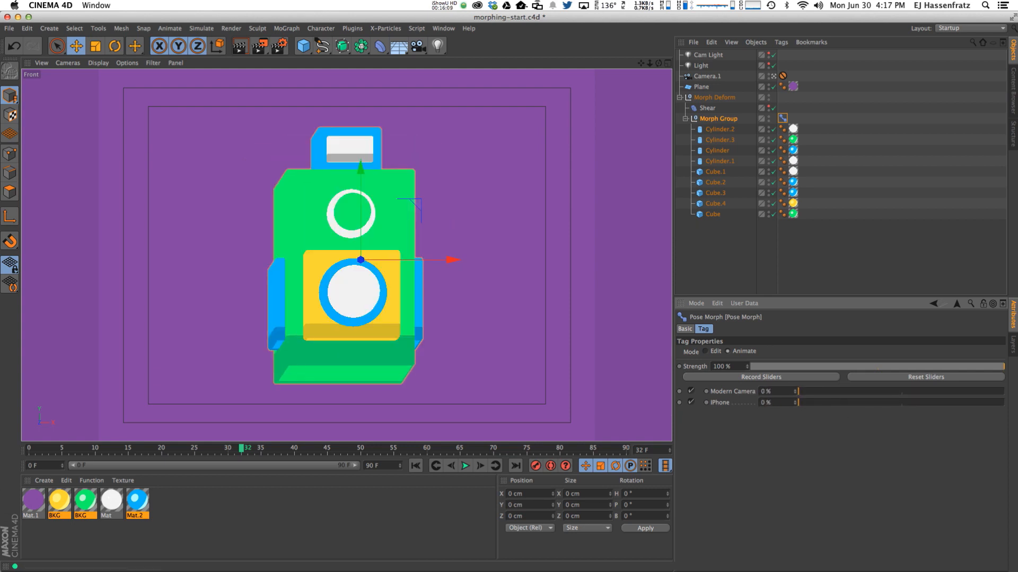
{"action": "key", "text": "shift+F3"}
{"action": "left_click_drag", "start_coordinate": [369, 416], "coordinate": [407, 475]}
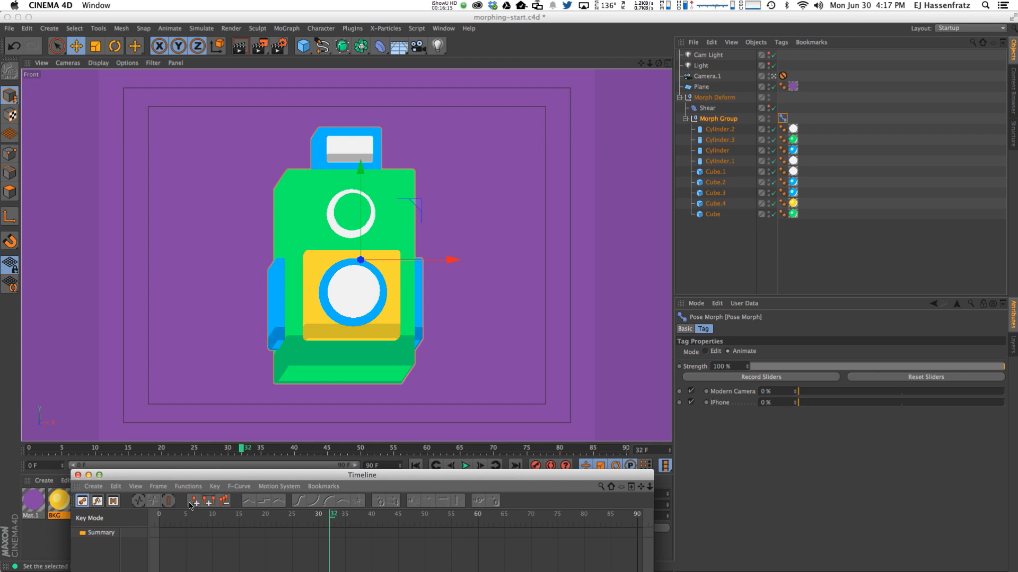
Key the Modern Camera pose at frame 10, then at 100% on frame 25.
{"action": "left_click_drag", "start_coordinate": [174, 479], "coordinate": [186, 564]}
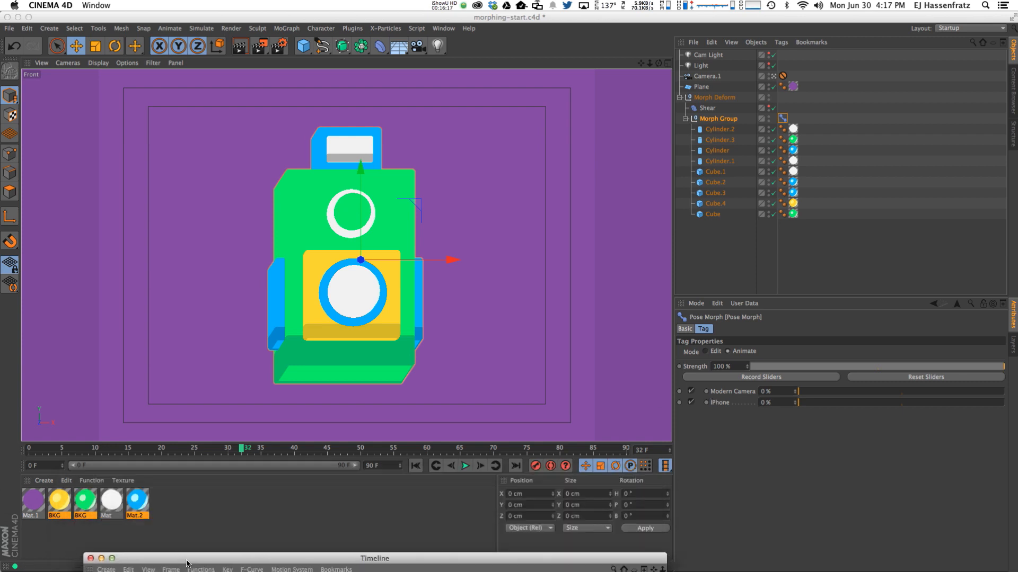
{"action": "mouse_move", "coordinate": [105, 450]}
{"action": "left_mouse_down"}
{"action": "mouse_move", "coordinate": [129, 450]}
{"action": "mouse_move", "coordinate": [78, 451]}
{"action": "mouse_move", "coordinate": [110, 450]}
{"action": "mouse_move", "coordinate": [96, 453]}
{"action": "left_mouse_up"}
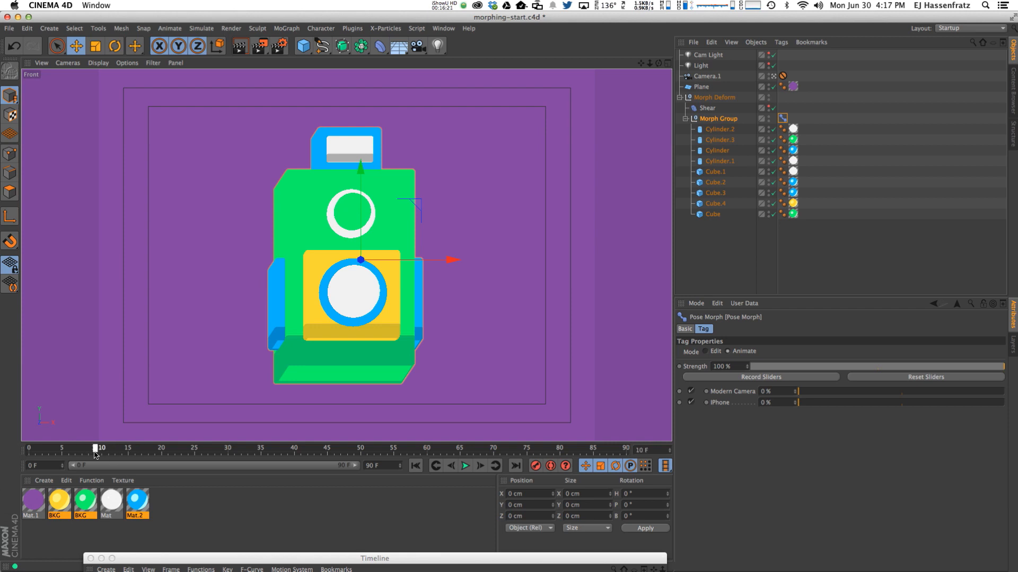
{"action": "left_click", "coordinate": [706, 393]}
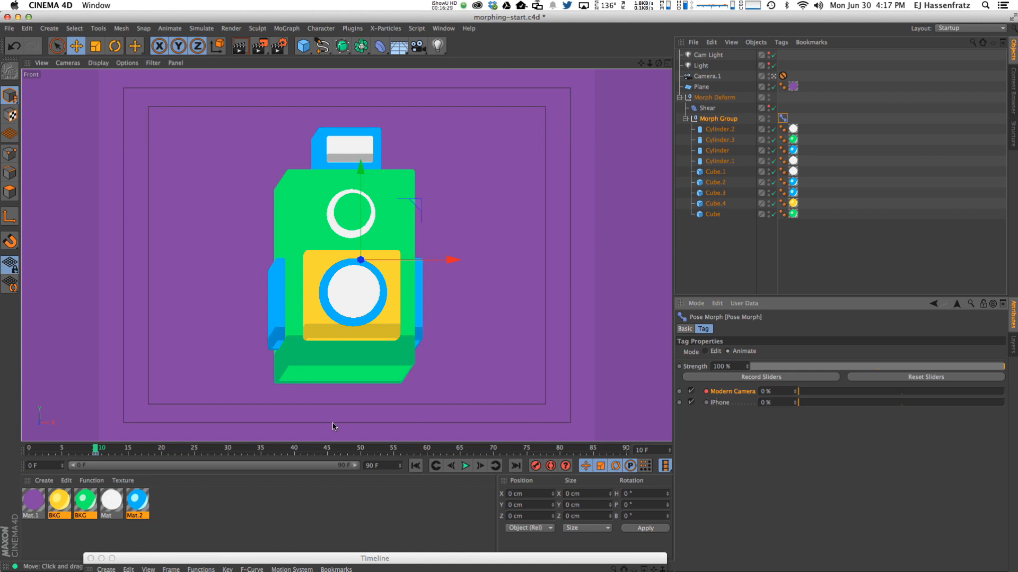
{"action": "left_click_drag", "start_coordinate": [116, 452], "coordinate": [194, 454]}
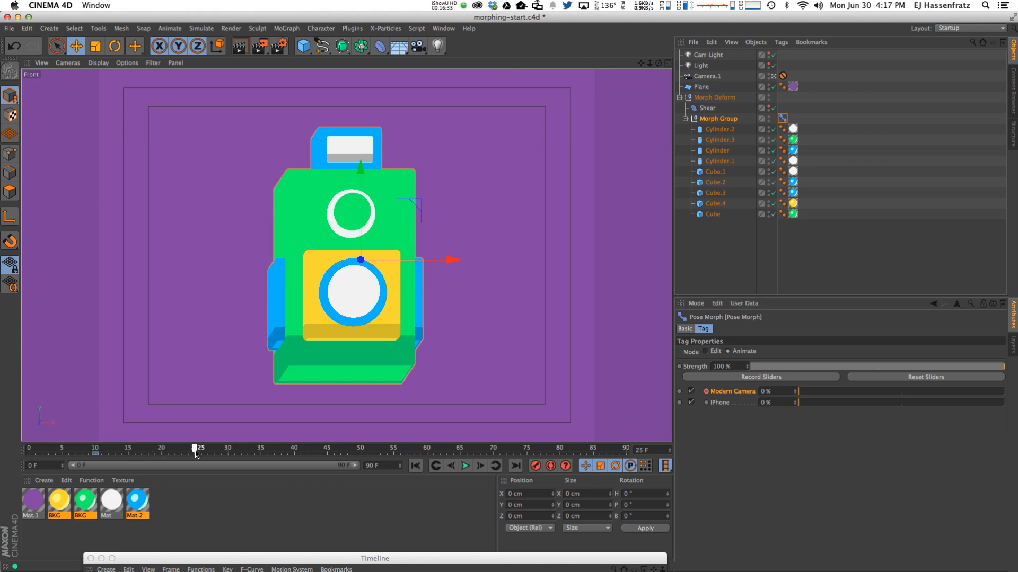
{"action": "left_click_drag", "start_coordinate": [818, 394], "coordinate": [1002, 393]}
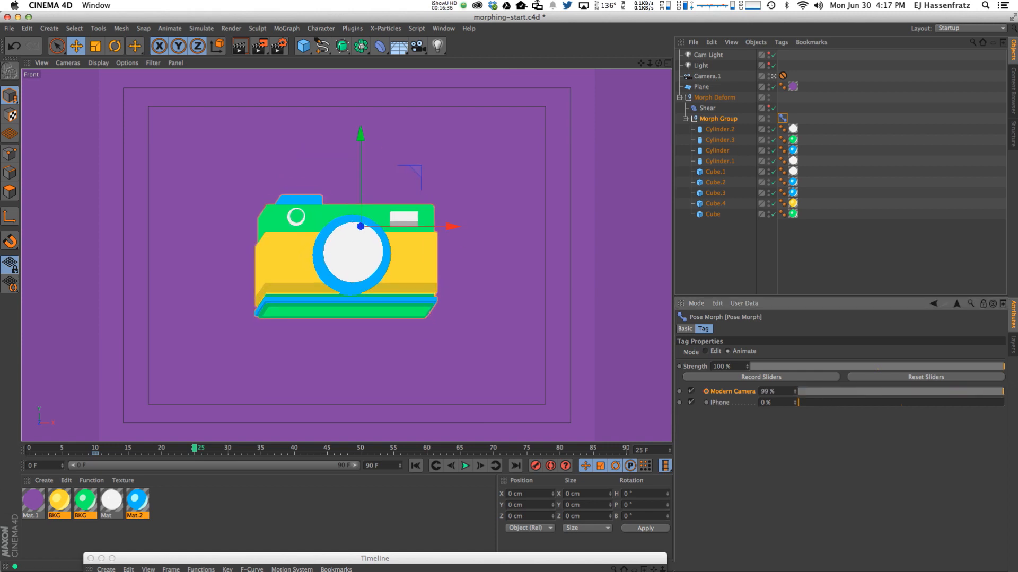
{"action": "left_click", "coordinate": [706, 392]}
Enlarge the Timeline, expand the Pose Morph track, and key Modern Camera and iPhone (0%) at frame 35.
{"action": "left_click_drag", "start_coordinate": [295, 558], "coordinate": [288, 392]}
{"action": "left_click_drag", "start_coordinate": [329, 476], "coordinate": [267, 417]}
{"action": "left_click_drag", "start_coordinate": [661, 545], "coordinate": [708, 554]}
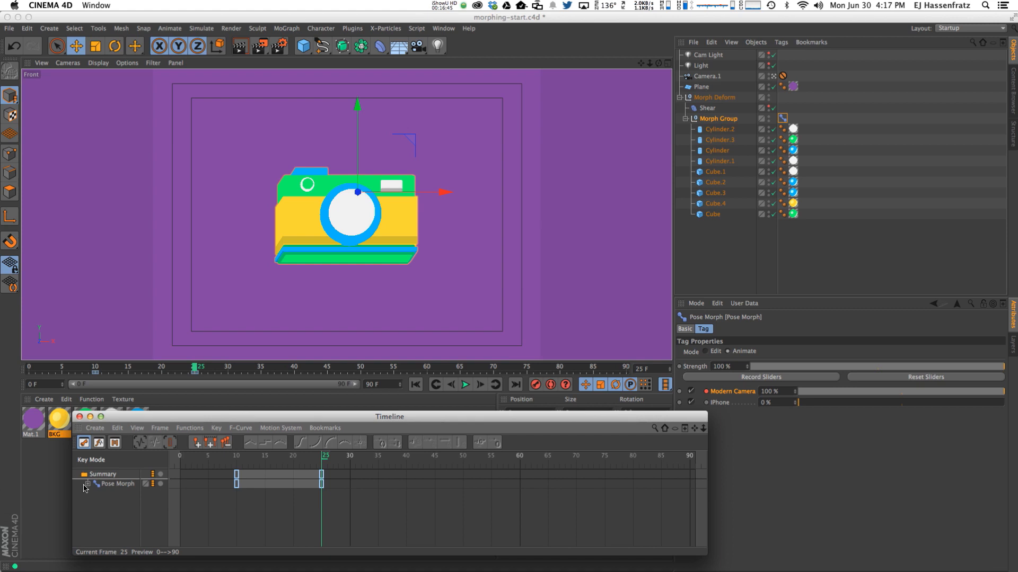
{"action": "left_click", "coordinate": [87, 484]}
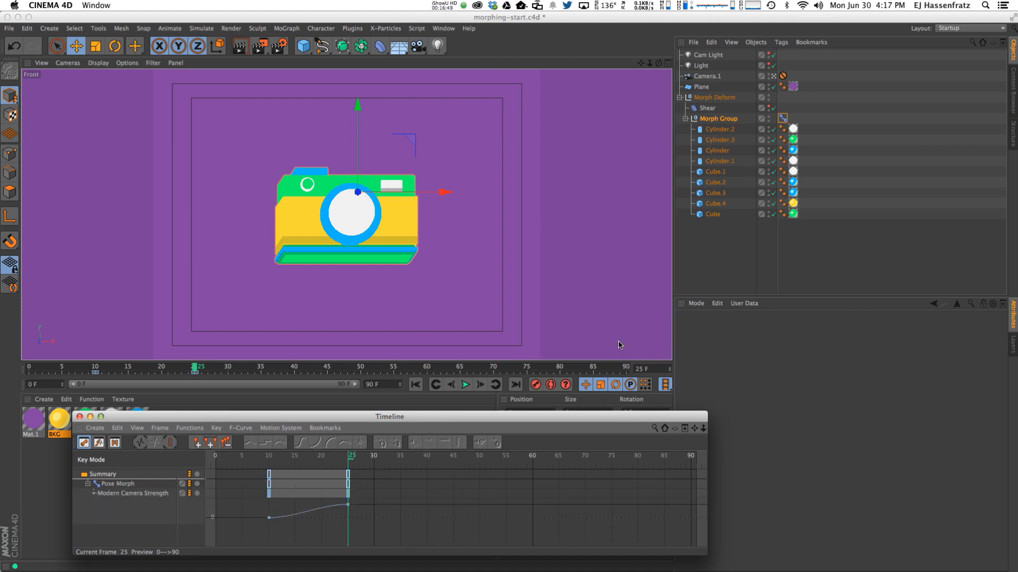
{"action": "left_click", "coordinate": [780, 121]}
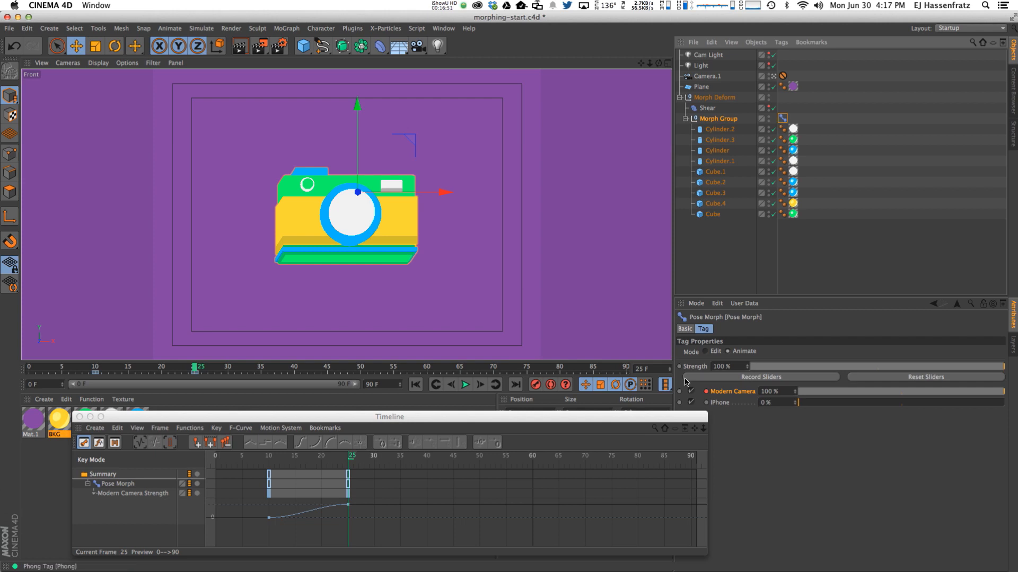
{"action": "left_click_drag", "start_coordinate": [595, 424], "coordinate": [572, 428]}
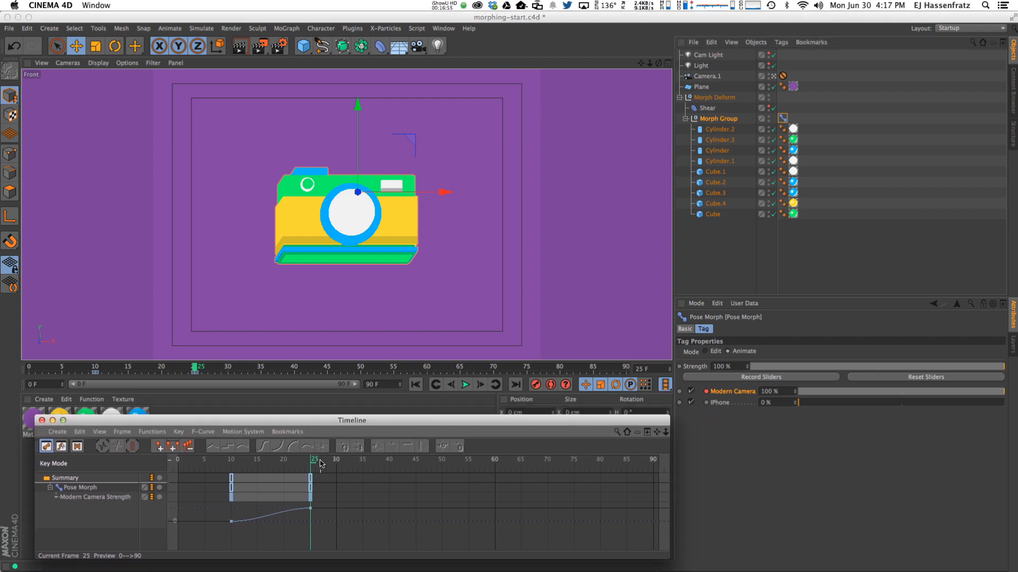
{"action": "left_click_drag", "start_coordinate": [319, 463], "coordinate": [385, 465]}
{"action": "left_click", "coordinate": [365, 466]}
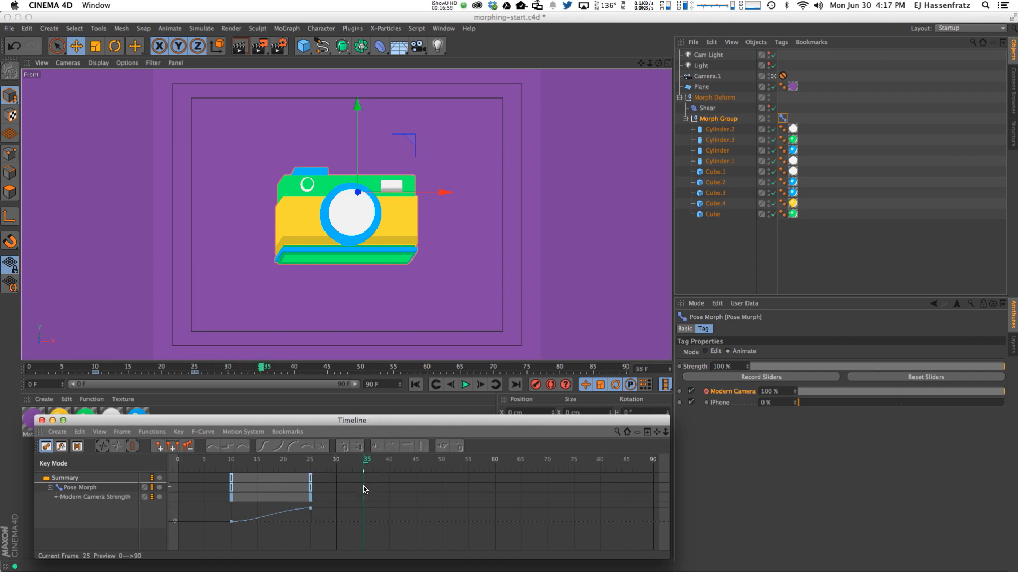
{"action": "left_click", "coordinate": [707, 393]}
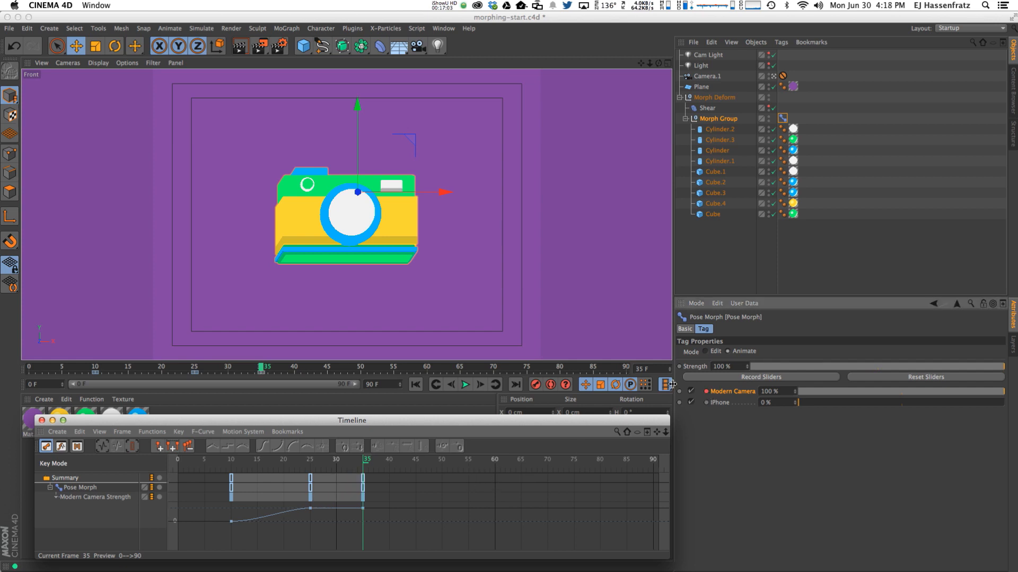
{"action": "left_click", "coordinate": [707, 403]}
At frame 50, key Modern Camera at 0% and iPhone at 100%, then scrub back to preview.
{"action": "left_click_drag", "start_coordinate": [378, 464], "coordinate": [447, 464]}
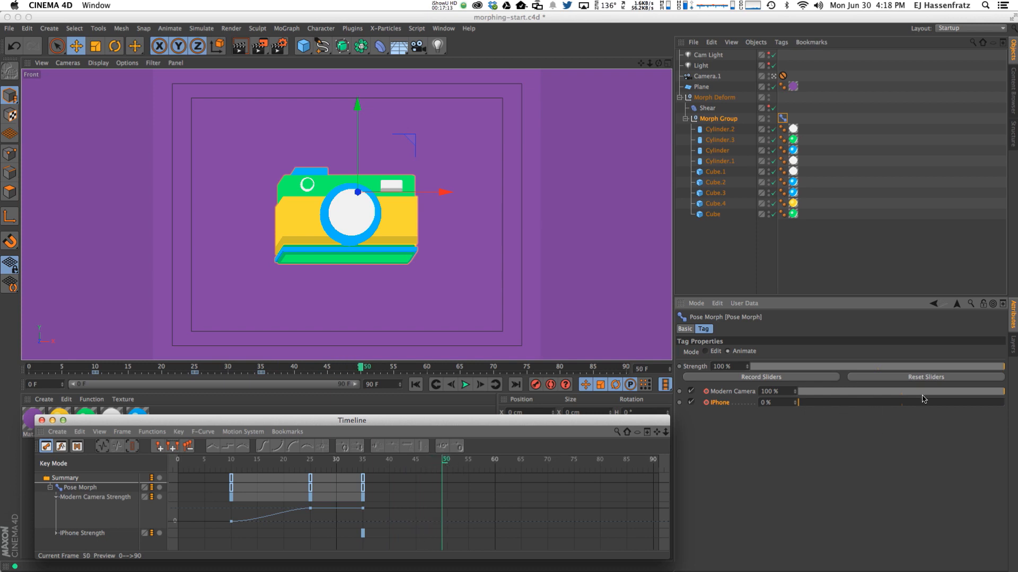
{"action": "mouse_move", "coordinate": [995, 395]}
{"action": "left_mouse_down"}
{"action": "mouse_move", "coordinate": [771, 403]}
{"action": "mouse_move", "coordinate": [1005, 404]}
{"action": "left_mouse_up"}
{"action": "left_click", "coordinate": [707, 392]}
{"action": "left_click", "coordinate": [706, 403]}
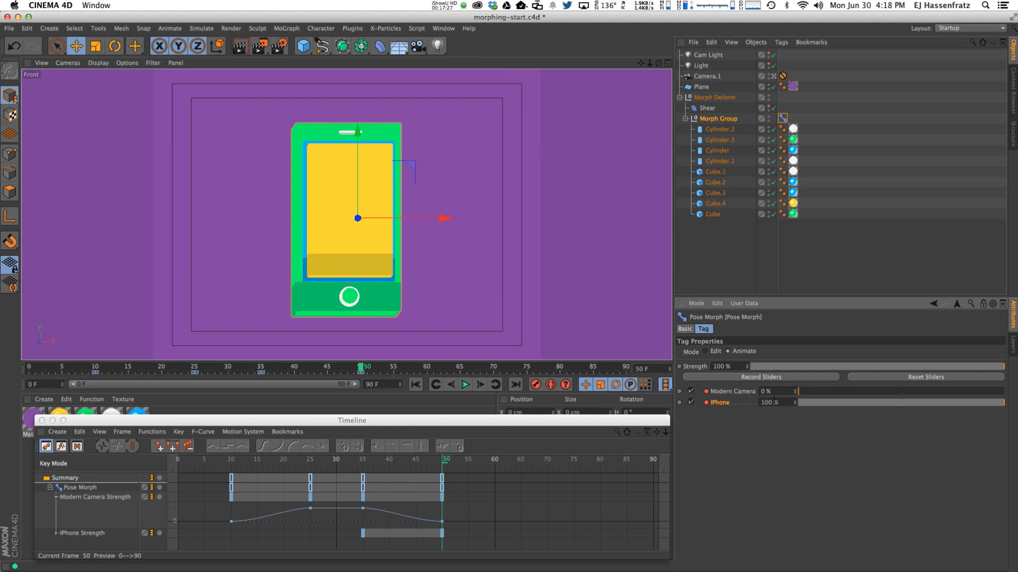
{"action": "left_click_drag", "start_coordinate": [353, 463], "coordinate": [442, 477]}
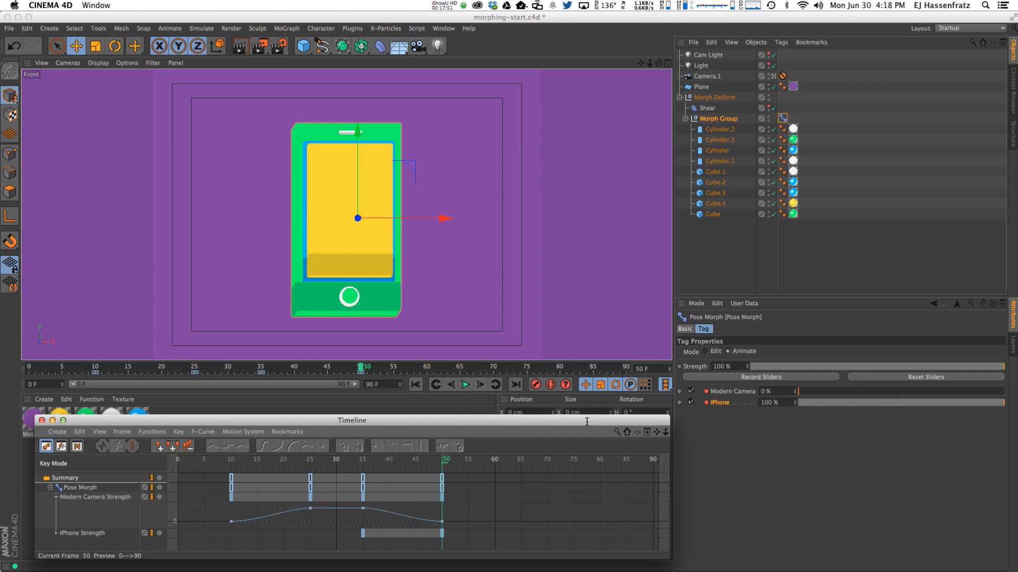
Expand the iPhone Strength track and raise and enlarge the Timeline to display its curve.
{"action": "left_click_drag", "start_coordinate": [576, 421], "coordinate": [576, 417]}
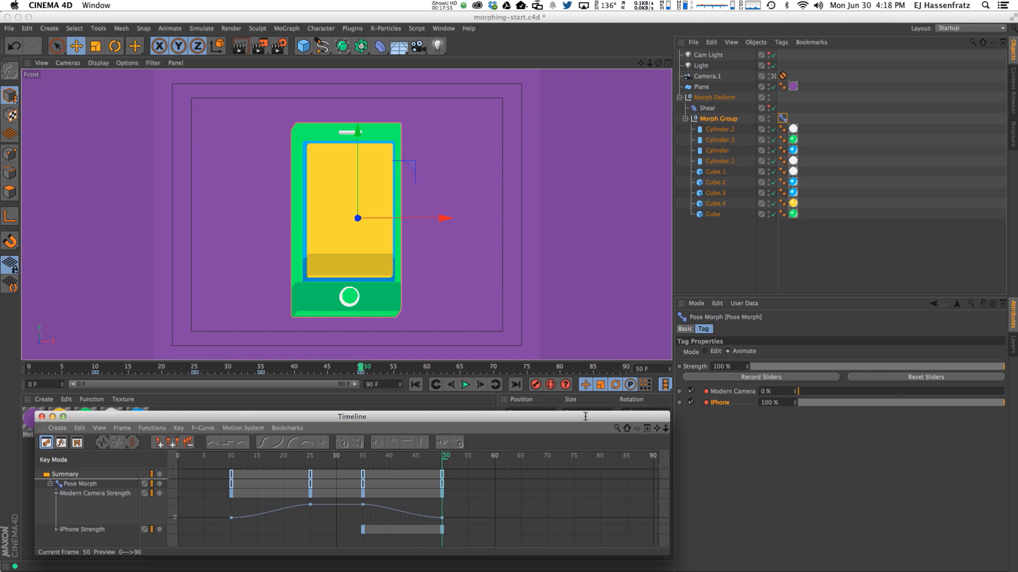
{"action": "left_click", "coordinate": [56, 529]}
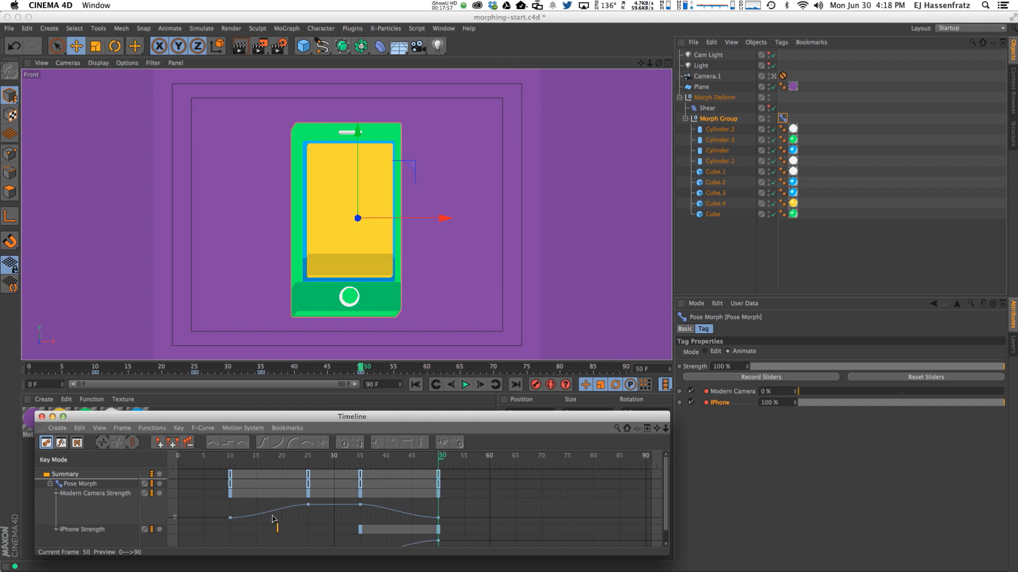
{"action": "left_click_drag", "start_coordinate": [374, 415], "coordinate": [373, 397]}
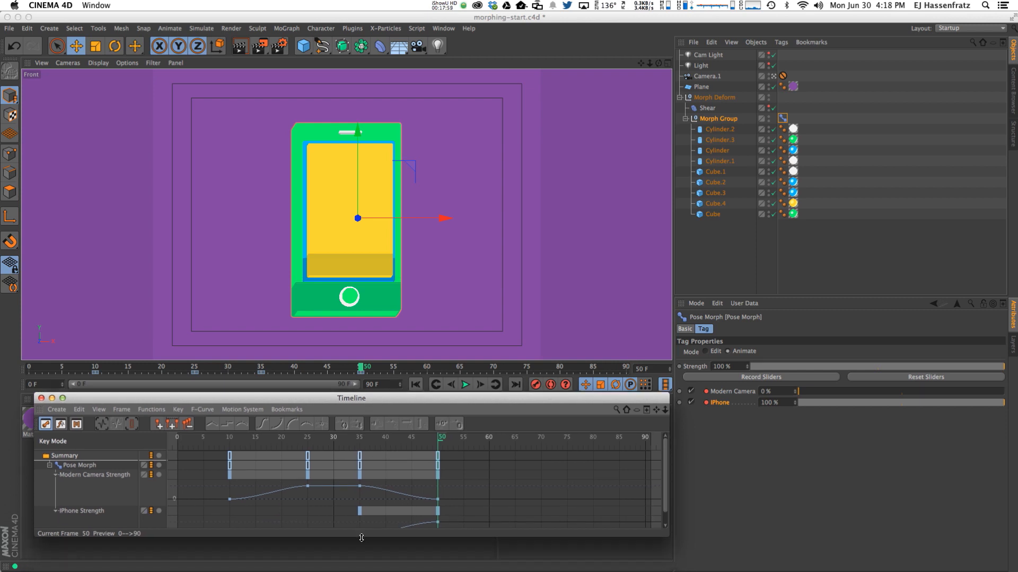
{"action": "left_click_drag", "start_coordinate": [361, 538], "coordinate": [362, 561]}
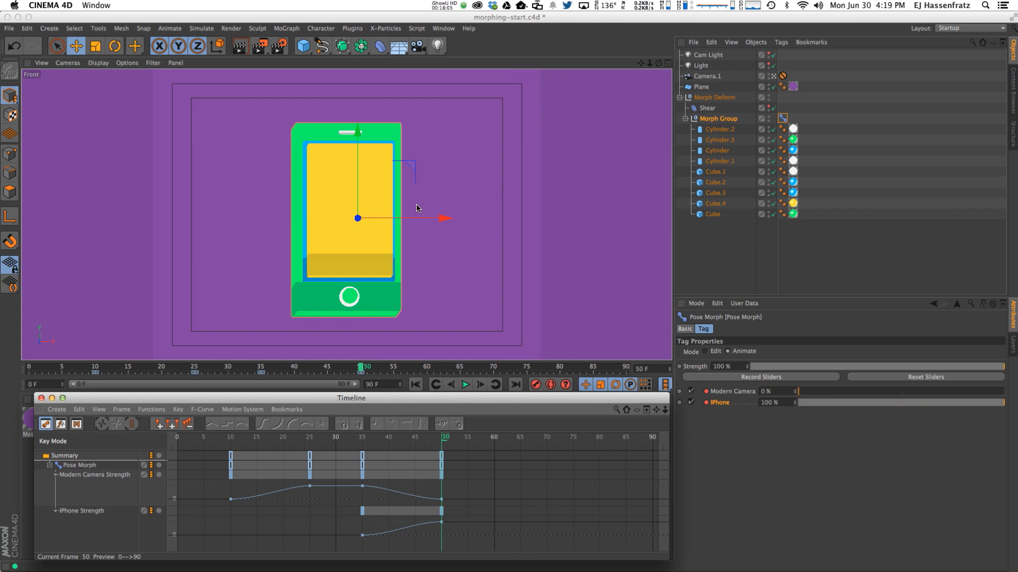
Key the iPhone pose at 100% on frame 60 and 0% on frame 75, then play it back.
{"action": "left_click_drag", "start_coordinate": [450, 439], "coordinate": [494, 439]}
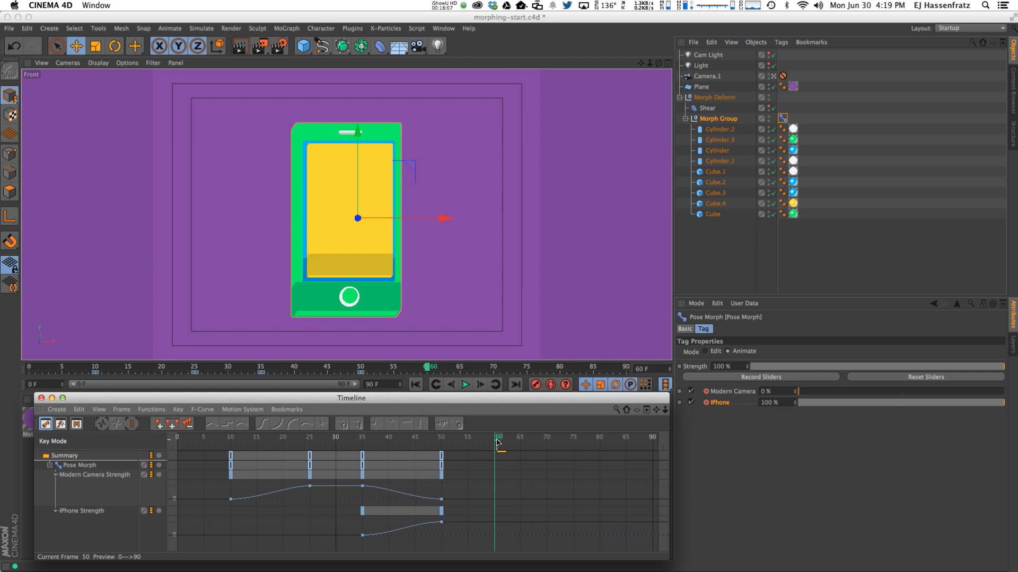
{"action": "left_click", "coordinate": [706, 402]}
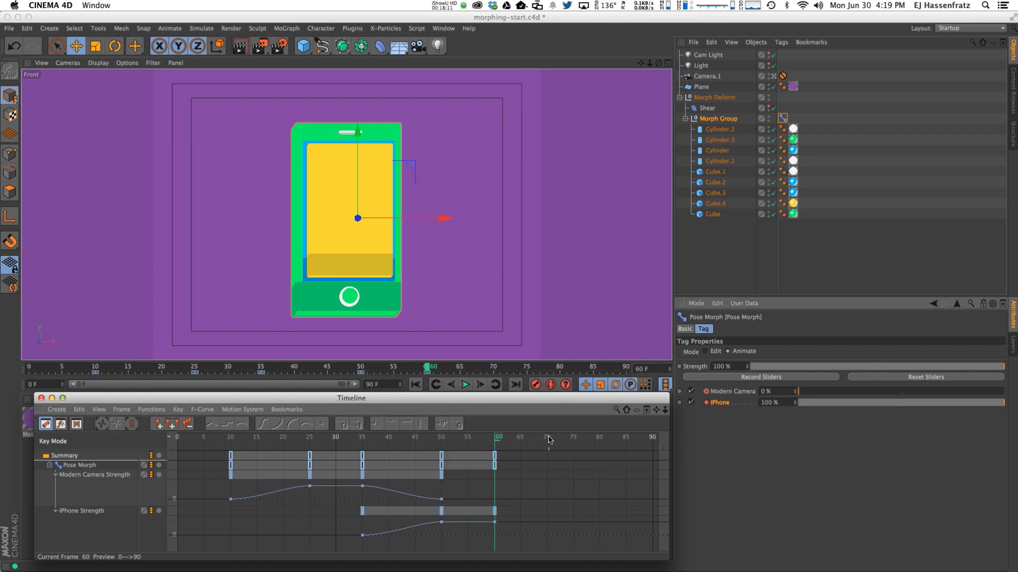
{"action": "left_click", "coordinate": [574, 439]}
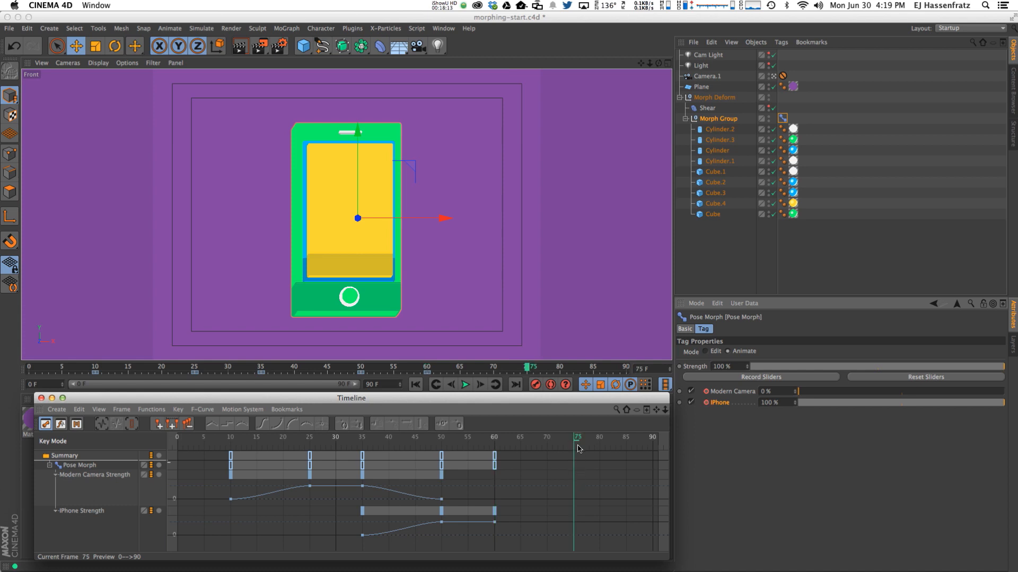
{"action": "left_click_drag", "start_coordinate": [982, 406], "coordinate": [779, 405]}
{"action": "left_click", "coordinate": [706, 402]}
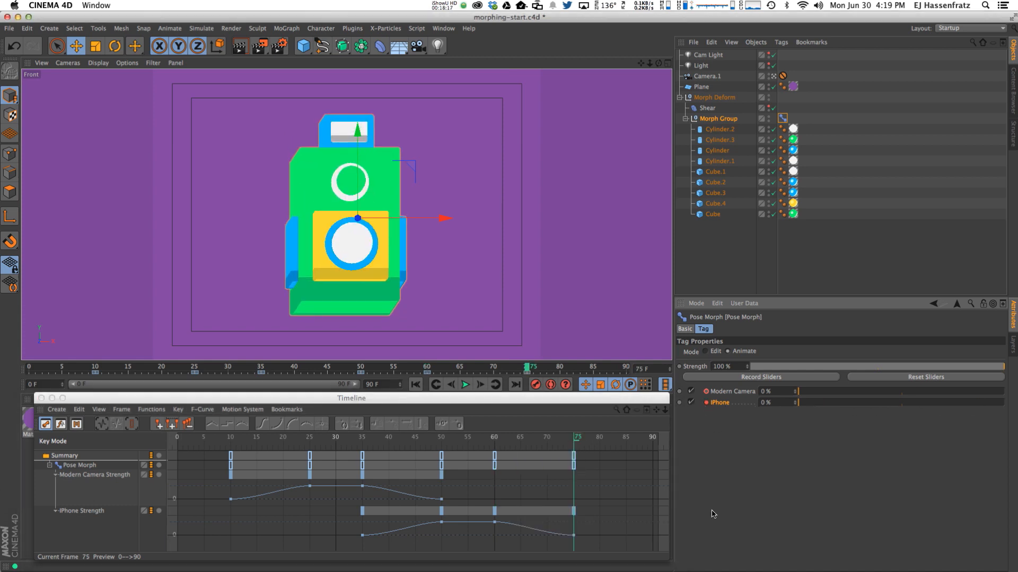
{"action": "left_click", "coordinate": [465, 385]}
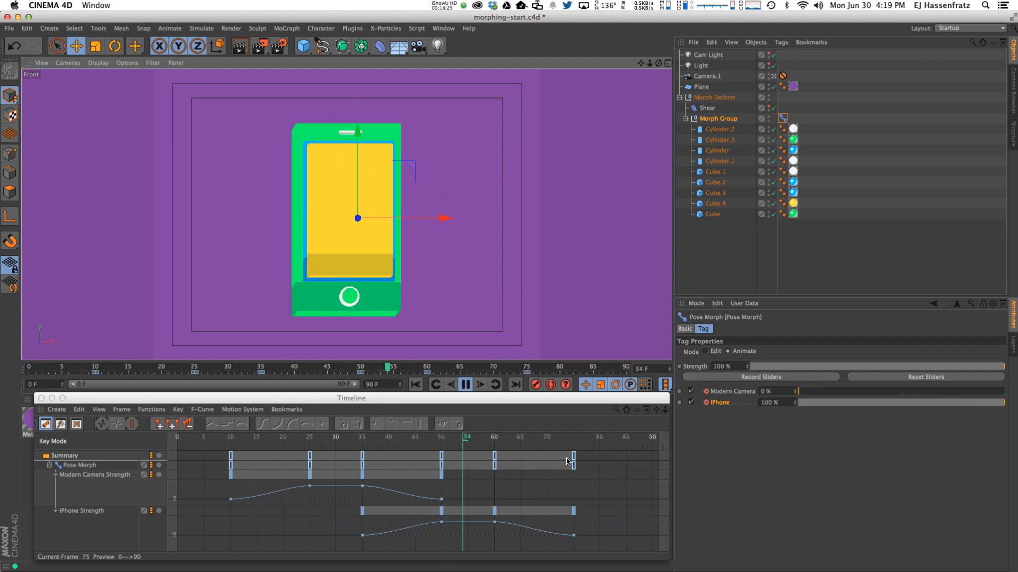
Pause playback, set the animation's maximum frame to 75, and replay the shortened animation.
{"action": "left_click", "coordinate": [466, 387]}
{"action": "left_click", "coordinate": [565, 465]}
{"action": "scroll", "coordinate": [565, 464], "scroll_direction": "down", "scroll_amount": 3}
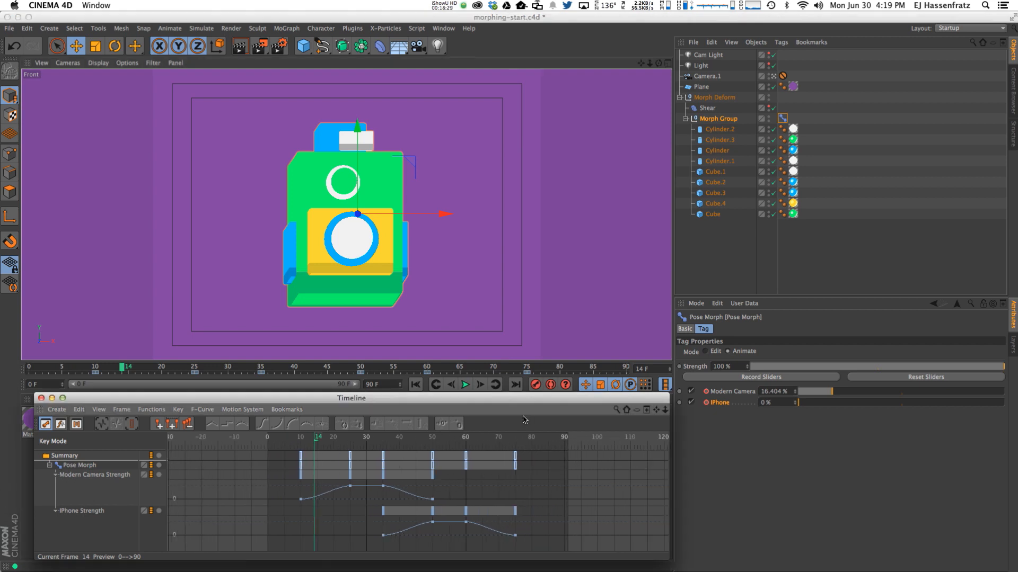
{"action": "left_click_drag", "start_coordinate": [514, 403], "coordinate": [488, 408]}
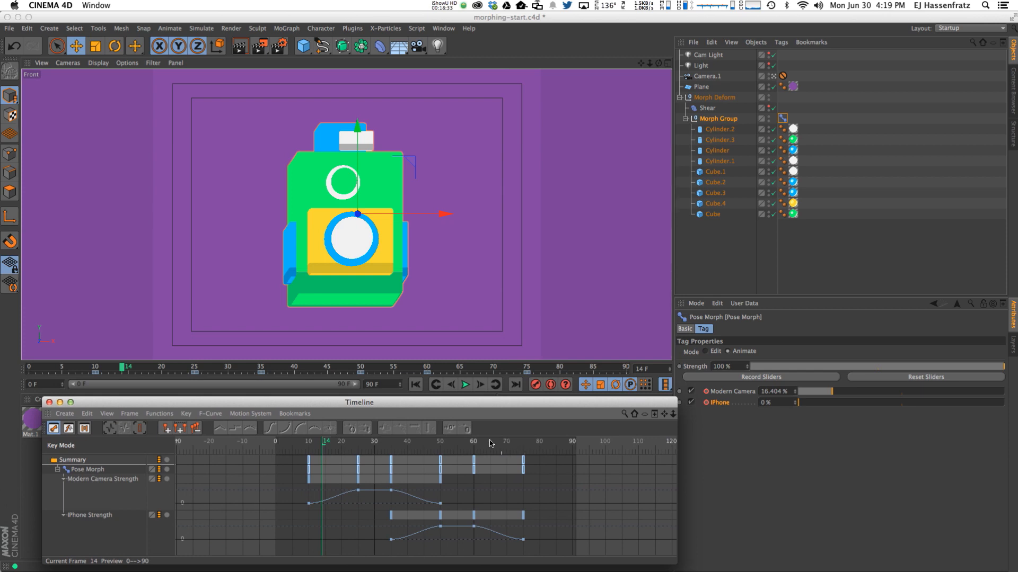
{"action": "left_click", "coordinate": [523, 445]}
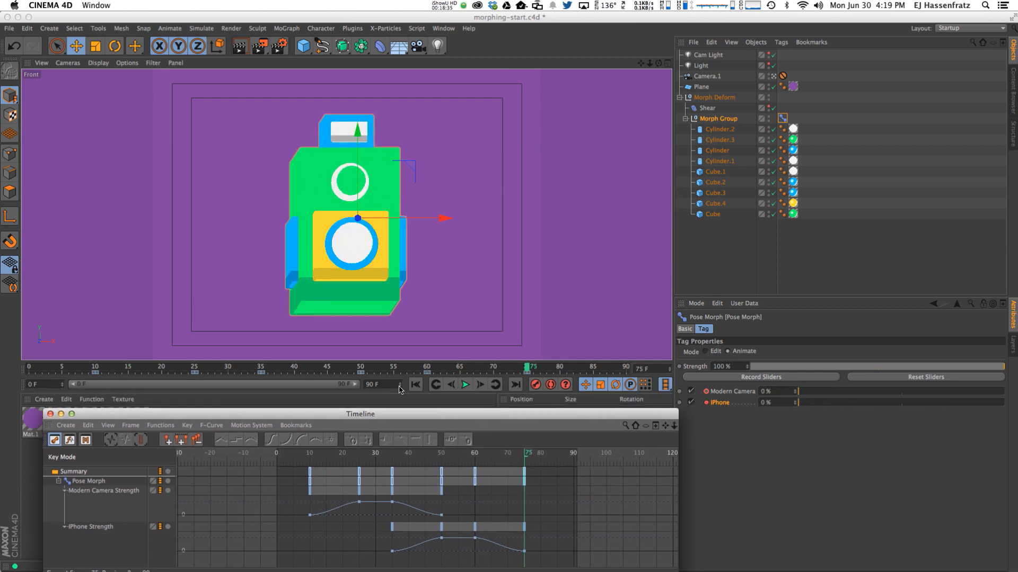
{"action": "double_click", "coordinate": [373, 384]}
{"action": "type", "text": "75"}
{"action": "key", "text": "Return"}
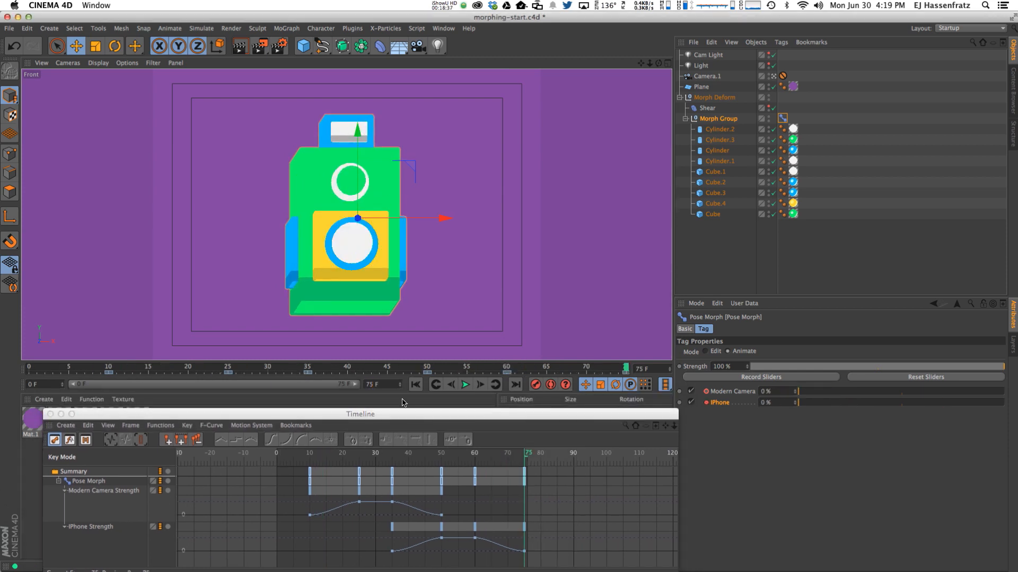
{"action": "left_click", "coordinate": [464, 385]}
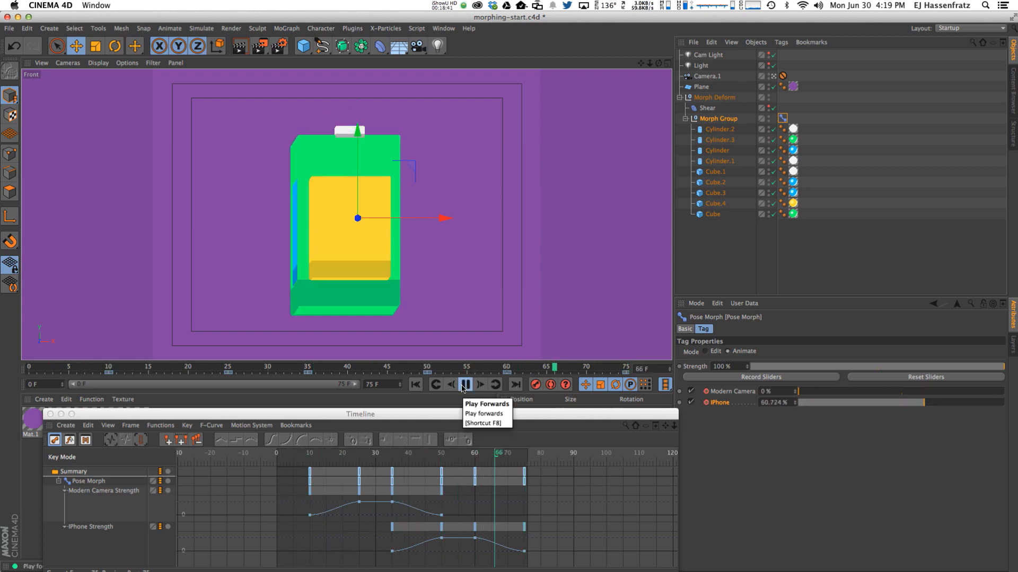
{"action": "left_click", "coordinate": [464, 385]}
Marquee-select all the morph keys and drag the range's right end left to compress them.
{"action": "left_click_drag", "start_coordinate": [265, 467], "coordinate": [525, 554]}
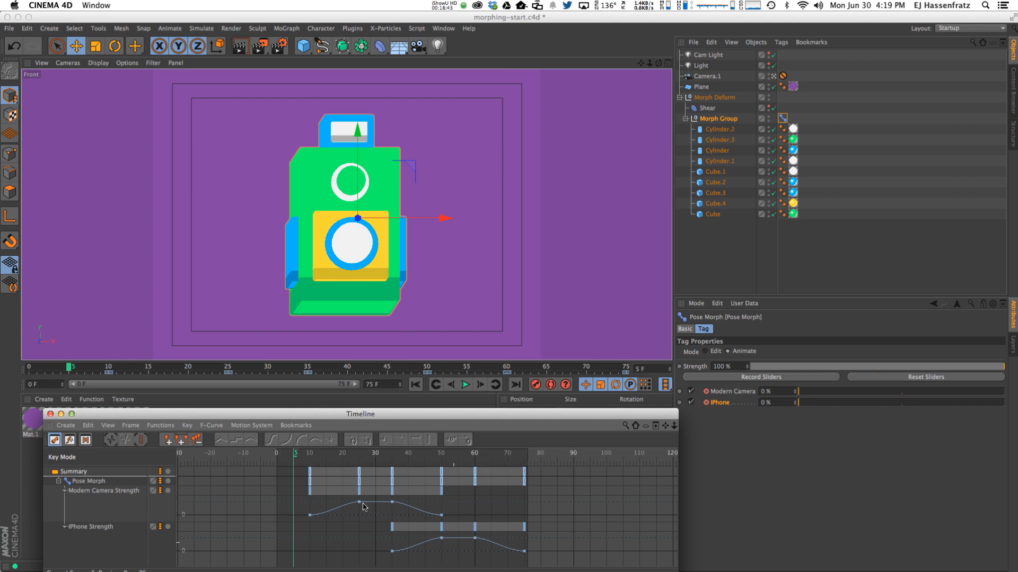
{"action": "left_click_drag", "start_coordinate": [273, 471], "coordinate": [526, 556]}
{"action": "left_click_drag", "start_coordinate": [525, 463], "coordinate": [474, 464]}
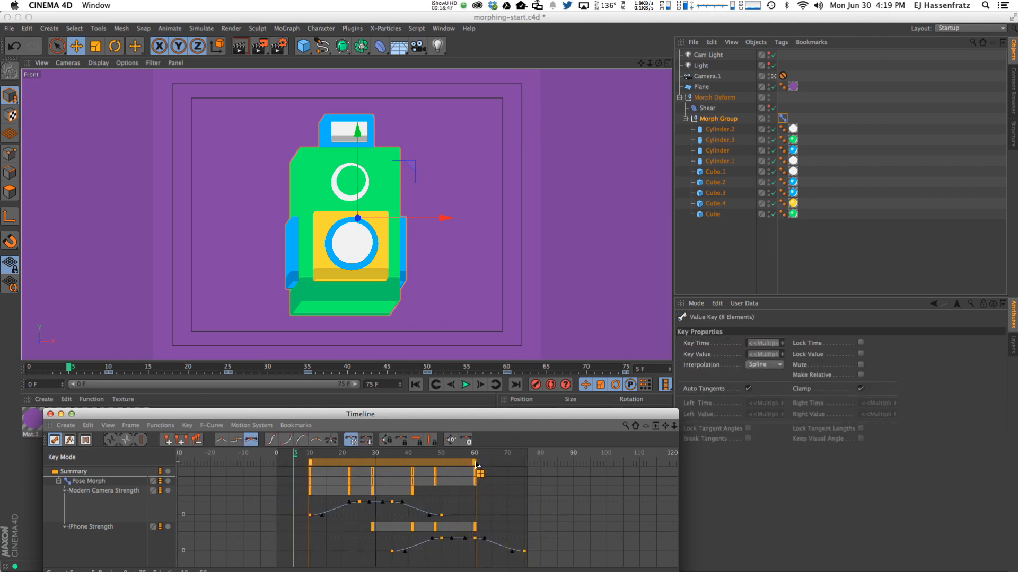
Snap the key range's end to frame 60 and set the animation length to 60 frames.
{"action": "left_click", "coordinate": [371, 384]}
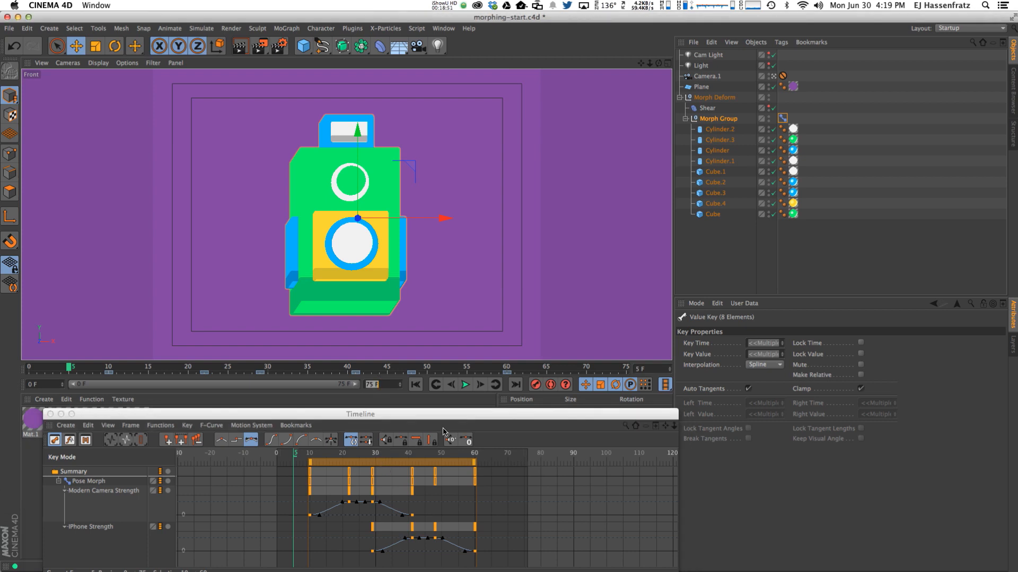
{"action": "type", "text": "60"}
{"action": "key", "text": "Return"}
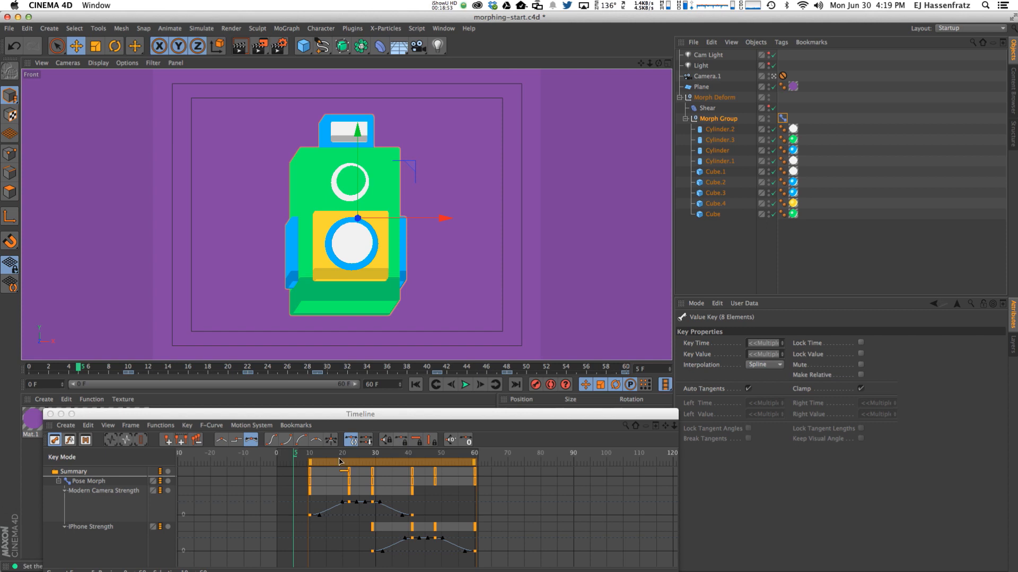
Enlarge and reposition the Timeline, deselect the keys, and play the faster morph.
{"action": "left_click_drag", "start_coordinate": [302, 417], "coordinate": [296, 256]}
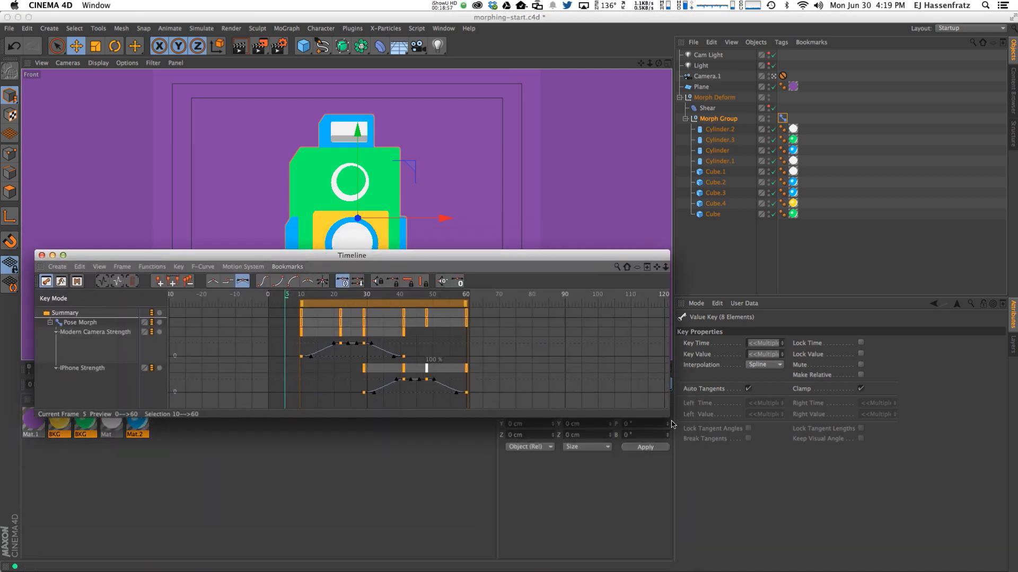
{"action": "left_click_drag", "start_coordinate": [686, 486], "coordinate": [705, 534]}
{"action": "left_click_drag", "start_coordinate": [528, 257], "coordinate": [547, 294]}
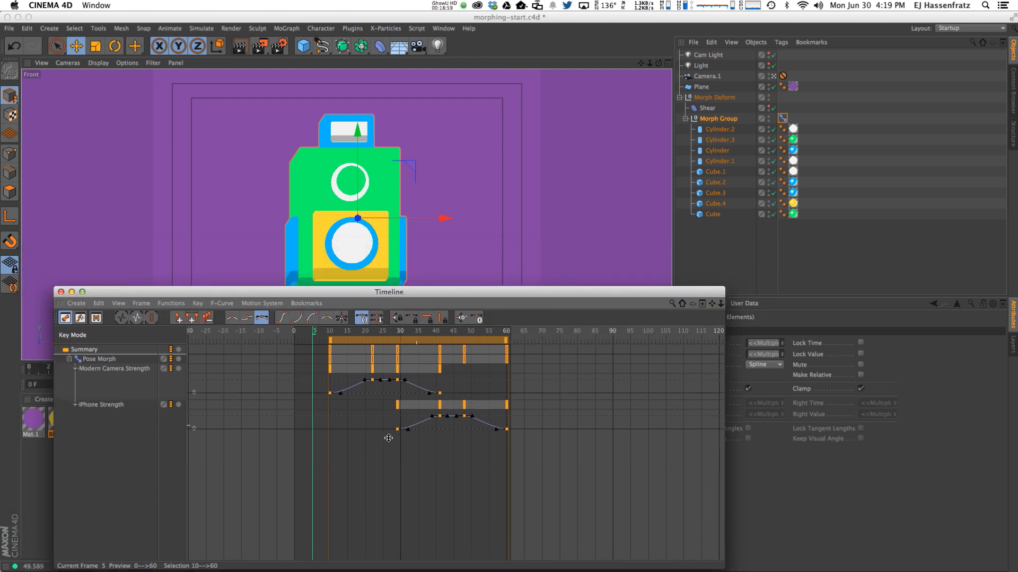
{"action": "left_click", "coordinate": [385, 436]}
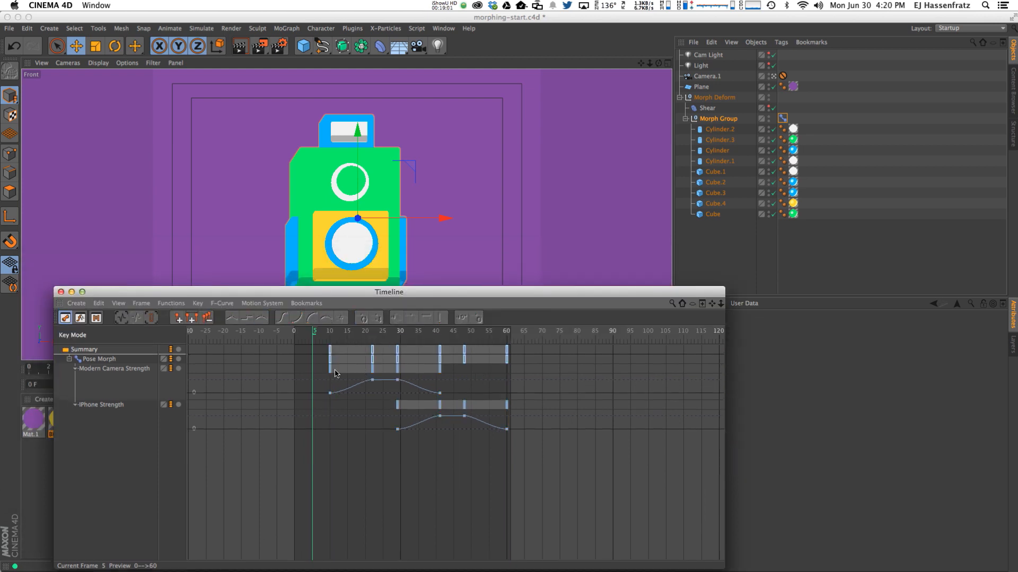
{"action": "left_click_drag", "start_coordinate": [360, 293], "coordinate": [380, 423]}
{"action": "left_click", "coordinate": [467, 385]}
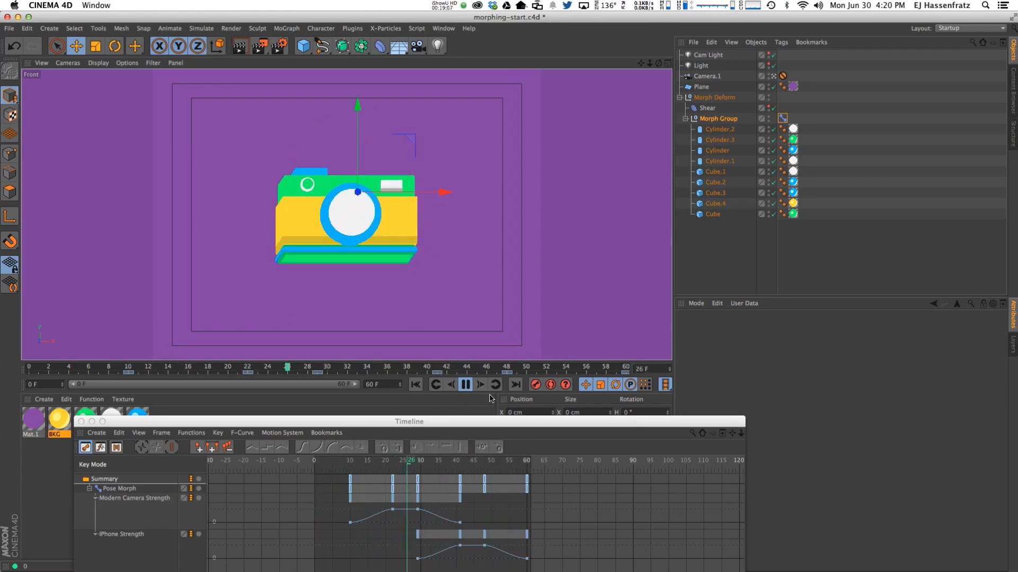
Pause playback and shorten the frame-10 Modern Camera key's tangents from ±2.55 F to ±1.35 F.
{"action": "left_click", "coordinate": [465, 386]}
{"action": "left_click_drag", "start_coordinate": [461, 421], "coordinate": [460, 404]}
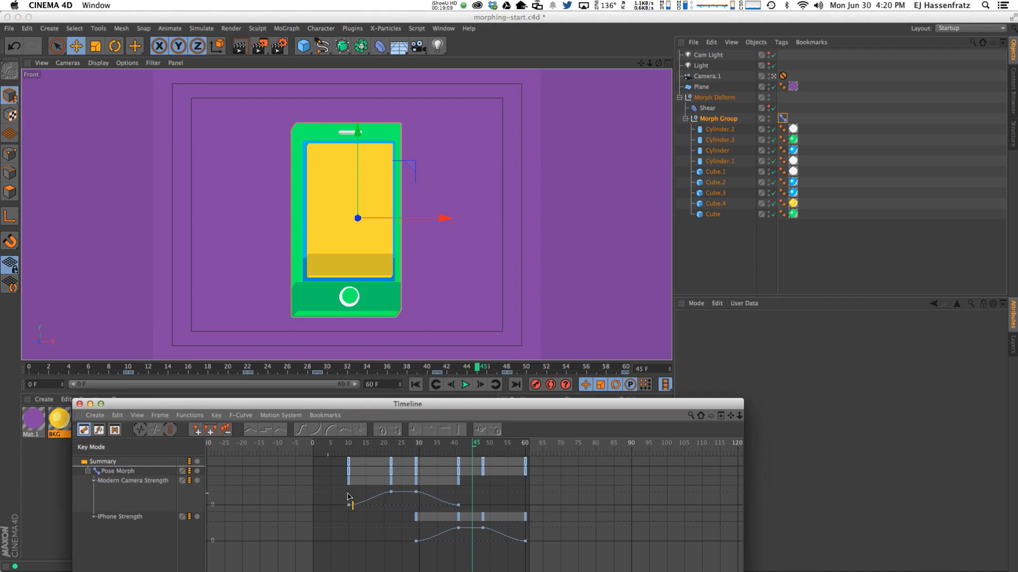
{"action": "left_click", "coordinate": [349, 505]}
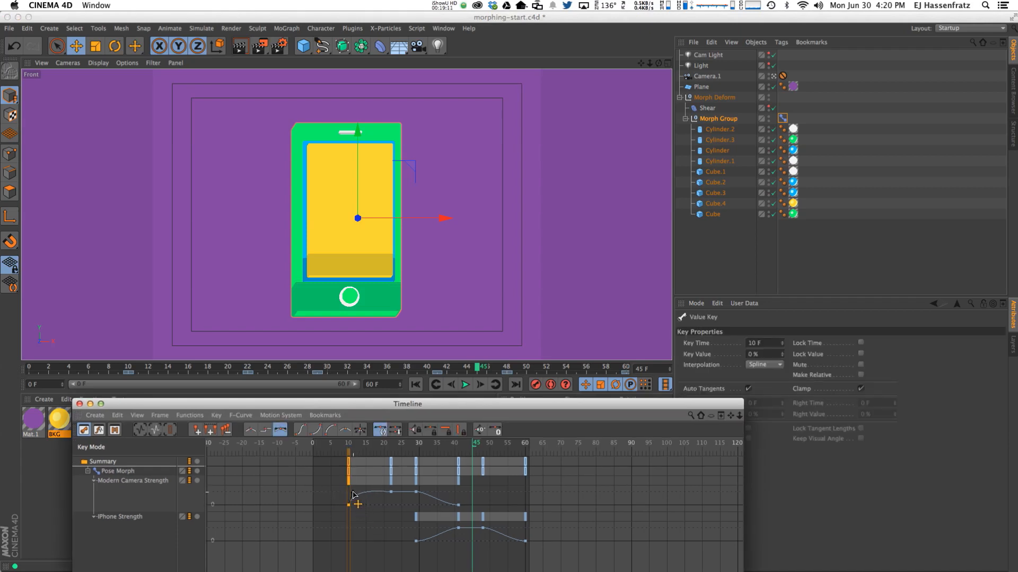
{"action": "left_click_drag", "start_coordinate": [356, 494], "coordinate": [357, 492]}
{"action": "mouse_move", "coordinate": [366, 444]}
{"action": "left_mouse_down"}
{"action": "mouse_move", "coordinate": [406, 446]}
{"action": "mouse_move", "coordinate": [354, 450]}
{"action": "mouse_move", "coordinate": [379, 451]}
{"action": "mouse_move", "coordinate": [365, 457]}
{"action": "left_mouse_up"}
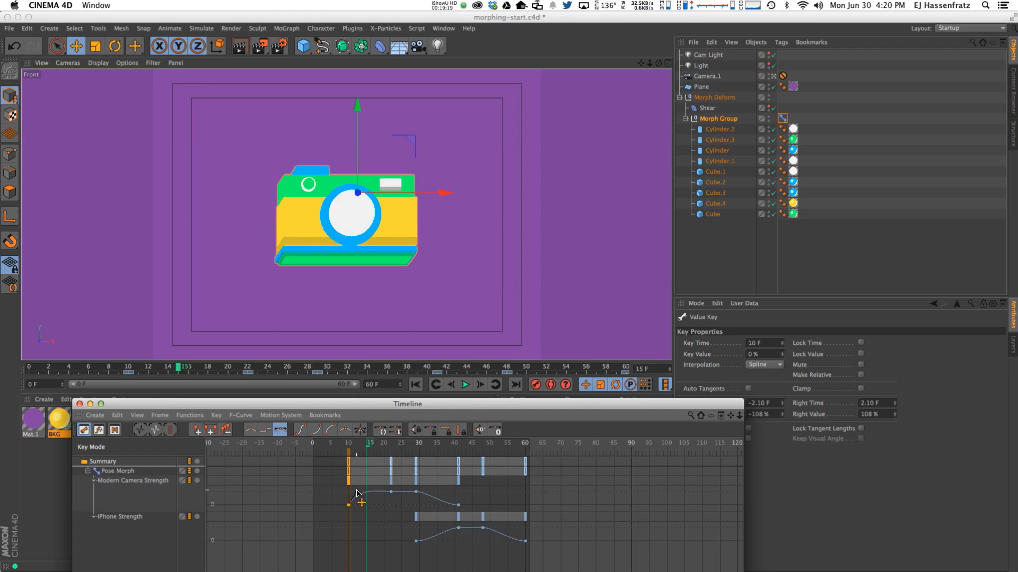
Preview the overshoot with the Pose Morph slider, reselect the frame-10 key, and scrub around it.
{"action": "left_click", "coordinate": [783, 118]}
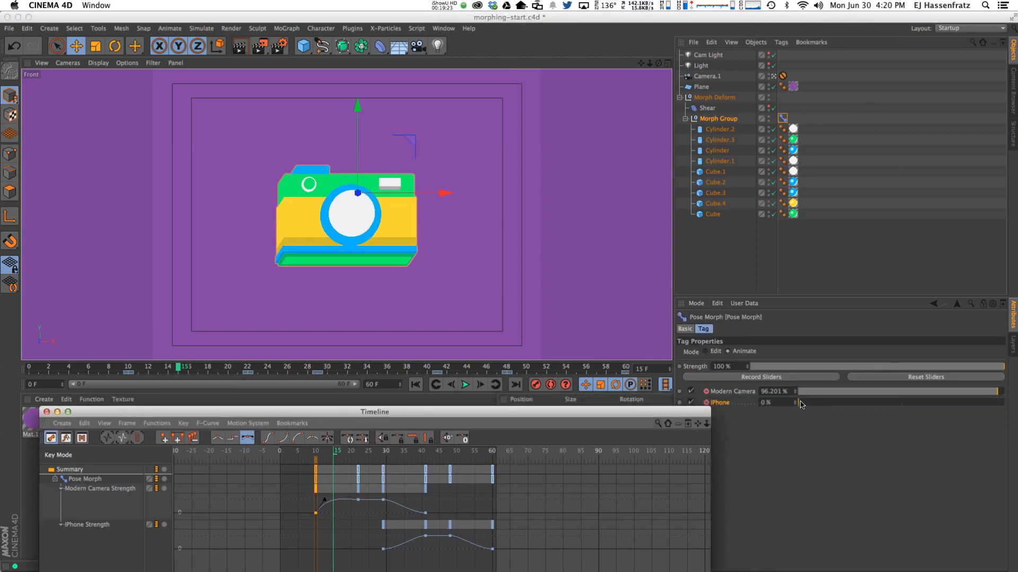
{"action": "left_click_drag", "start_coordinate": [795, 394], "coordinate": [795, 394]}
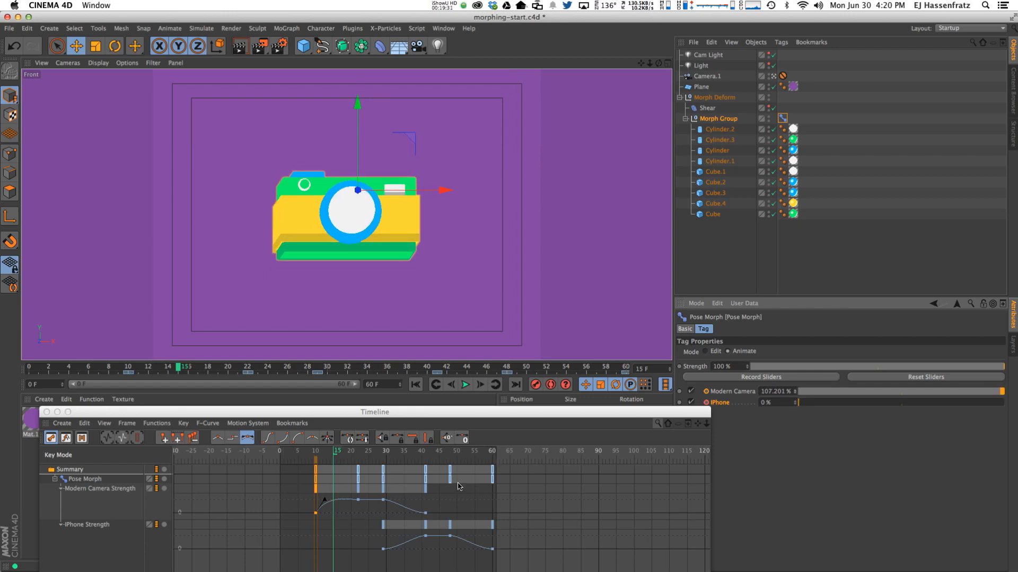
{"action": "left_click", "coordinate": [324, 522]}
{"action": "left_click", "coordinate": [316, 513]}
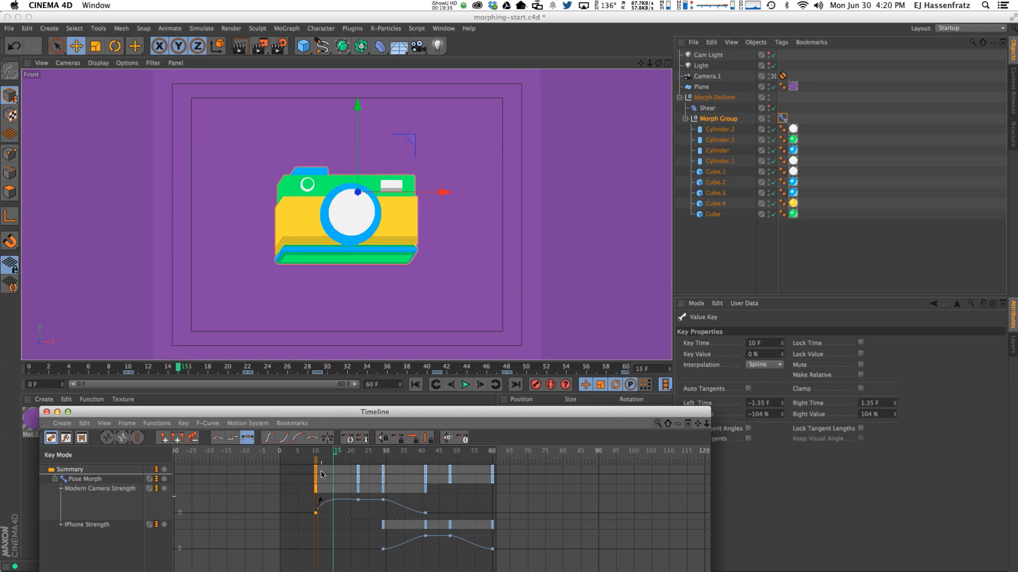
{"action": "mouse_move", "coordinate": [307, 453]}
{"action": "left_mouse_down"}
{"action": "mouse_move", "coordinate": [365, 455]}
{"action": "mouse_move", "coordinate": [318, 461]}
{"action": "mouse_move", "coordinate": [351, 461]}
{"action": "left_mouse_up"}
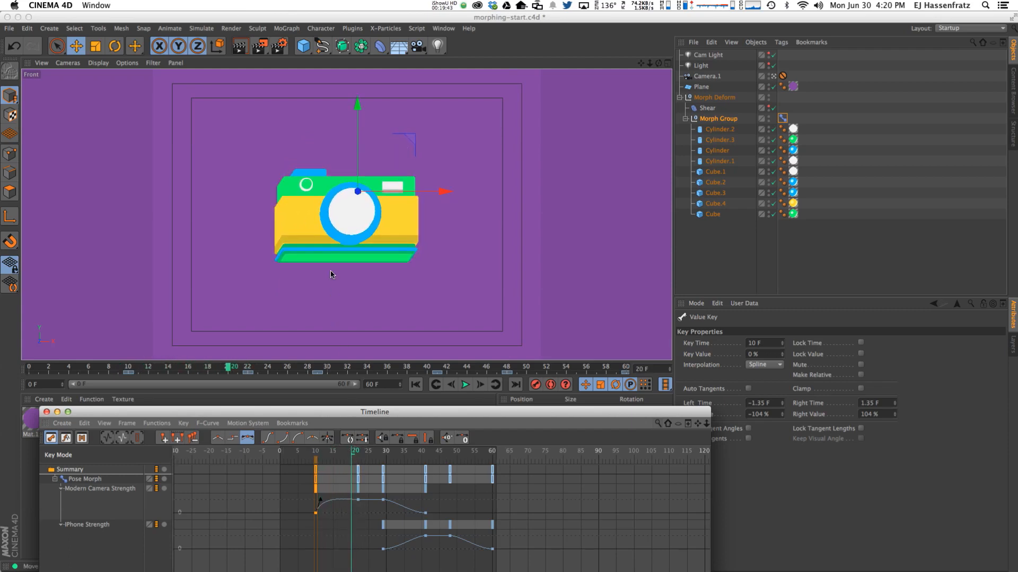
Select the blue strip Cube.3 and view its size and fillet settings.
{"action": "left_click", "coordinate": [333, 252]}
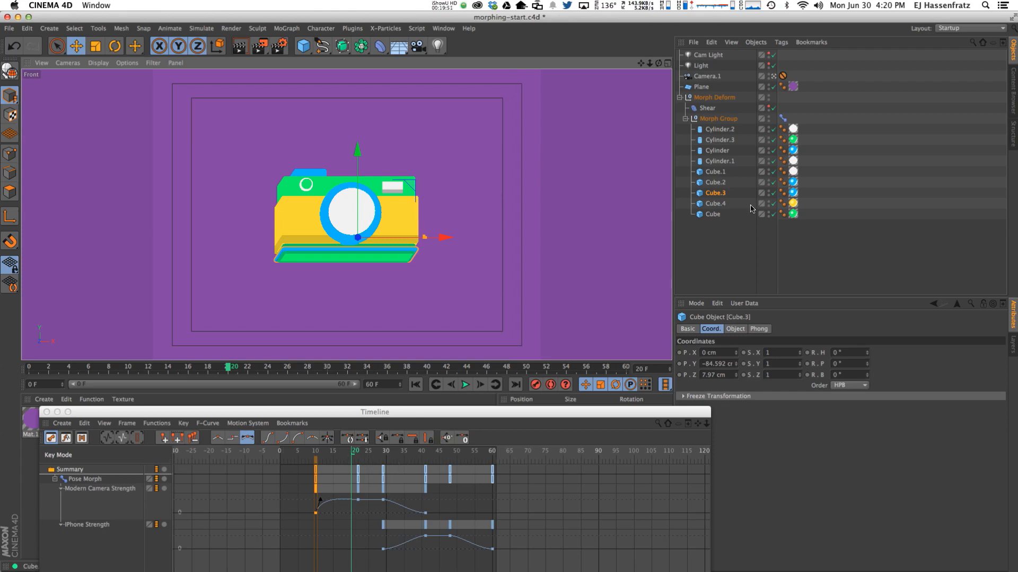
{"action": "left_click", "coordinate": [735, 329]}
{"action": "left_click_drag", "start_coordinate": [685, 418], "coordinate": [650, 416]}
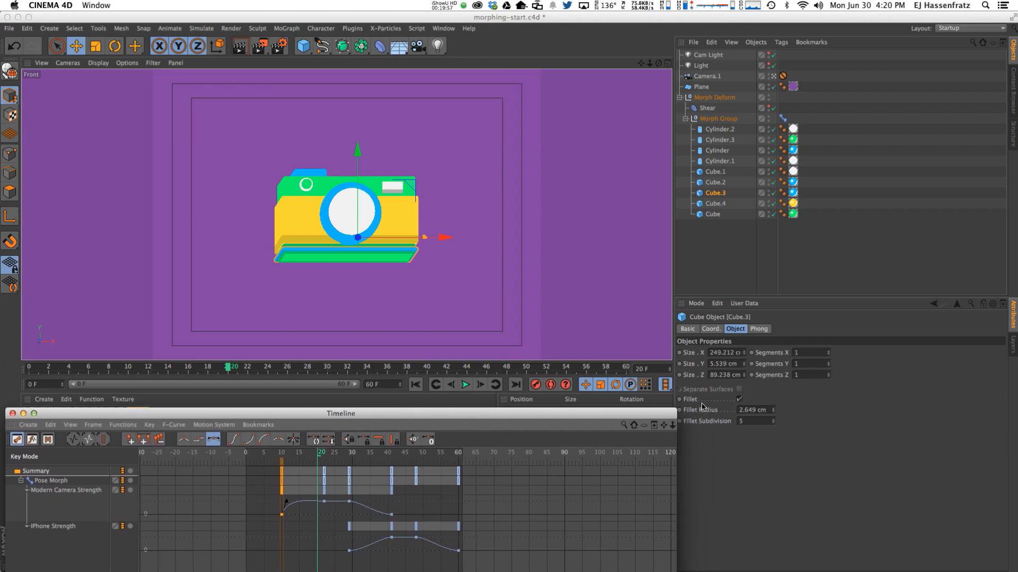
Toggle the Pose Morph tag to Edit, inspect the green base, switch back to Animate, and scrub frames 10–19.
{"action": "left_click", "coordinate": [782, 119]}
{"action": "left_click", "coordinate": [714, 351]}
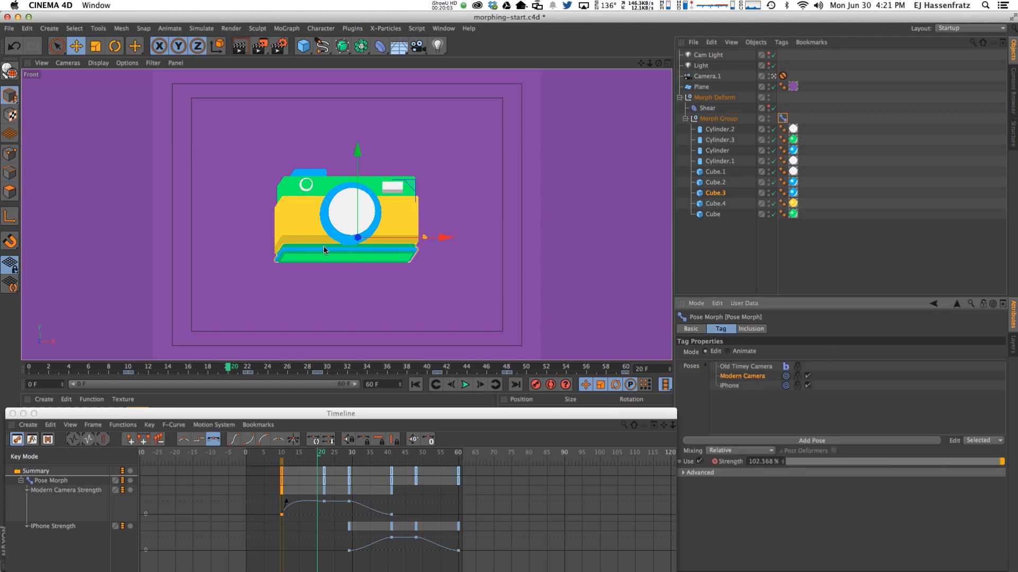
{"action": "left_click", "coordinate": [337, 253]}
{"action": "left_click", "coordinate": [711, 329]}
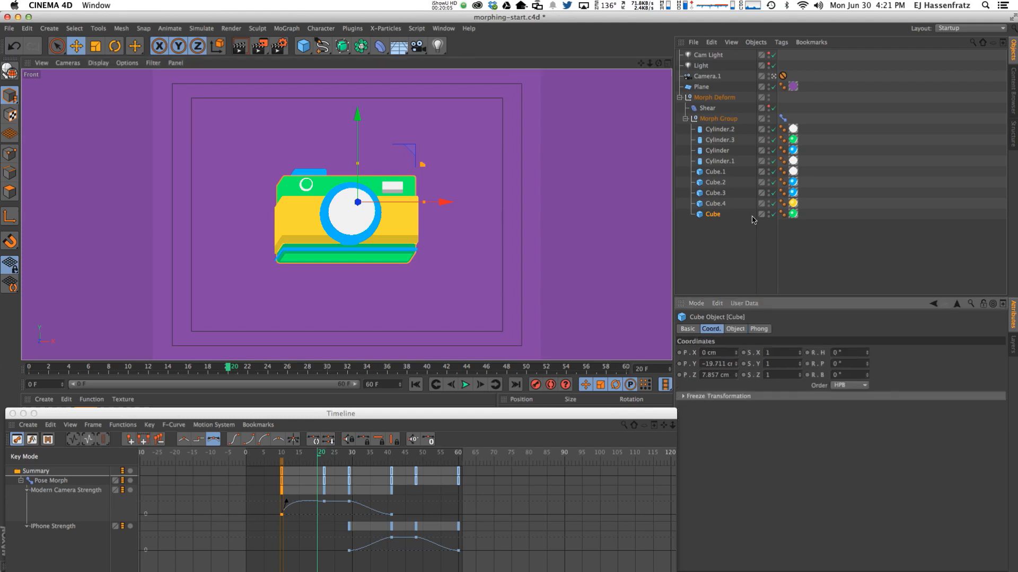
{"action": "left_click", "coordinate": [784, 117]}
{"action": "left_click", "coordinate": [736, 352]}
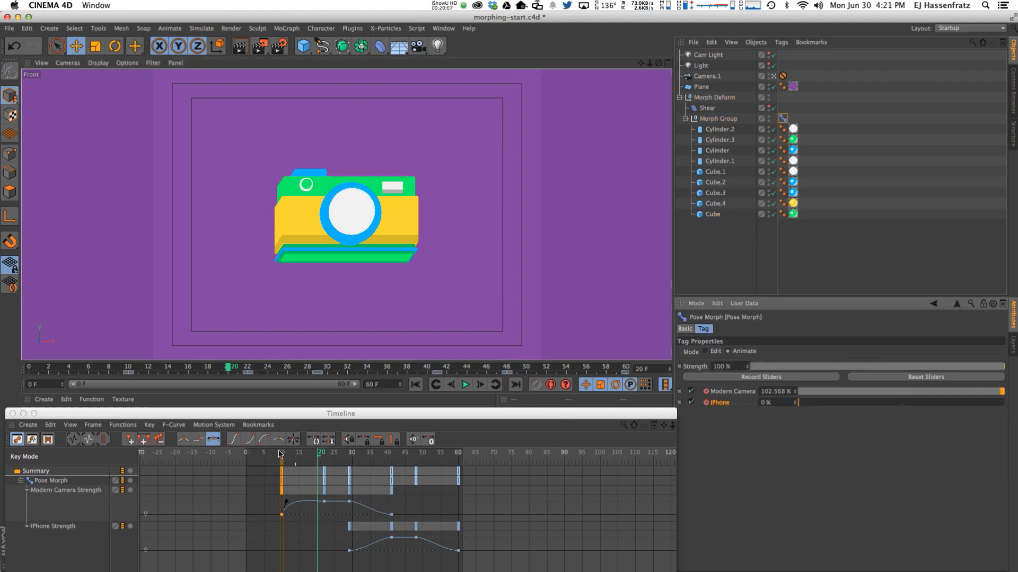
{"action": "left_click_drag", "start_coordinate": [281, 457], "coordinate": [308, 459]}
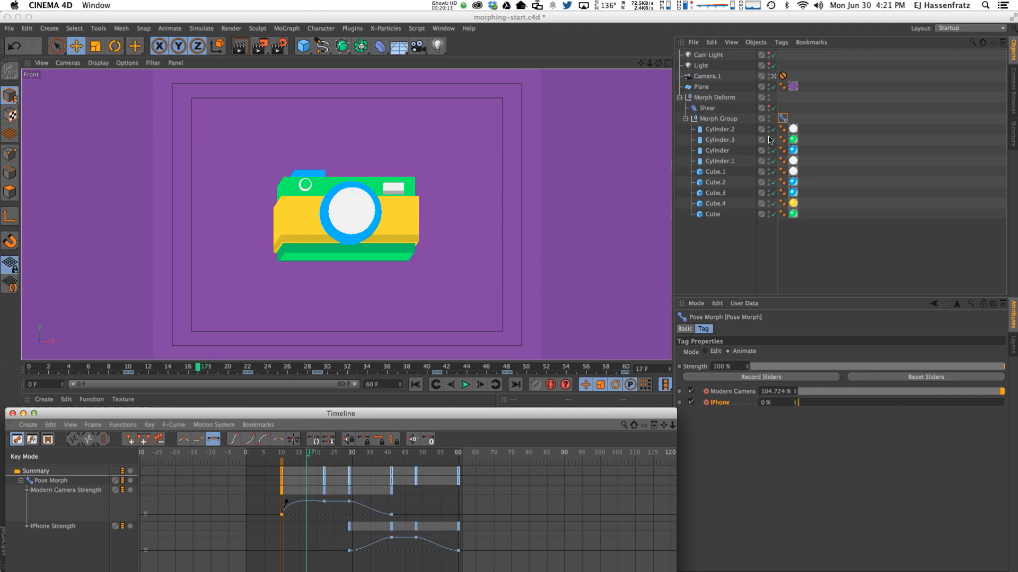
At frame 8, put the Pose Morph tag in Edit mode with Edit set to In Place and Strength 100%.
{"action": "left_click", "coordinate": [782, 118]}
{"action": "left_click", "coordinate": [706, 352]}
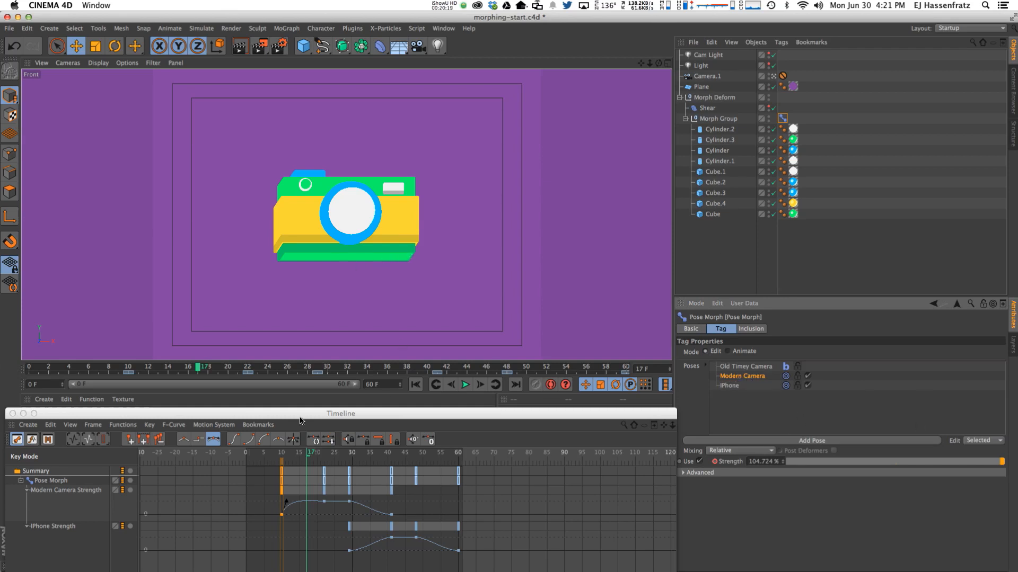
{"action": "left_click", "coordinate": [276, 453]}
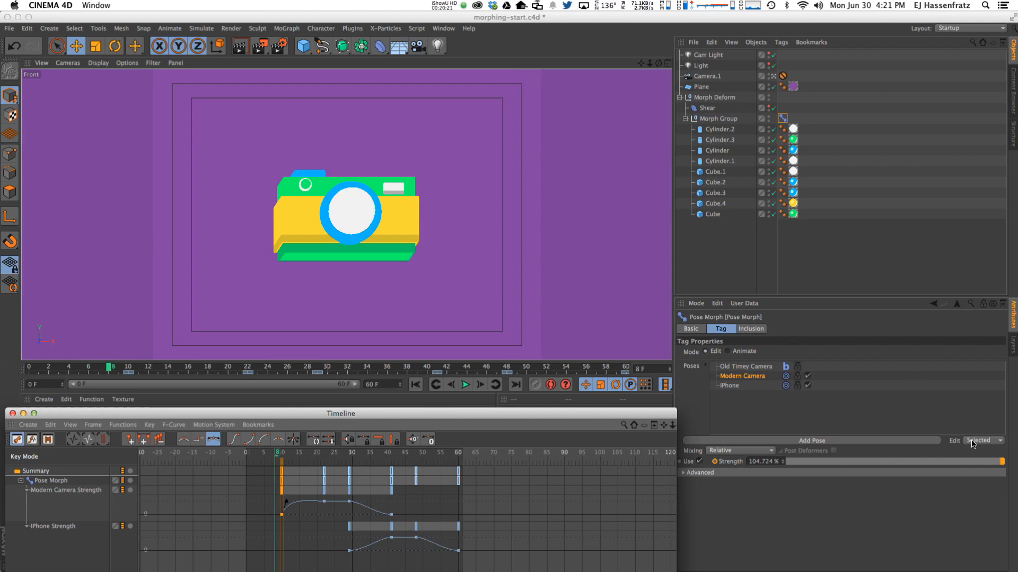
{"action": "left_click", "coordinate": [748, 378]}
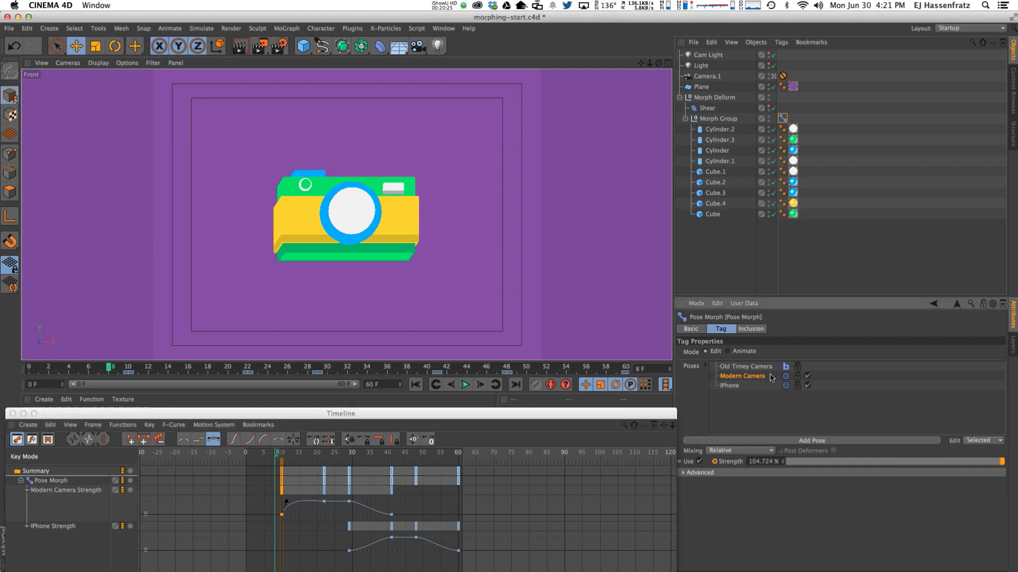
{"action": "left_click", "coordinate": [983, 440]}
{"action": "left_click", "coordinate": [981, 476]}
{"action": "left_click_drag", "start_coordinate": [807, 461], "coordinate": [1015, 466]}
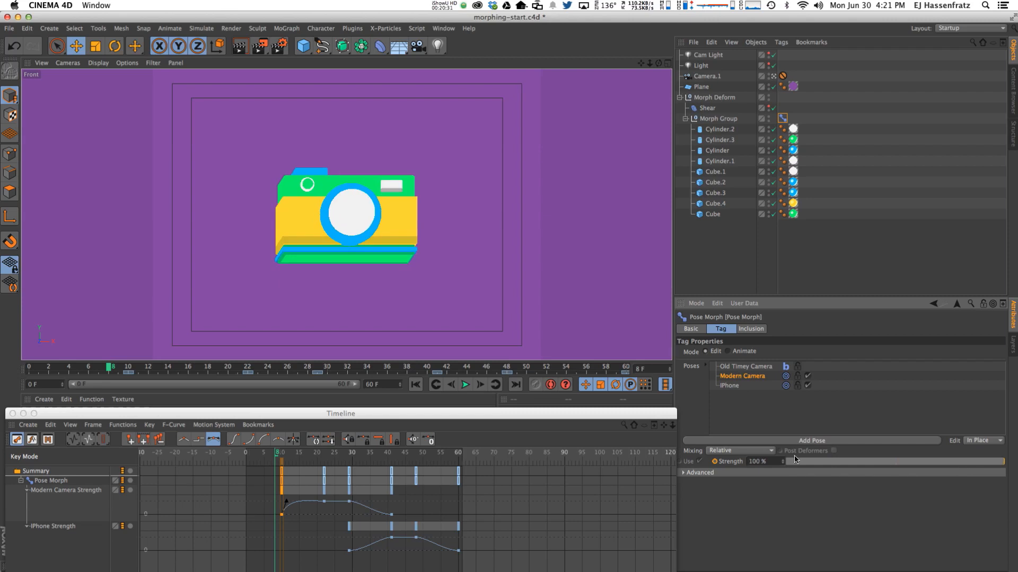
Select Cube.3 and lower its Fillet Radius, opening the value for direct entry.
{"action": "left_click", "coordinate": [307, 247]}
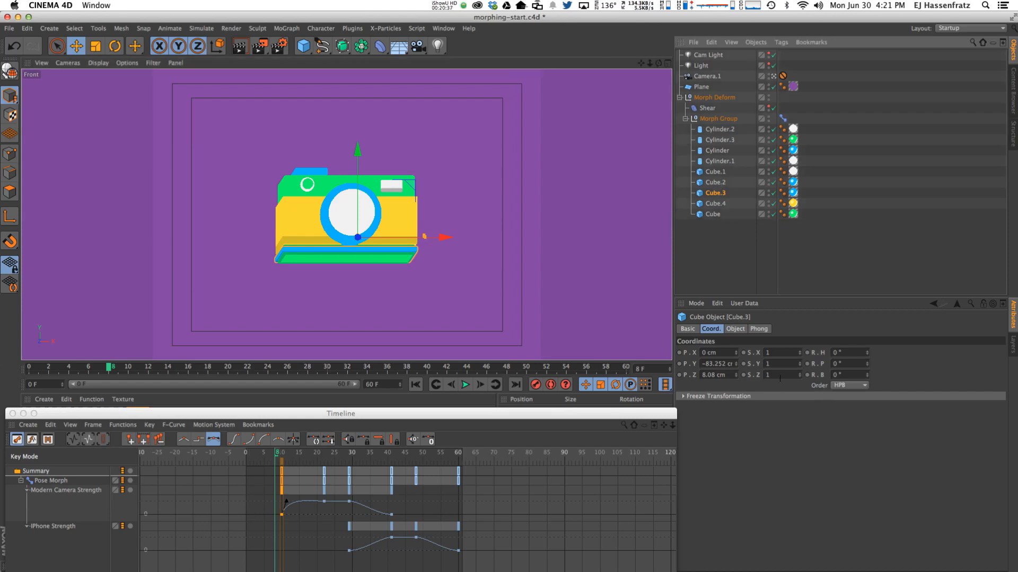
{"action": "left_click", "coordinate": [736, 328]}
{"action": "left_click", "coordinate": [773, 412]}
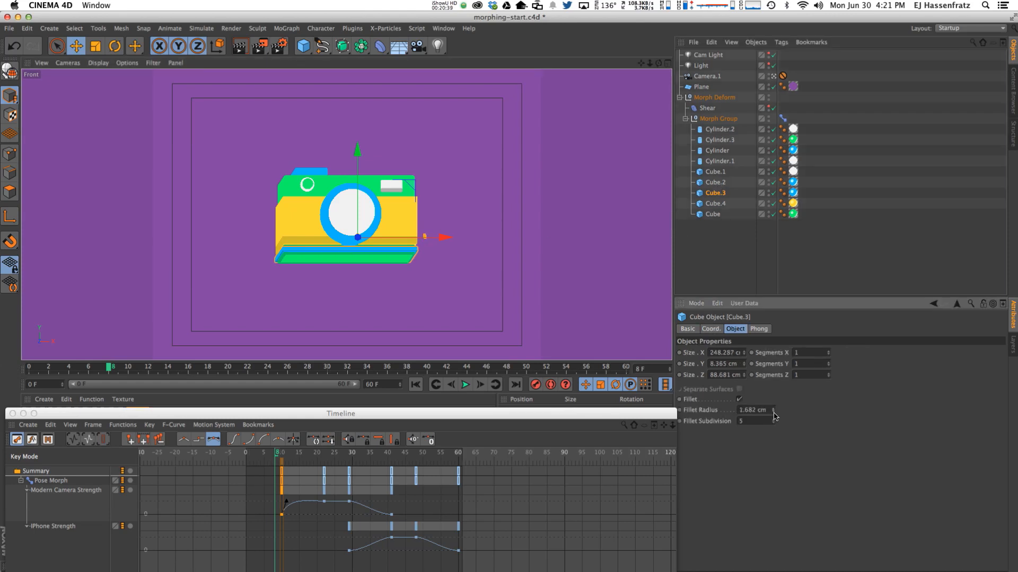
{"action": "double_click", "coordinate": [761, 409]}
Enter a 1 cm fillet radius, return to the Pose Morph sliders, and scrub to frame 20.
{"action": "type", "text": "1"}
{"action": "left_click", "coordinate": [782, 118]}
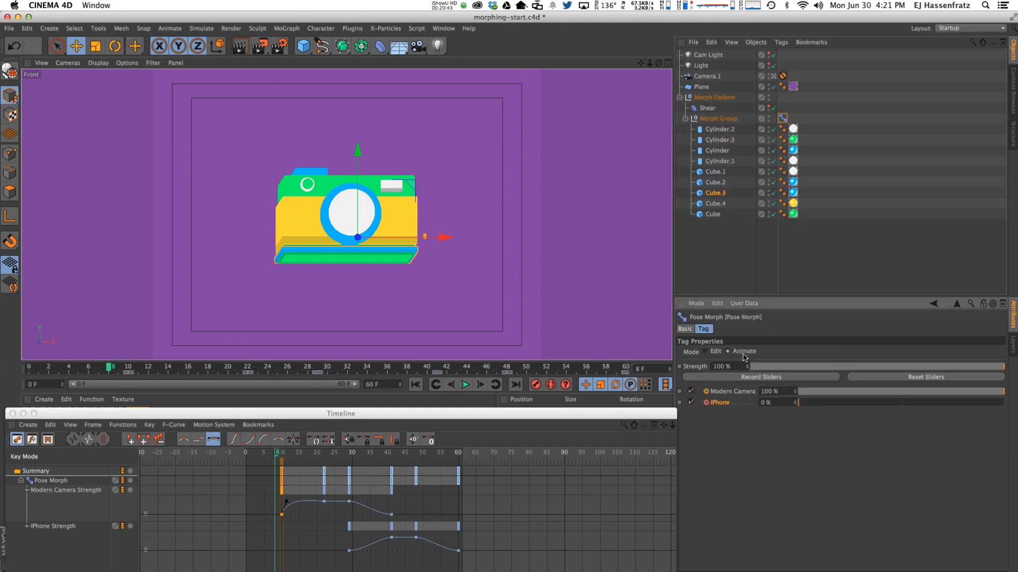
{"action": "left_click_drag", "start_coordinate": [278, 453], "coordinate": [336, 459]}
{"action": "left_click", "coordinate": [319, 456]}
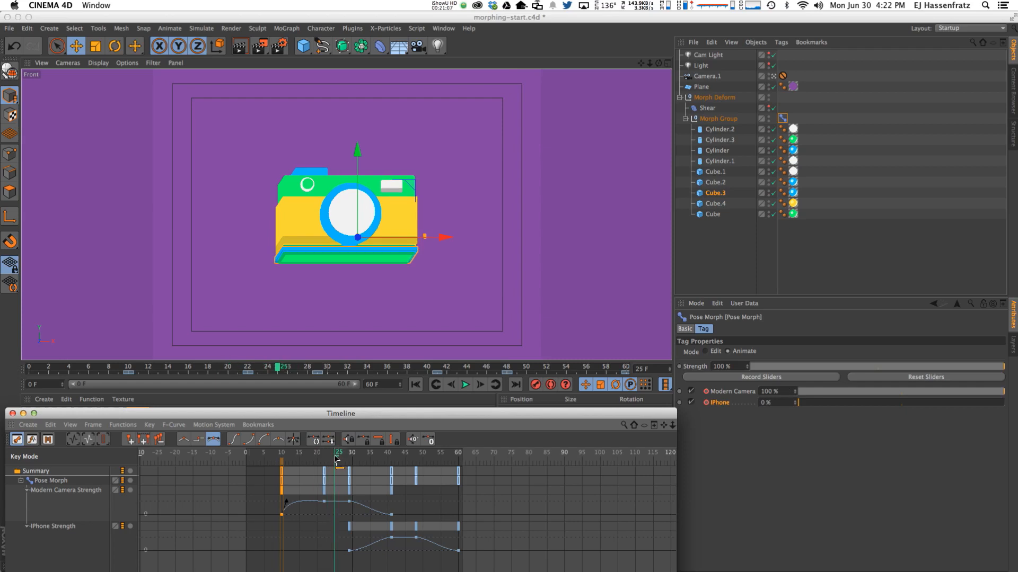
Scrub forward as the camera becomes the iPhone and select the iPhone Strength key at frame 29.
{"action": "left_click", "coordinate": [786, 120]}
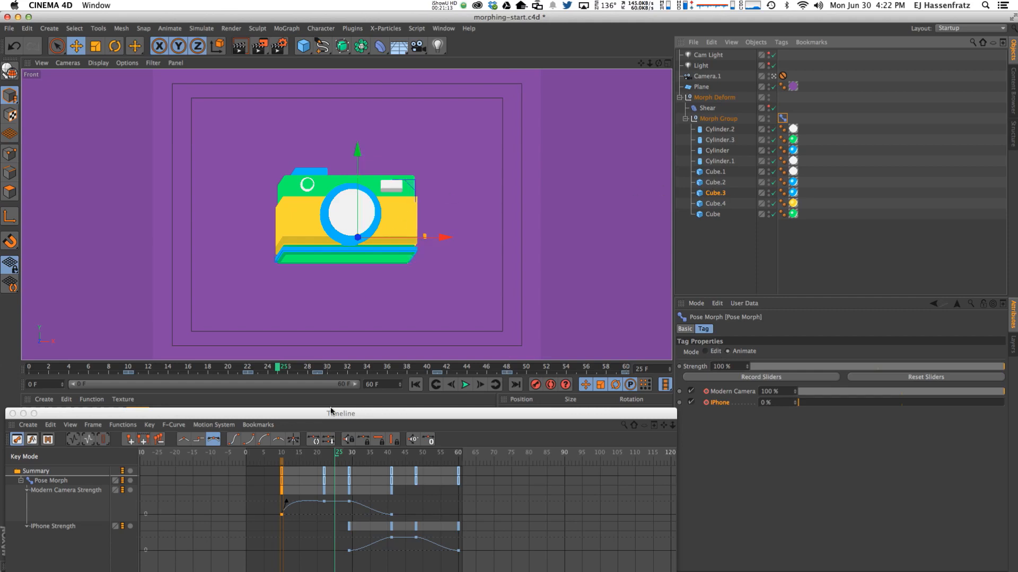
{"action": "left_click_drag", "start_coordinate": [334, 453], "coordinate": [342, 548]}
{"action": "left_click", "coordinate": [349, 552]}
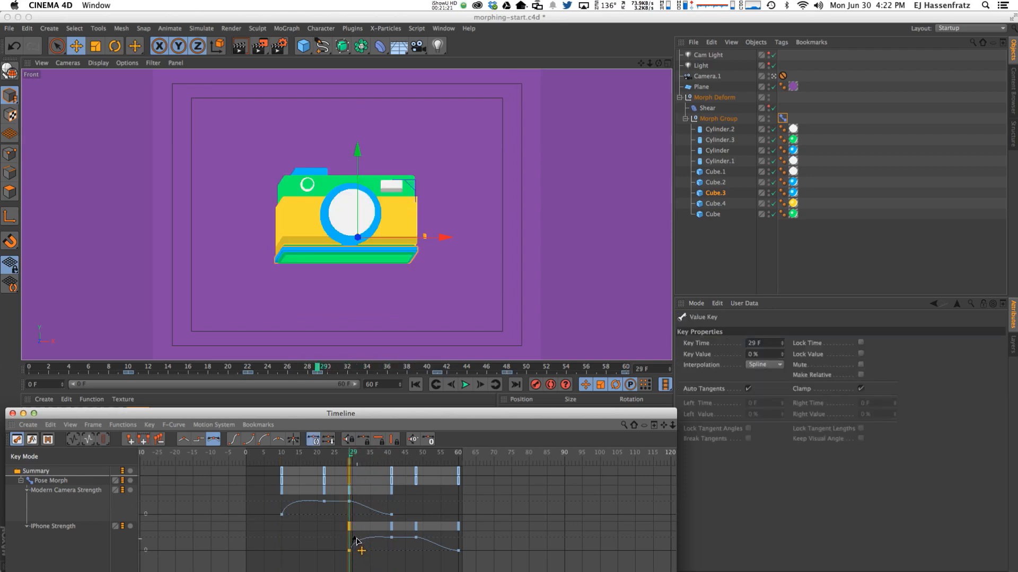
Steepen the iPhone Strength key's tangent at frame 29 and scrub to preview the phone overshoot.
{"action": "left_click_drag", "start_coordinate": [357, 541], "coordinate": [373, 544]}
{"action": "left_click_drag", "start_coordinate": [329, 410], "coordinate": [340, 244]}
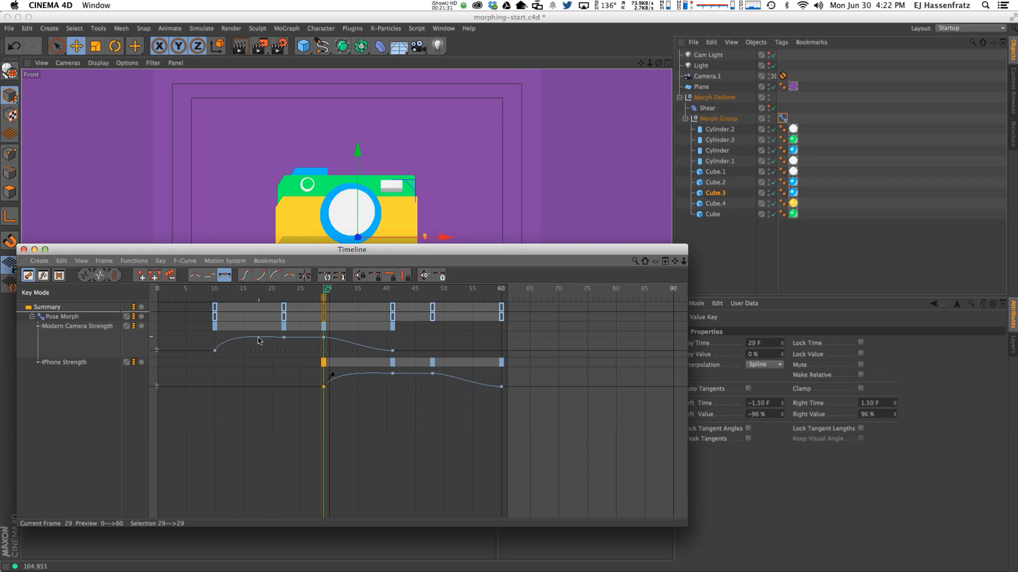
{"action": "left_click_drag", "start_coordinate": [350, 249], "coordinate": [392, 410]}
{"action": "mouse_move", "coordinate": [325, 369]}
{"action": "left_mouse_down"}
{"action": "mouse_move", "coordinate": [410, 379]}
{"action": "mouse_move", "coordinate": [401, 381]}
{"action": "left_mouse_up"}
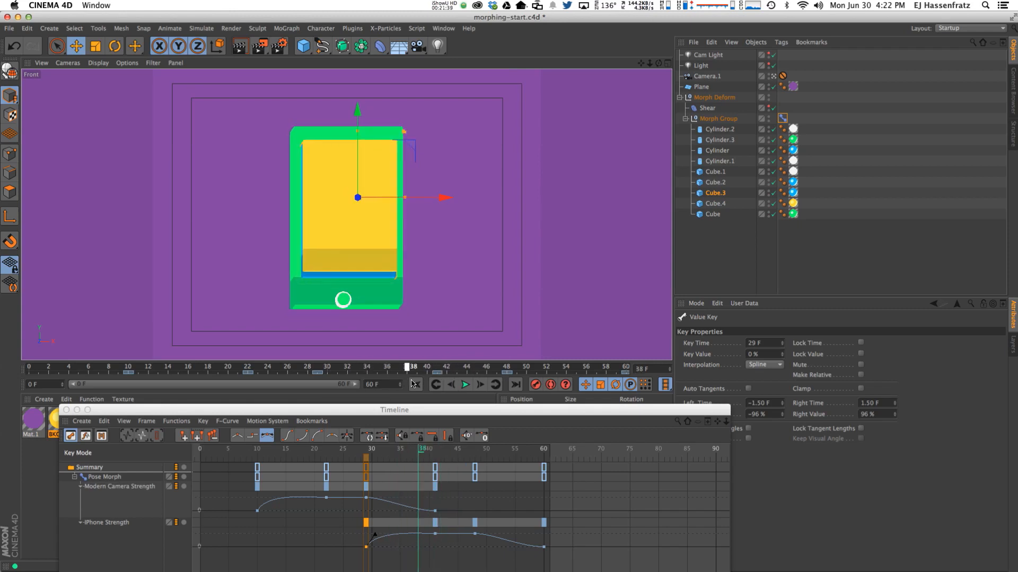
{"action": "left_click", "coordinate": [377, 552]}
{"action": "left_click_drag", "start_coordinate": [374, 537], "coordinate": [372, 536]}
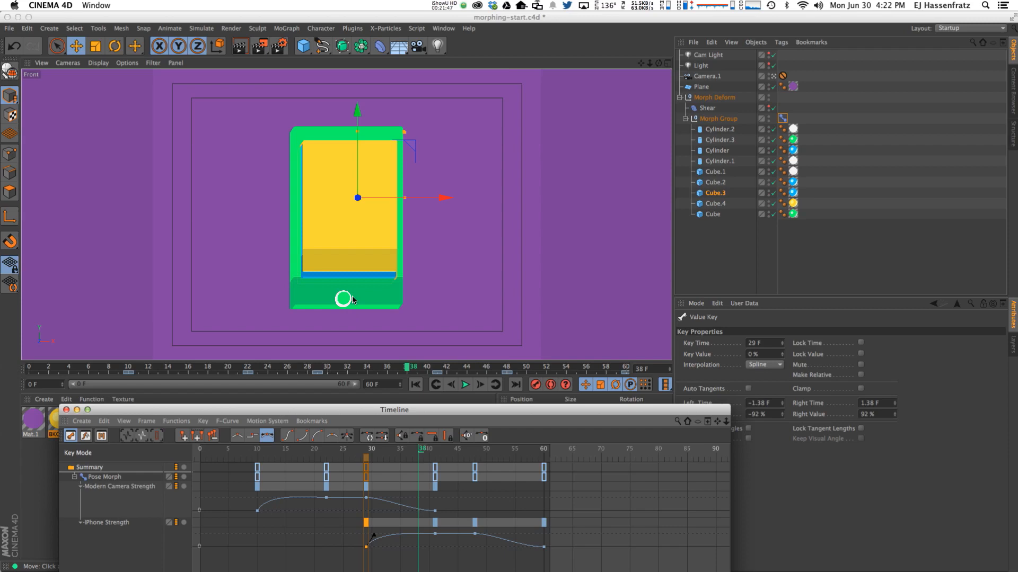
{"action": "left_click_drag", "start_coordinate": [379, 450], "coordinate": [418, 460]}
{"action": "left_click_drag", "start_coordinate": [373, 536], "coordinate": [375, 534]}
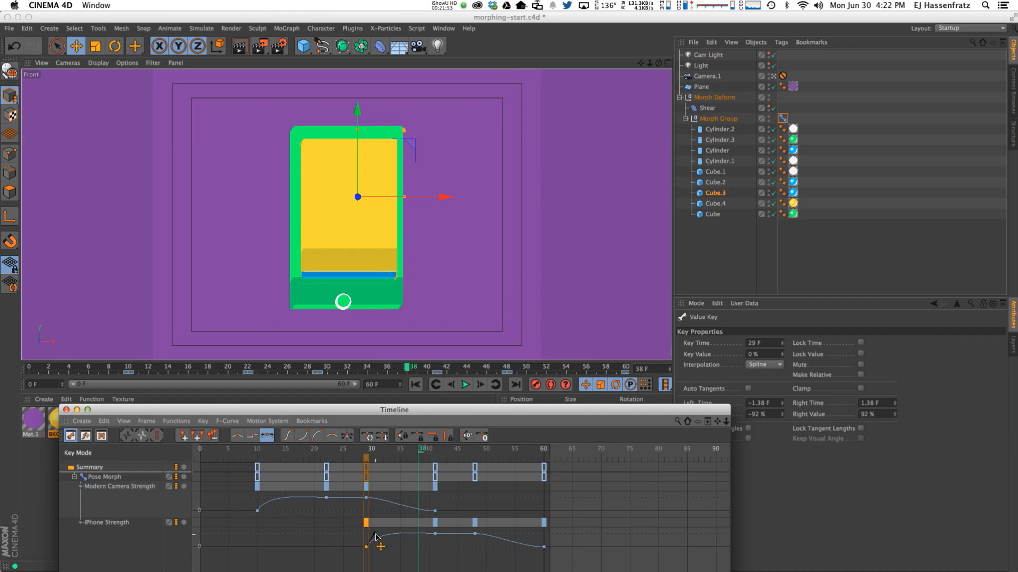
{"action": "left_click_drag", "start_coordinate": [373, 451], "coordinate": [430, 463]}
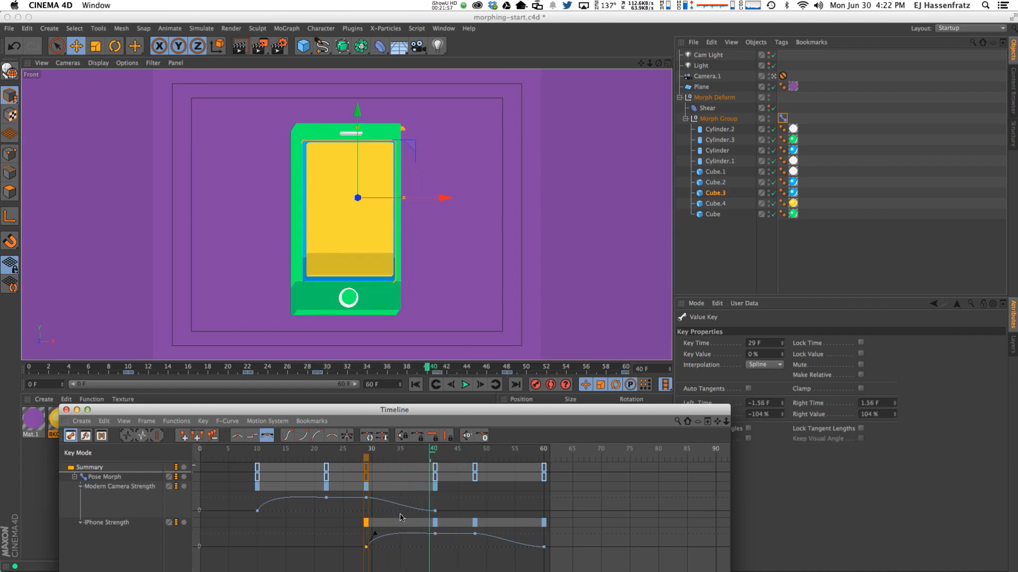
{"action": "left_click_drag", "start_coordinate": [374, 537], "coordinate": [374, 533]}
{"action": "left_click_drag", "start_coordinate": [369, 454], "coordinate": [451, 455]}
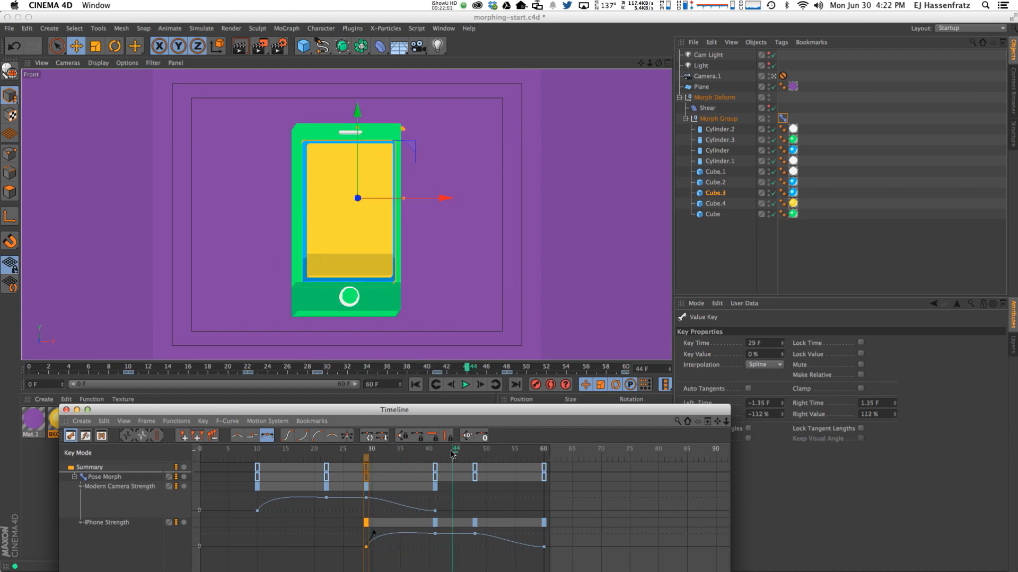
Select the Modern Camera key at frame 29 and iPhone key at frame 48, and disable Auto Tangents.
{"action": "left_click", "coordinate": [365, 498]}
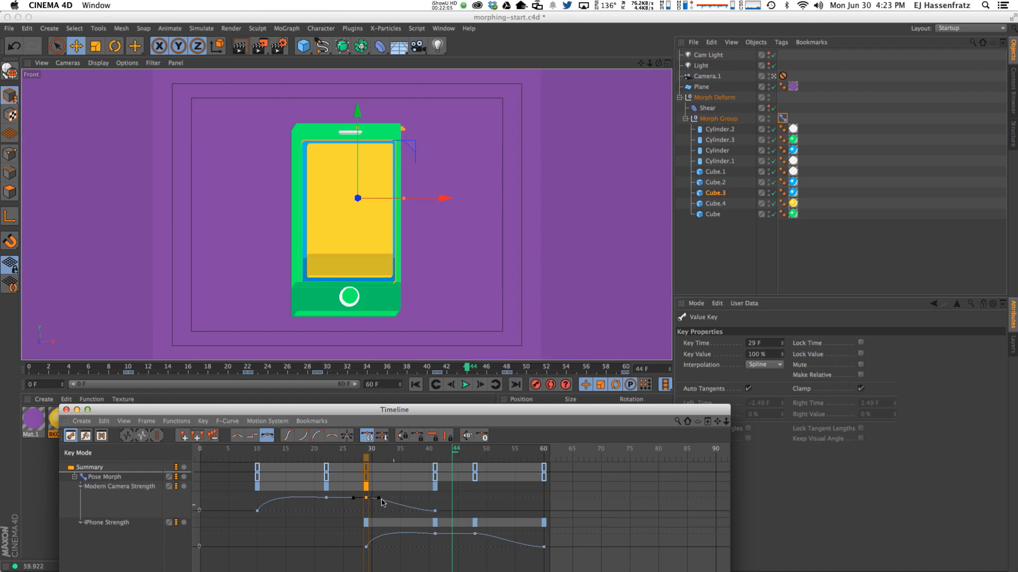
{"action": "left_click_drag", "start_coordinate": [379, 498], "coordinate": [373, 508]}
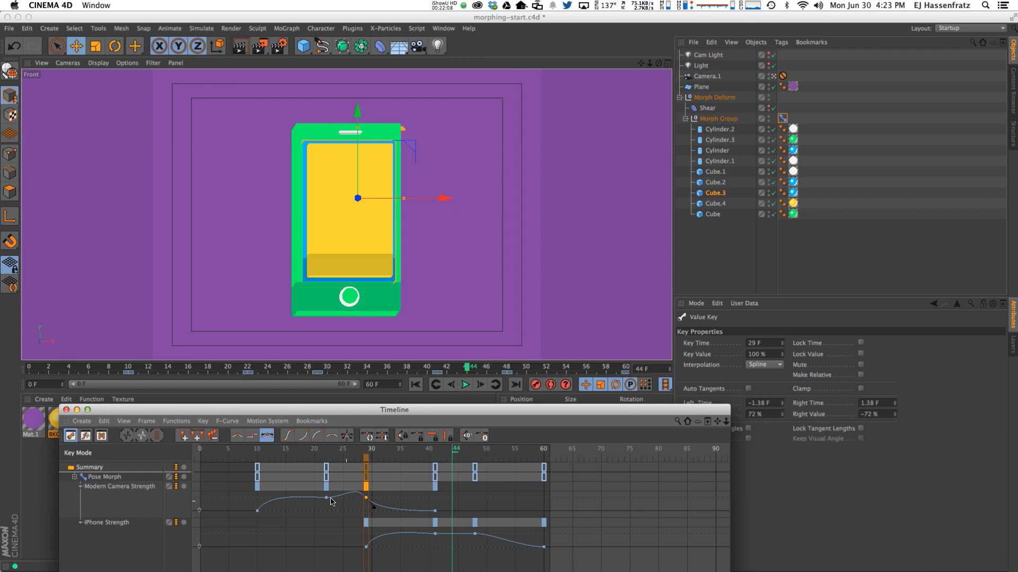
{"action": "key", "text": "super+z"}
{"action": "left_click", "coordinate": [368, 496]}
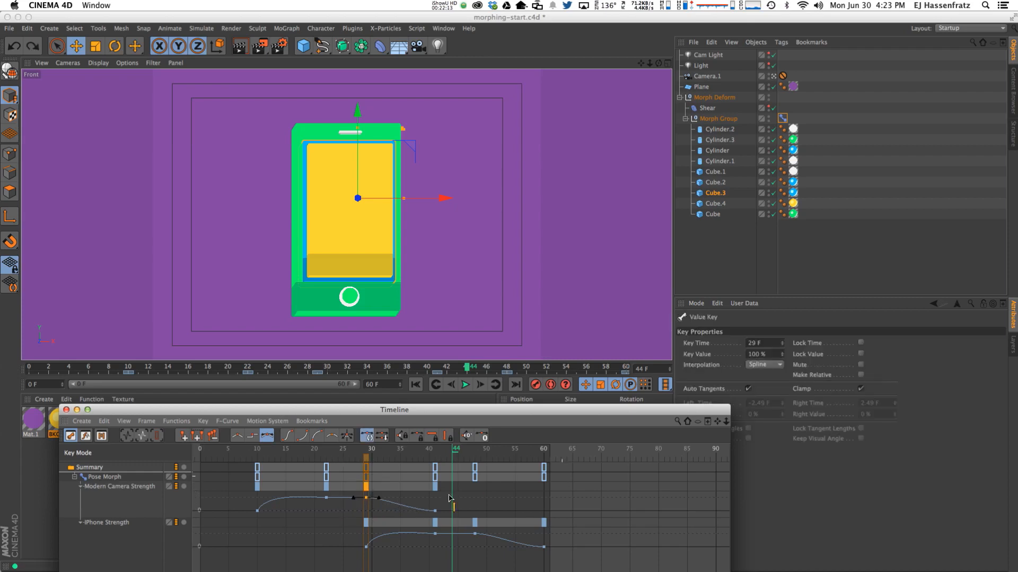
{"action": "left_click", "coordinate": [475, 523], "text": "shift"}
{"action": "left_click_drag", "start_coordinate": [684, 411], "coordinate": [652, 411]}
{"action": "left_click", "coordinate": [749, 389]}
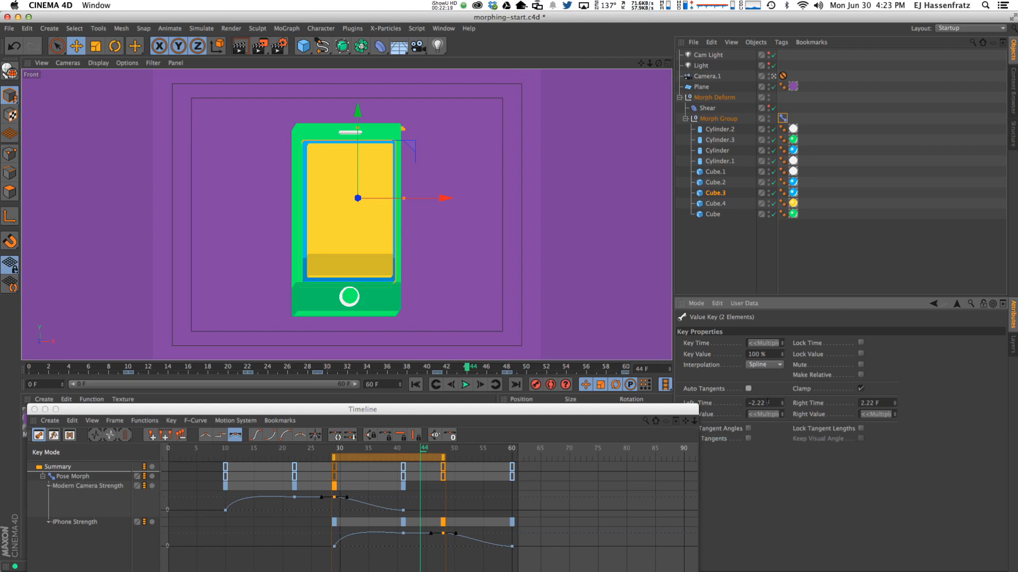
Turn off Clamp and enable Break Tangents on the selected keys.
{"action": "left_click", "coordinate": [861, 389]}
{"action": "left_click", "coordinate": [748, 439]}
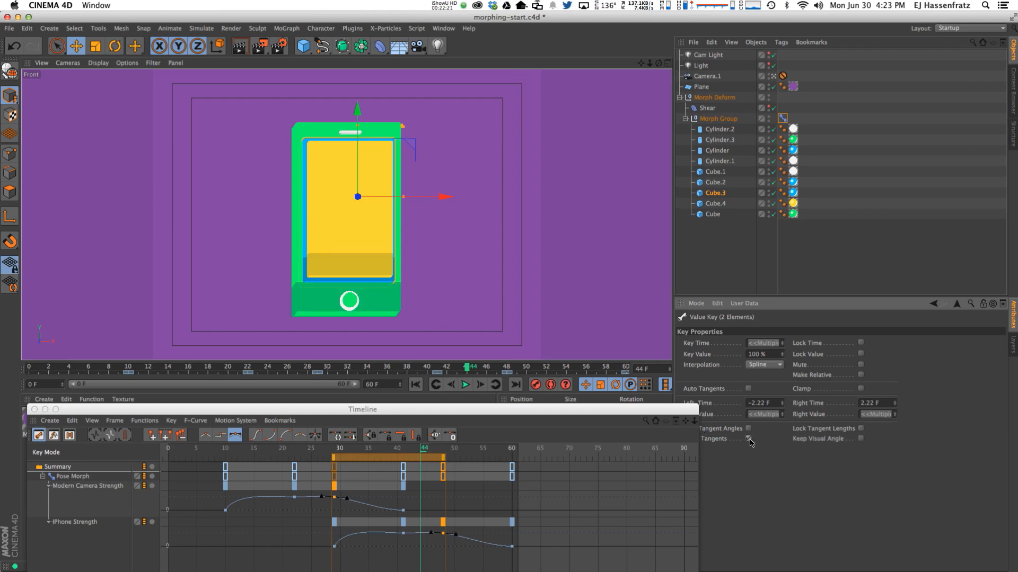
{"action": "left_click_drag", "start_coordinate": [684, 409], "coordinate": [656, 406]}
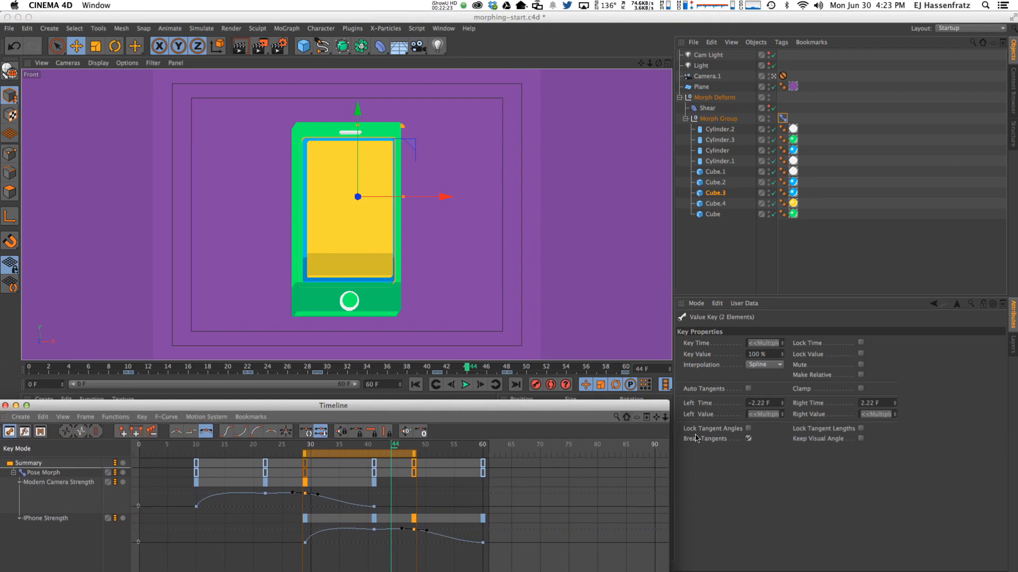
Reshape the tangents of the frame-48 iPhone key and frame-29 Modern Camera key for steeper easing.
{"action": "left_click", "coordinate": [413, 530]}
{"action": "mouse_move", "coordinate": [403, 533]}
{"action": "left_mouse_down"}
{"action": "mouse_move", "coordinate": [430, 541]}
{"action": "mouse_move", "coordinate": [401, 529]}
{"action": "left_mouse_up"}
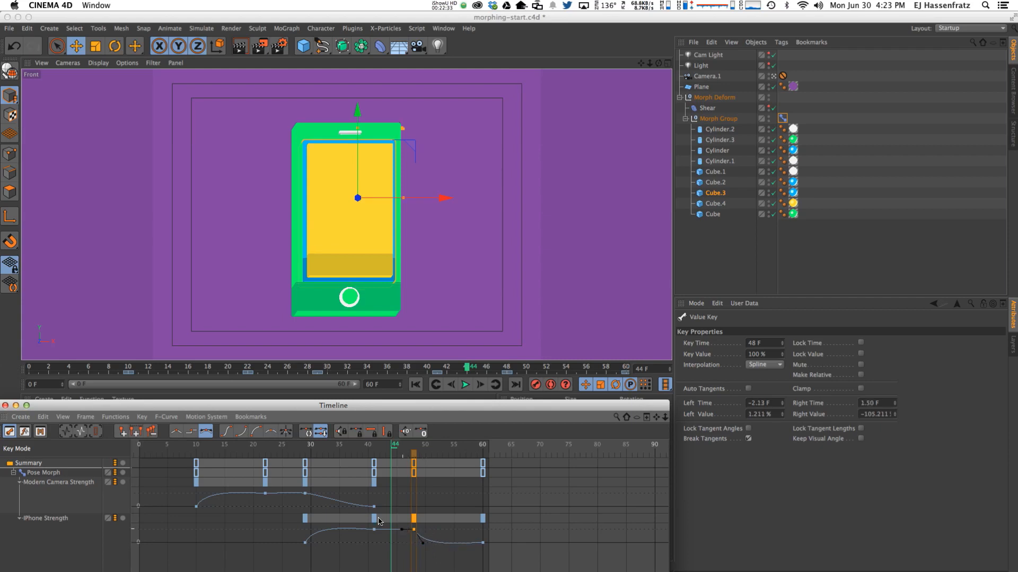
{"action": "left_click", "coordinate": [303, 494], "text": "shift"}
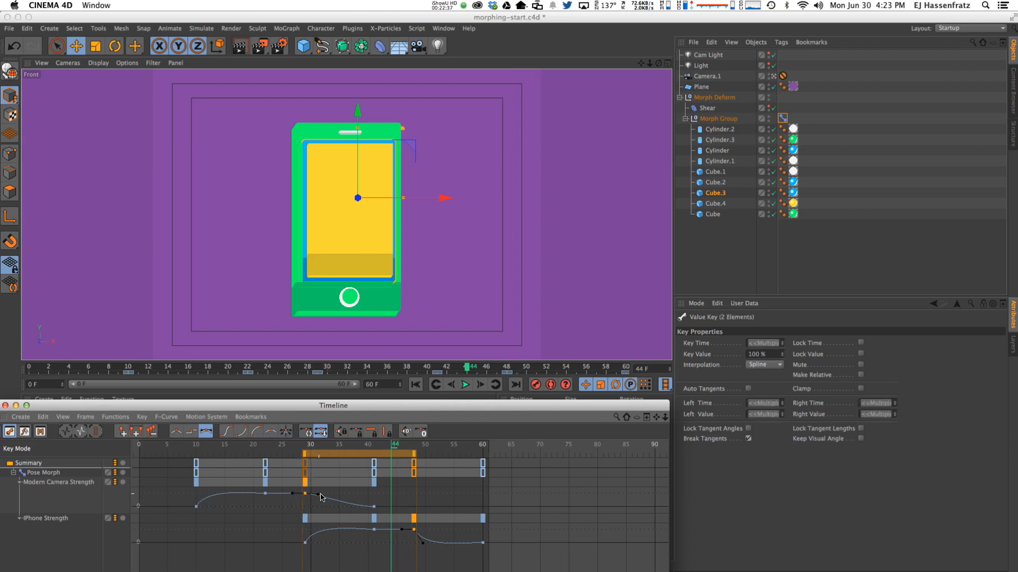
{"action": "left_click_drag", "start_coordinate": [319, 496], "coordinate": [318, 507]}
Play and scrub the phone-to-camera morph, then select the Pose Morph tag on Morph Group.
{"action": "left_click", "coordinate": [463, 385]}
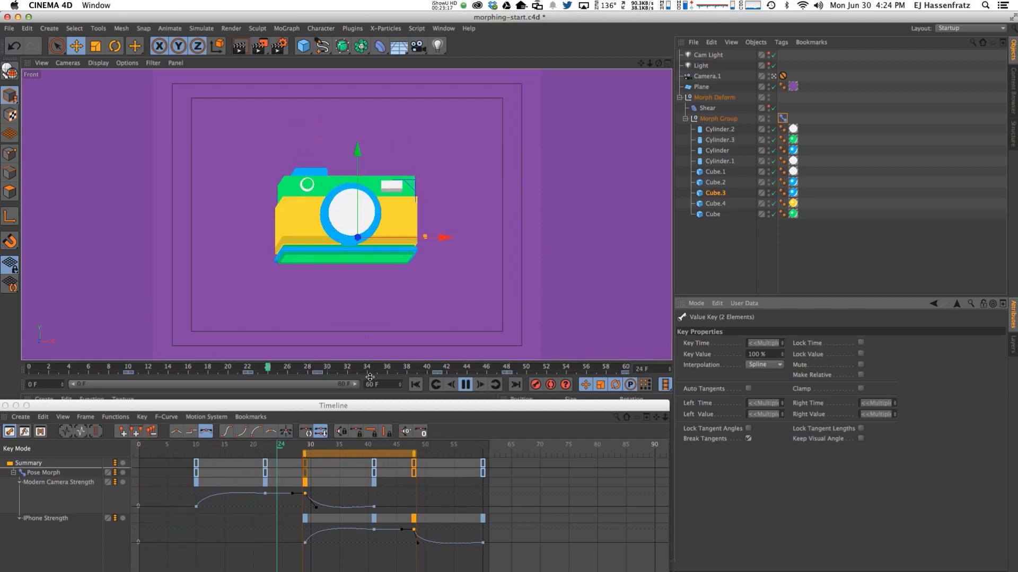
{"action": "left_click", "coordinate": [465, 387]}
{"action": "left_click_drag", "start_coordinate": [128, 371], "coordinate": [494, 371]}
{"action": "mouse_move", "coordinate": [507, 370]}
{"action": "left_mouse_down"}
{"action": "mouse_move", "coordinate": [566, 369]}
{"action": "mouse_move", "coordinate": [128, 368]}
{"action": "mouse_move", "coordinate": [497, 369]}
{"action": "left_mouse_up"}
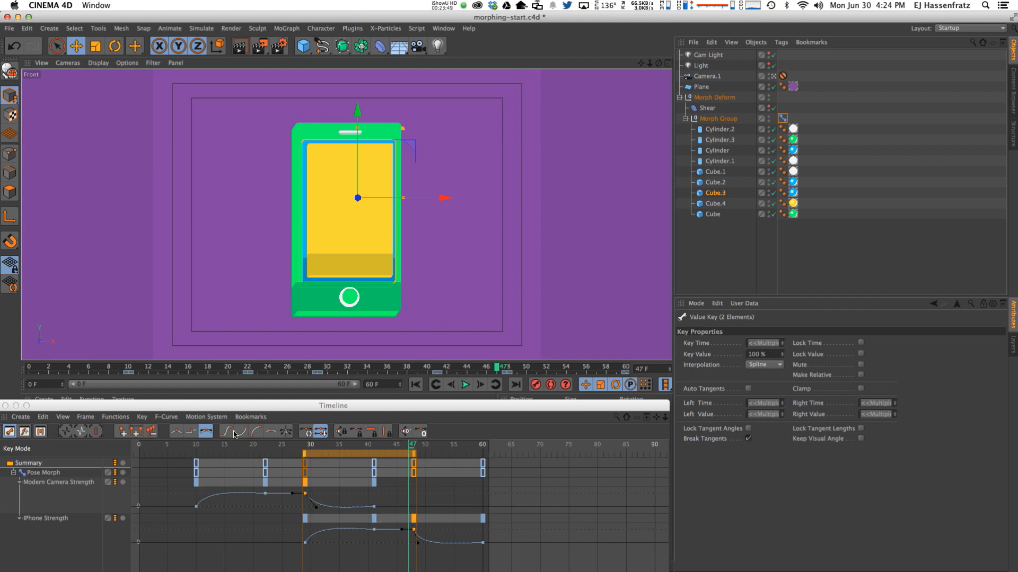
{"action": "left_click", "coordinate": [465, 385]}
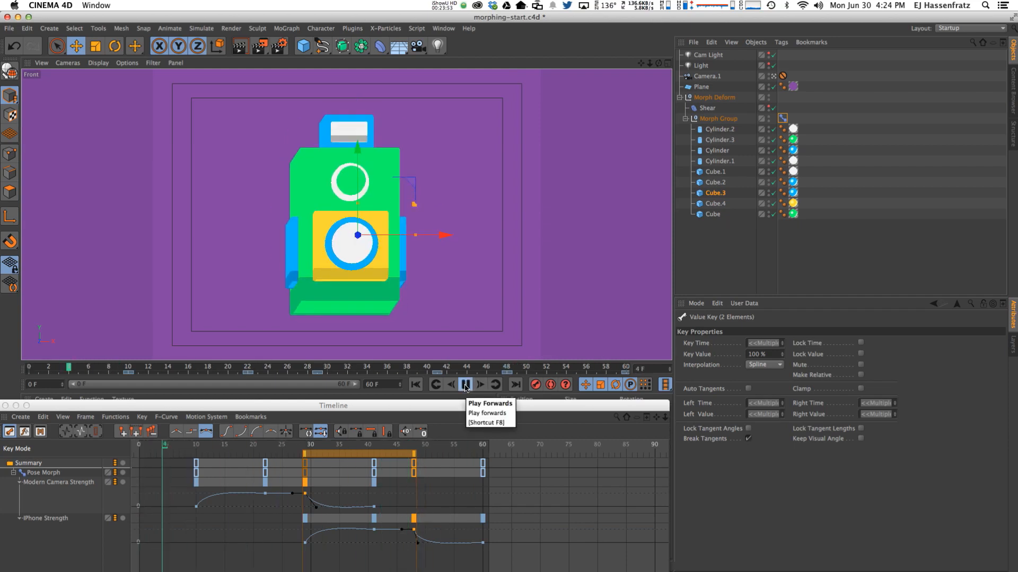
{"action": "left_click", "coordinate": [782, 118]}
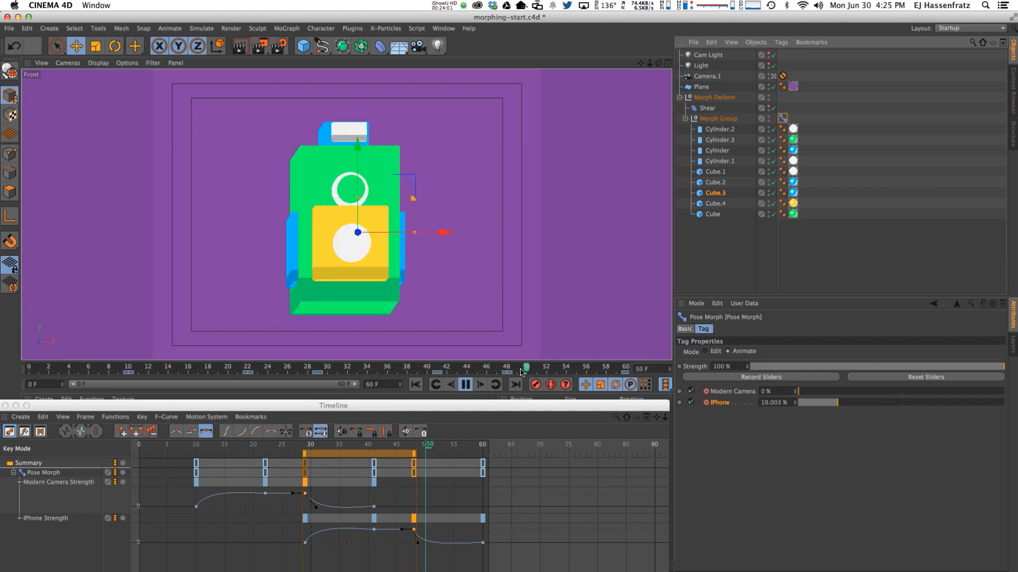
Stop playback, set the Pose Morph Mode to Edit and the Edit dropdown to Selected.
{"action": "left_click", "coordinate": [466, 385]}
{"action": "left_click", "coordinate": [708, 352]}
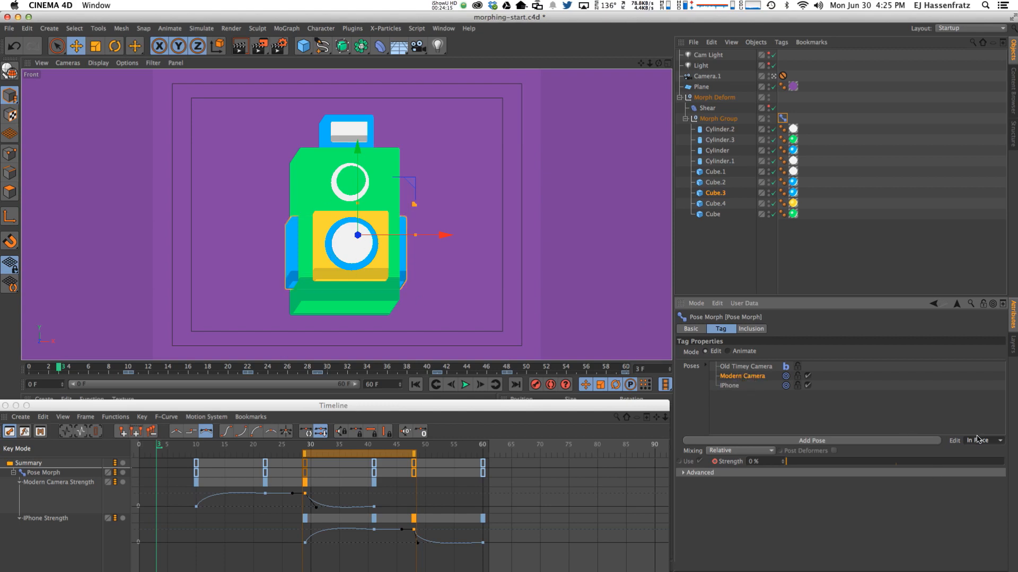
{"action": "left_click", "coordinate": [736, 384]}
{"action": "left_click", "coordinate": [735, 385]}
{"action": "left_click", "coordinate": [984, 441]}
{"action": "left_click", "coordinate": [981, 456]}
{"action": "left_click", "coordinate": [745, 367]}
{"action": "left_click", "coordinate": [732, 387]}
At frame 38, raise the Modern Camera pose strength to 100% and preview the morph at frame 47.
{"action": "left_click_drag", "start_coordinate": [246, 446], "coordinate": [470, 452]}
{"action": "left_click", "coordinate": [357, 447]}
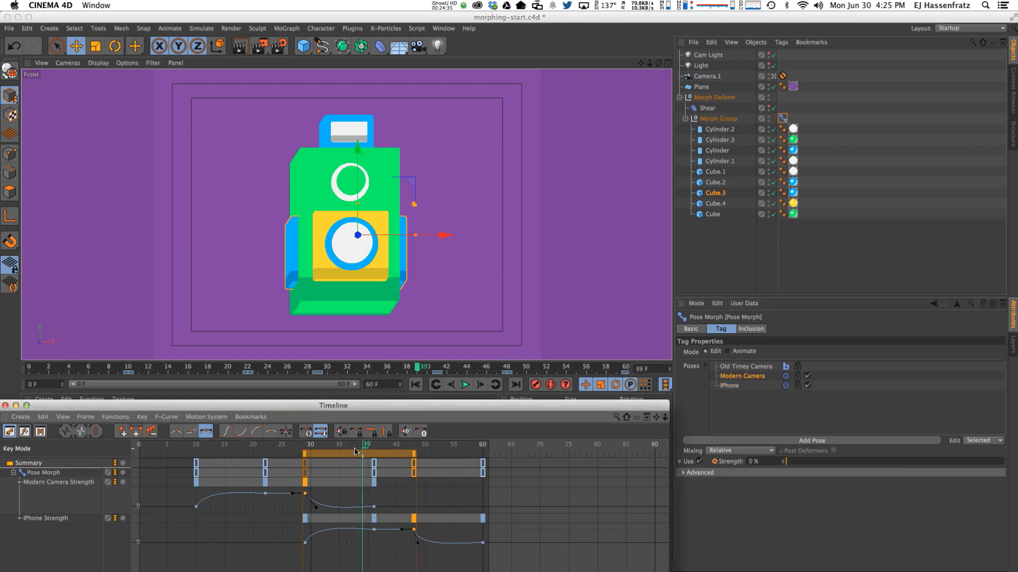
{"action": "left_click", "coordinate": [742, 380]}
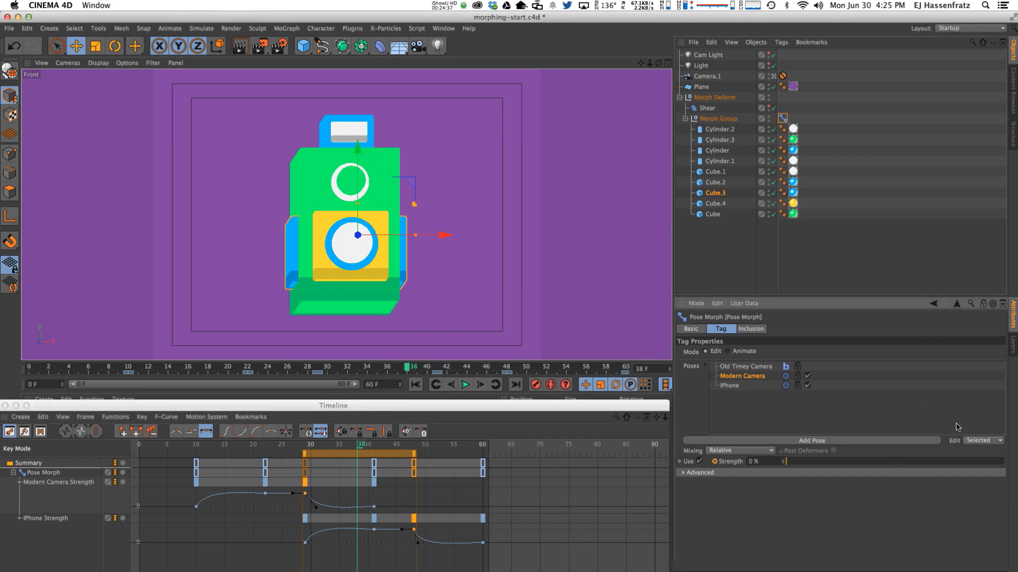
{"action": "left_click_drag", "start_coordinate": [819, 469], "coordinate": [1005, 462]}
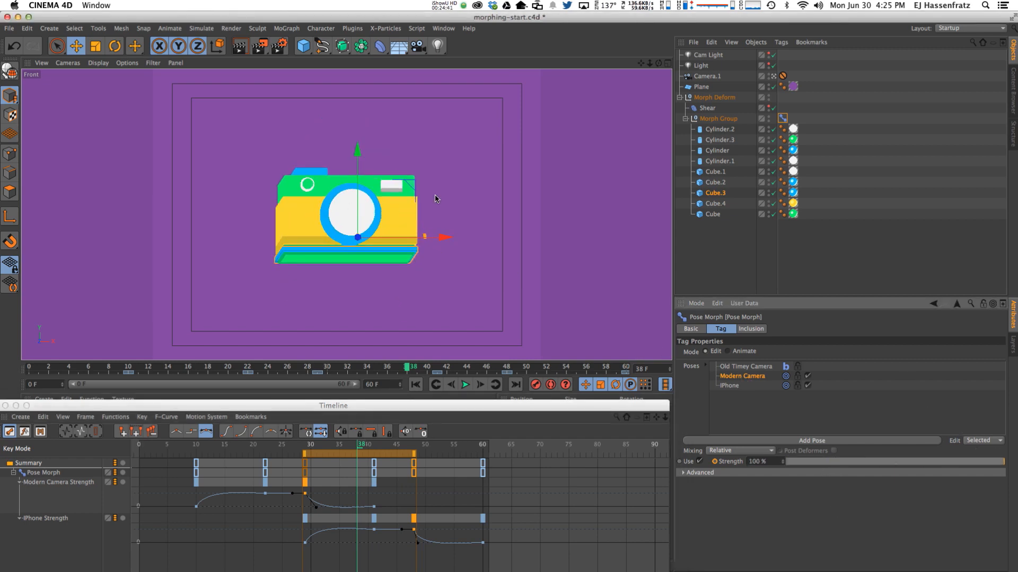
{"action": "left_click_drag", "start_coordinate": [366, 444], "coordinate": [412, 444]}
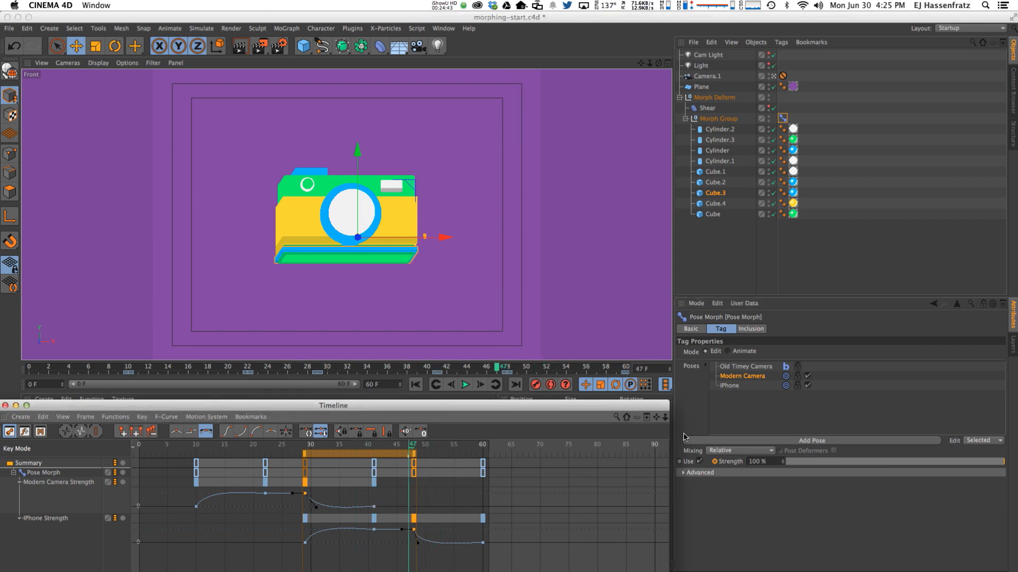
{"action": "left_click", "coordinate": [730, 385]}
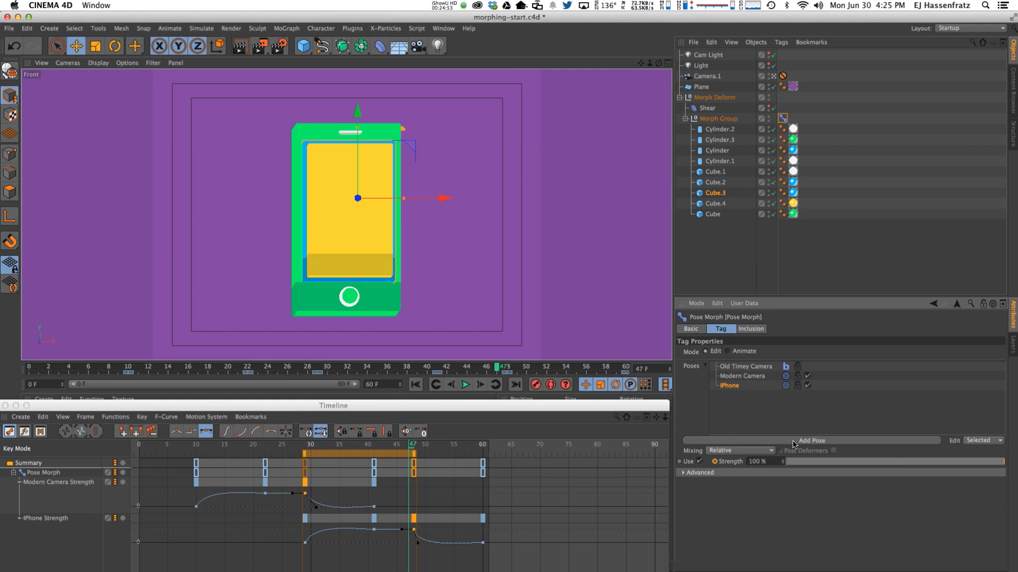
Toggle the tag to Animate and back to Edit at frame 41, reselecting the Modern Camera pose.
{"action": "mouse_move", "coordinate": [455, 448]}
{"action": "left_mouse_down"}
{"action": "mouse_move", "coordinate": [469, 448]}
{"action": "mouse_move", "coordinate": [175, 447]}
{"action": "mouse_move", "coordinate": [441, 448]}
{"action": "mouse_move", "coordinate": [452, 466]}
{"action": "left_mouse_up"}
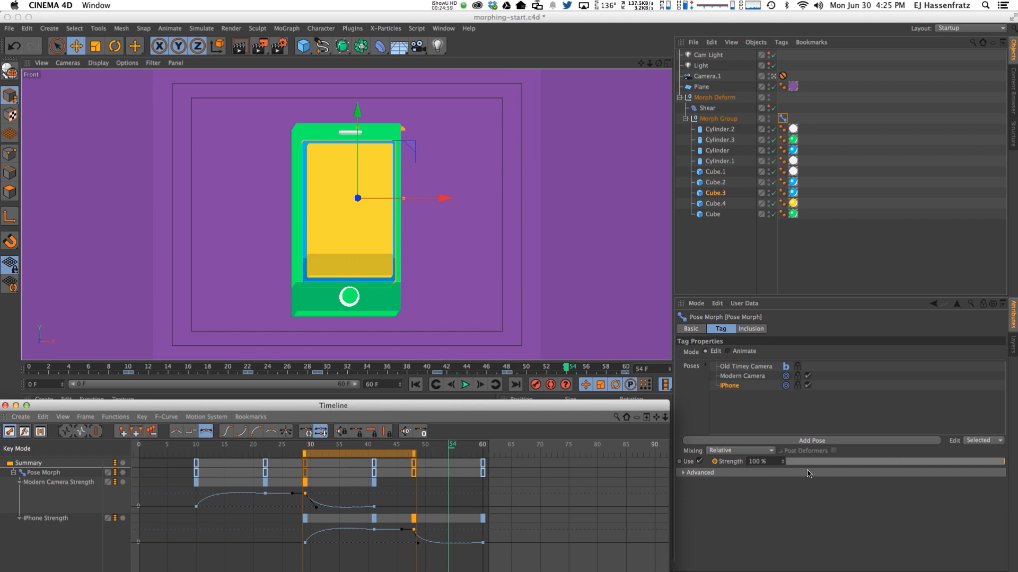
{"action": "left_click", "coordinate": [741, 352]}
{"action": "left_click", "coordinate": [498, 455]}
{"action": "left_click", "coordinate": [375, 448]}
{"action": "left_click", "coordinate": [705, 352]}
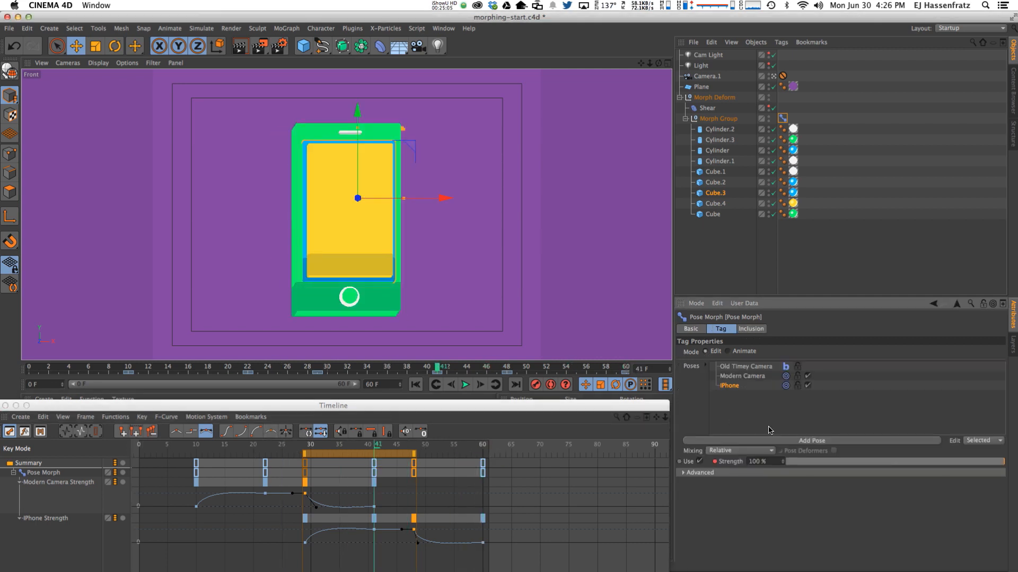
{"action": "left_click", "coordinate": [740, 380]}
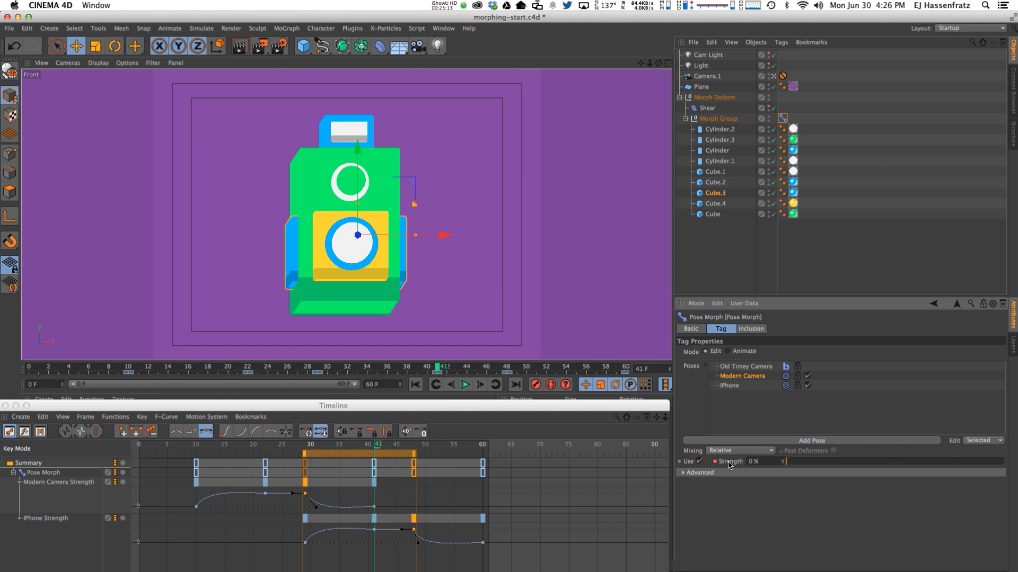
Raise the Modern Camera pose strength to 100% and undo an accidental lens move.
{"action": "left_click_drag", "start_coordinate": [810, 463], "coordinate": [1005, 463]}
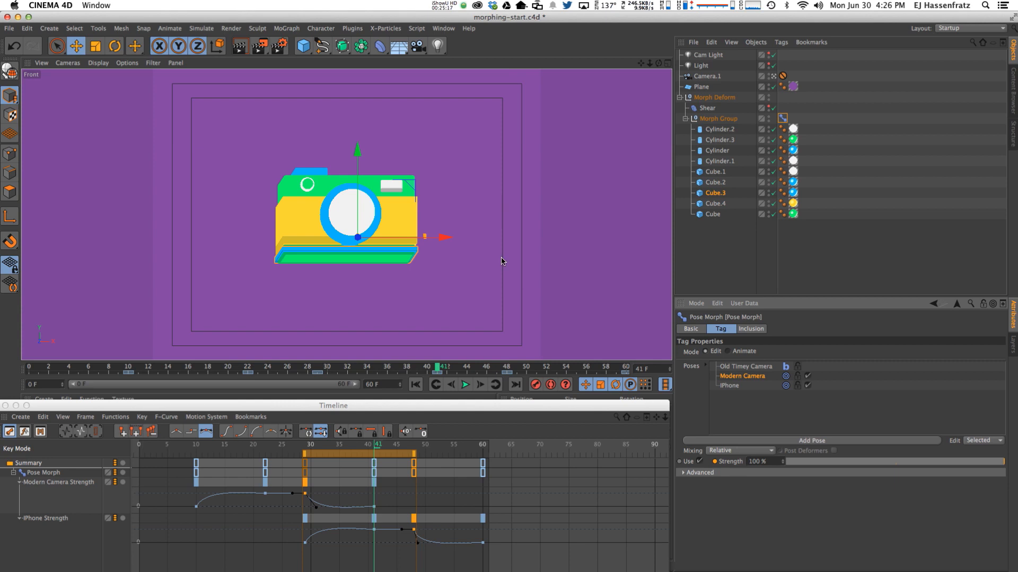
{"action": "left_click", "coordinate": [353, 212]}
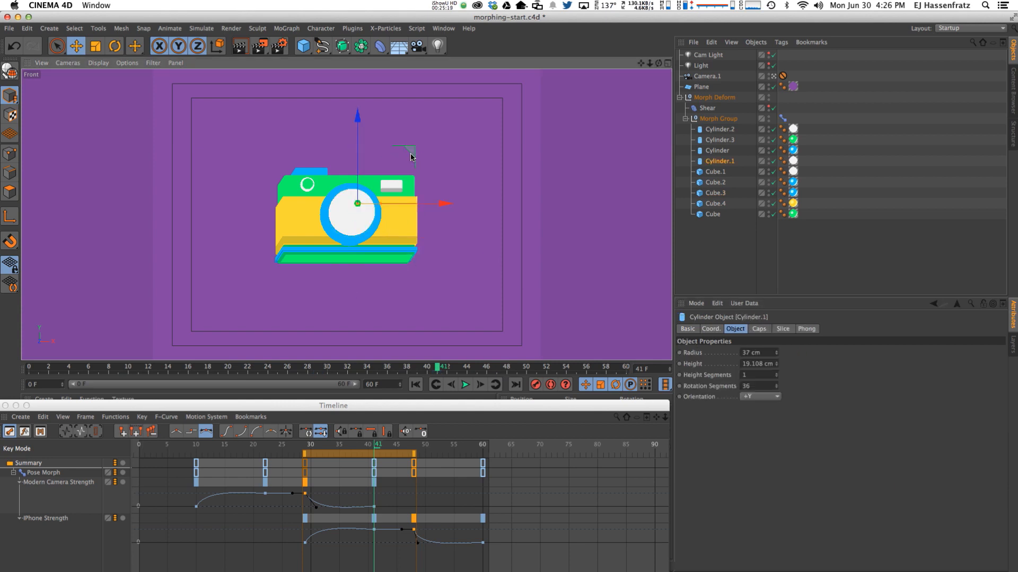
{"action": "key", "text": "super+z"}
Set the Pose Morph tag's Mode to Animate and play the camera-to-iPhone morph sequence.
{"action": "left_click", "coordinate": [782, 117]}
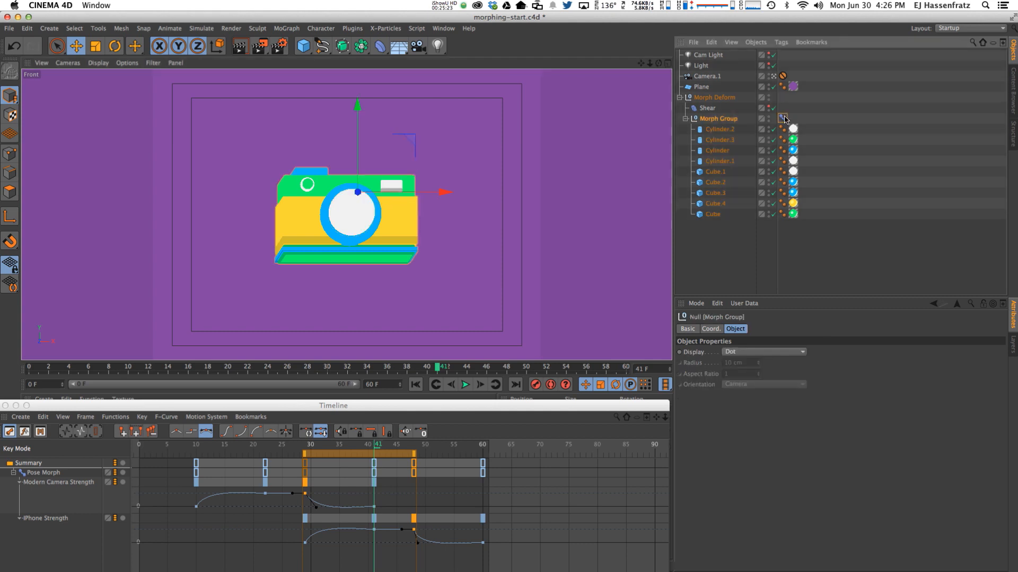
{"action": "left_click", "coordinate": [728, 351]}
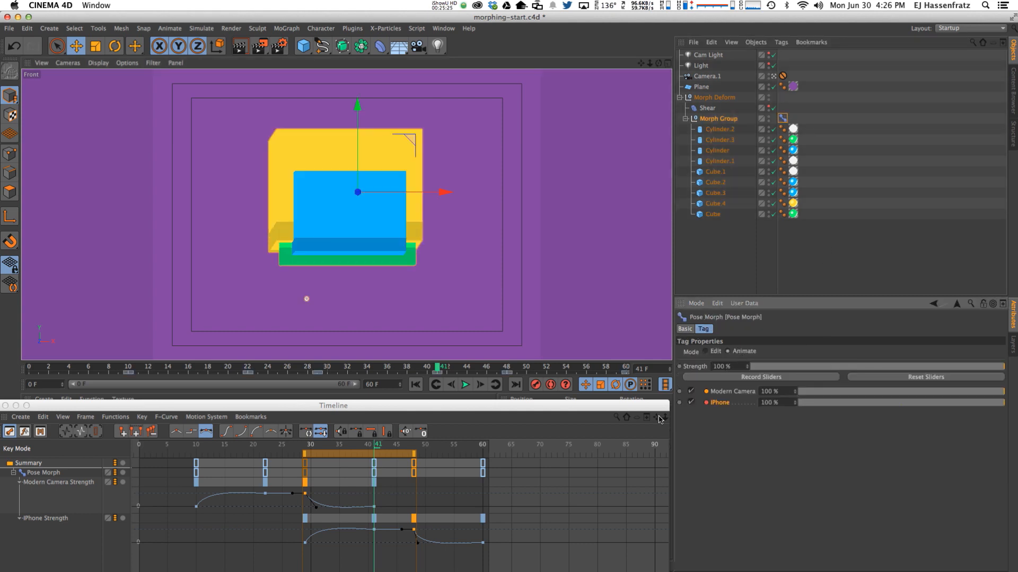
{"action": "left_click", "coordinate": [465, 384]}
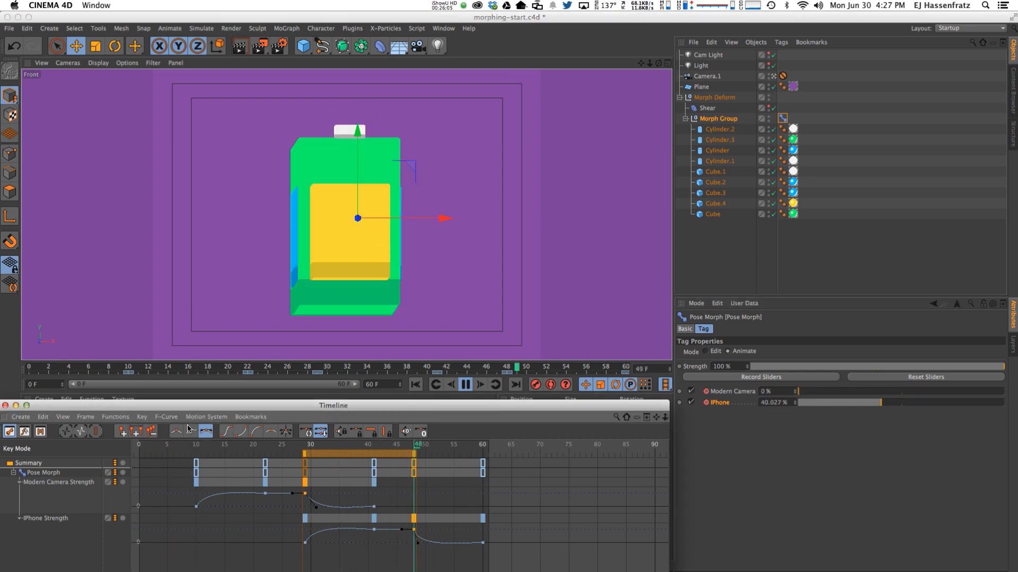
{"action": "left_click", "coordinate": [470, 389]}
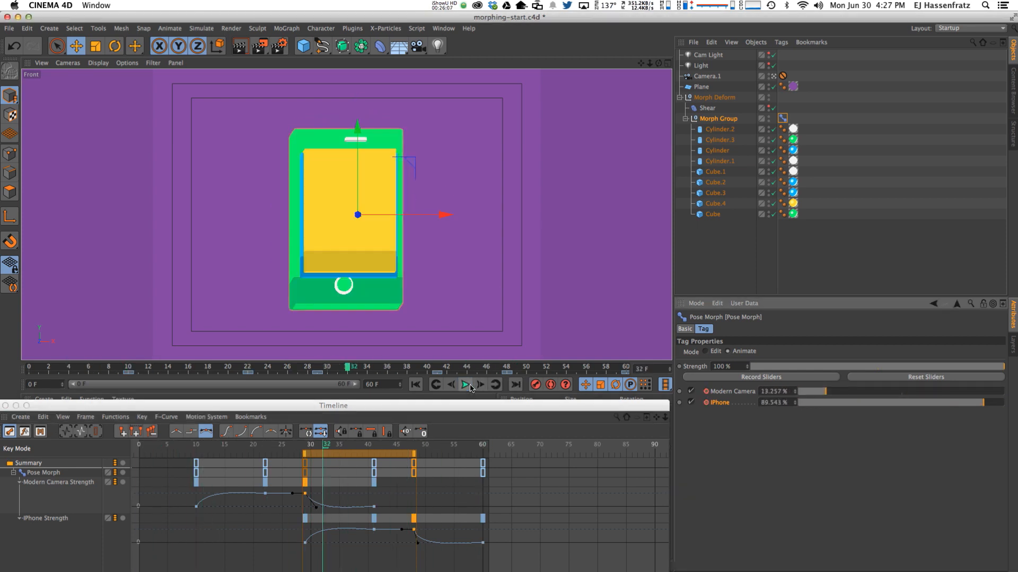